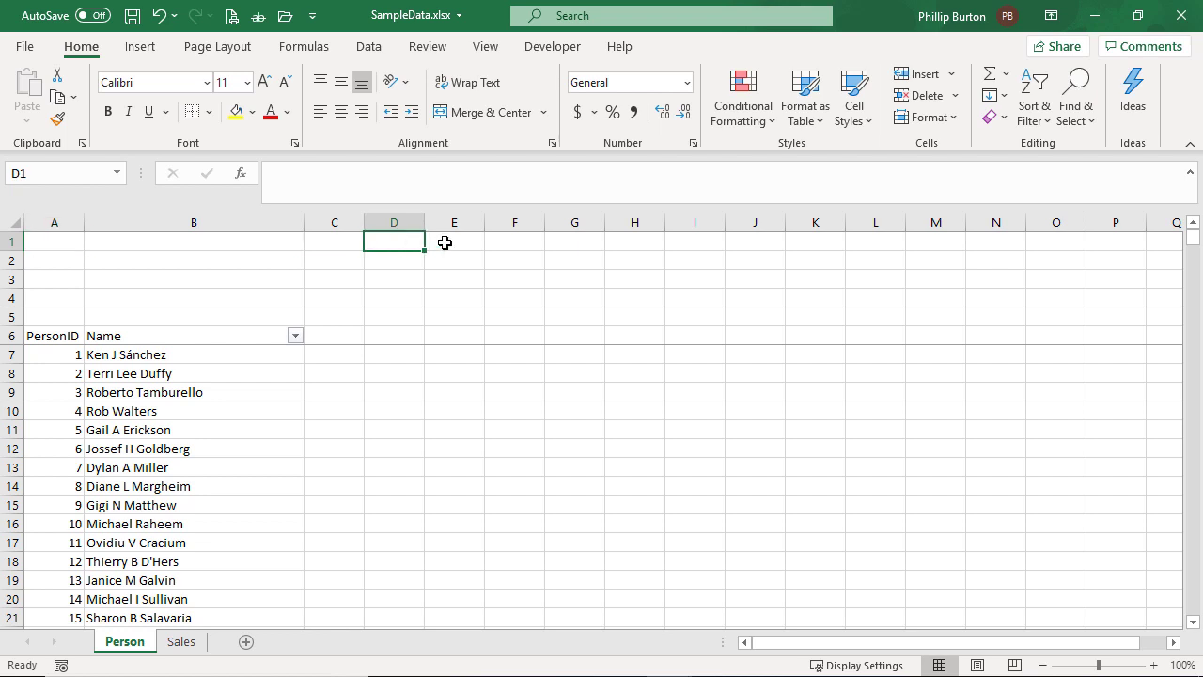
# Step: Enter the function names LEFT, MID, RIGHT and LEN in cells D1 to D4
pyautogui.write('LEFT')
pyautogui.press('Return')
pyautogui.write('MID')
pyautogui.press('Return')
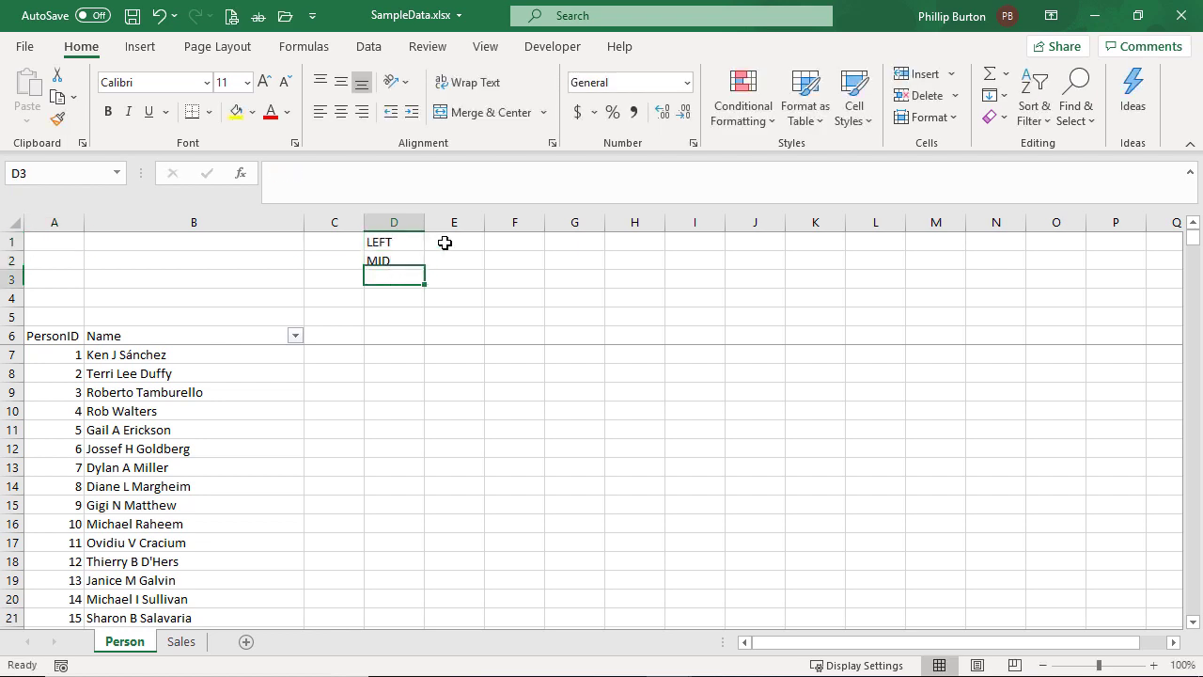
pyautogui.write('RIGHT')
pyautogui.press('Return')
pyautogui.write('LEN')
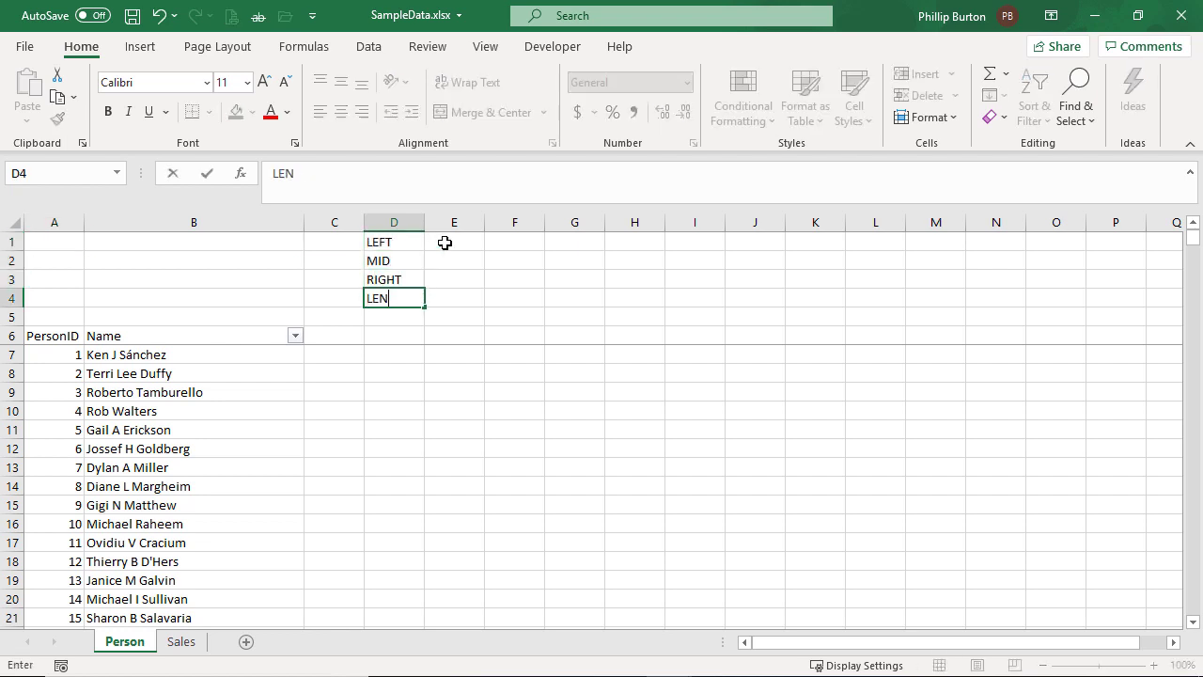
pyautogui.press('Return')
pyautogui.press('Up')
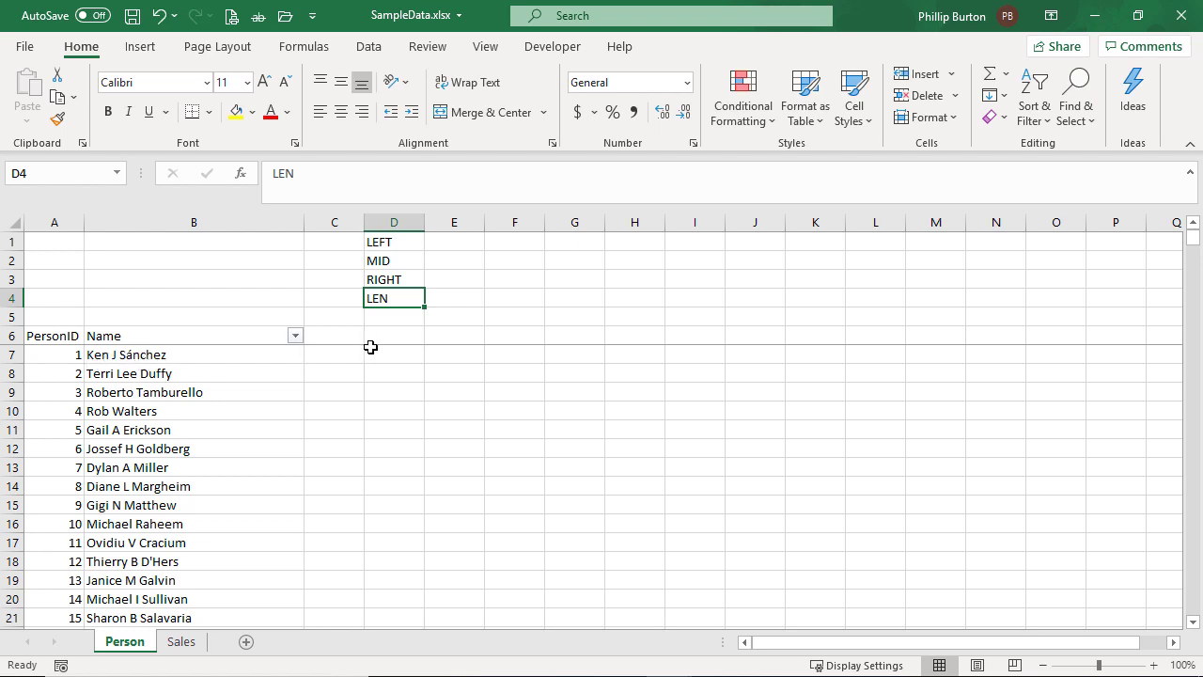
# Step: Enter the header "First 3 characters" in D6 and autofit column D to its contents
pyautogui.click(399, 353)
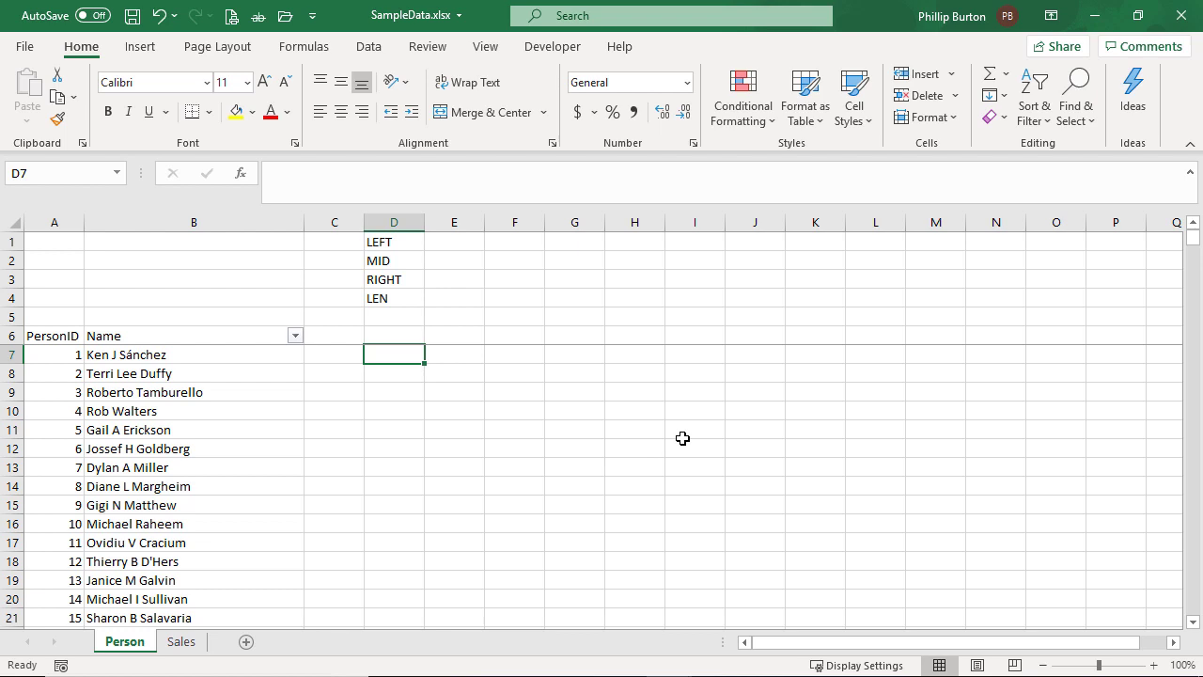
pyautogui.press('Up')
pyautogui.write('F')
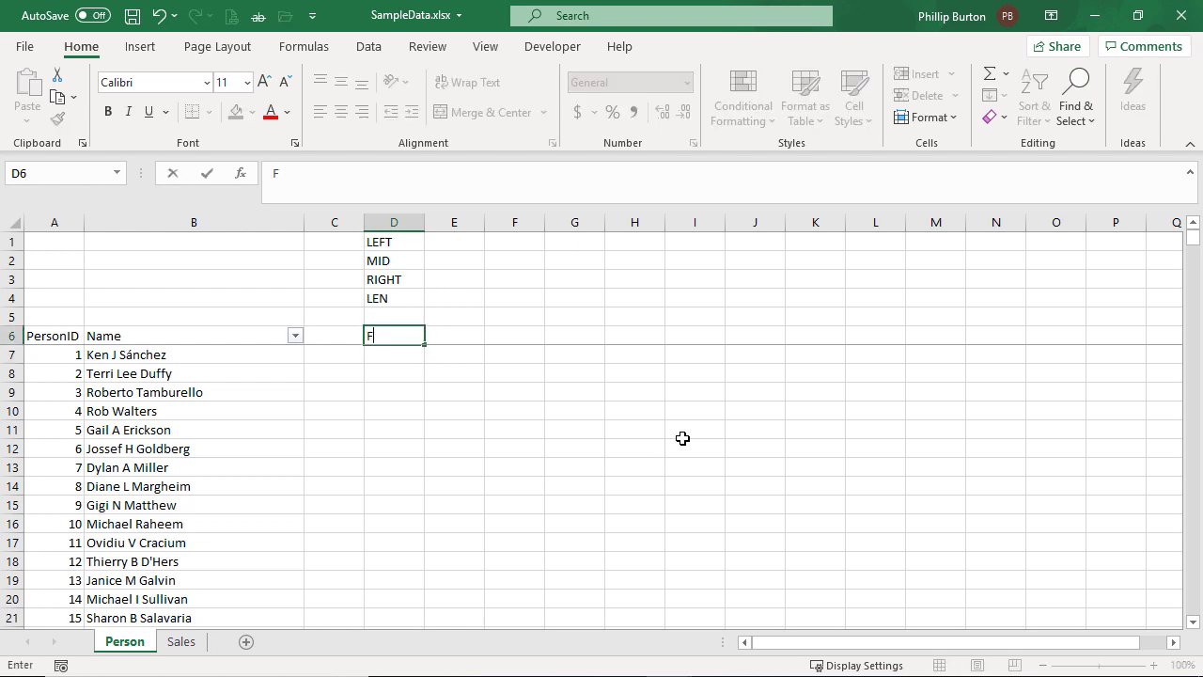
pyautogui.write('irst 3 characters')
pyautogui.press('Return')
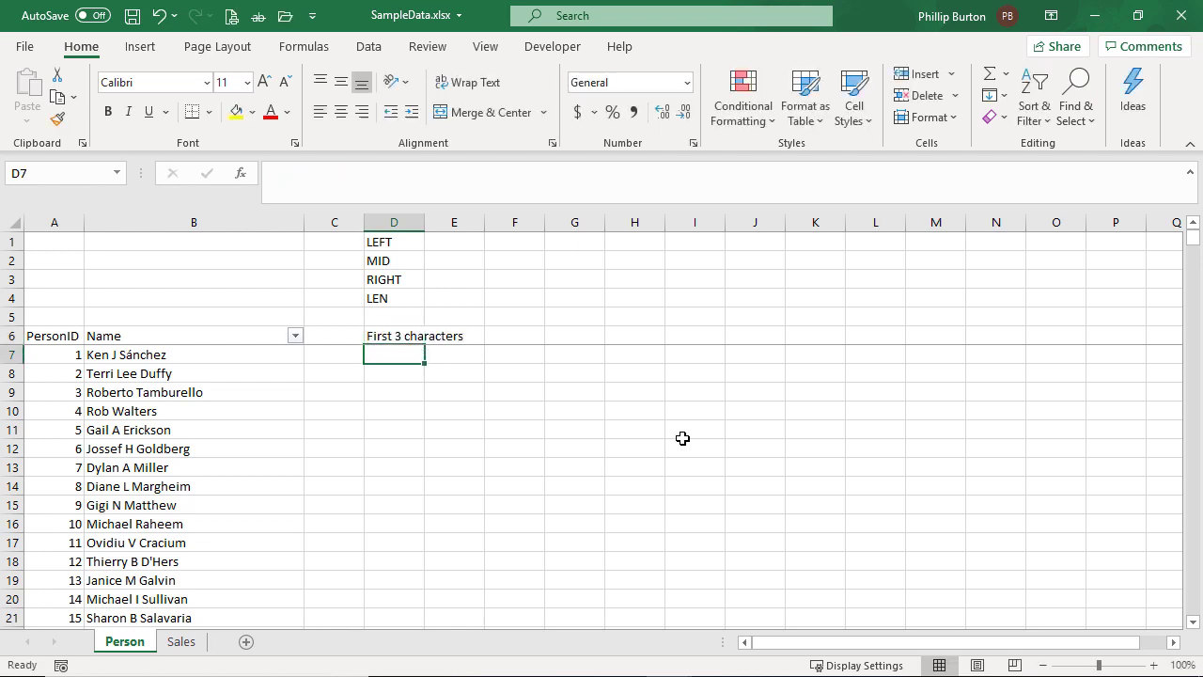
pyautogui.doubleClick(424, 222)
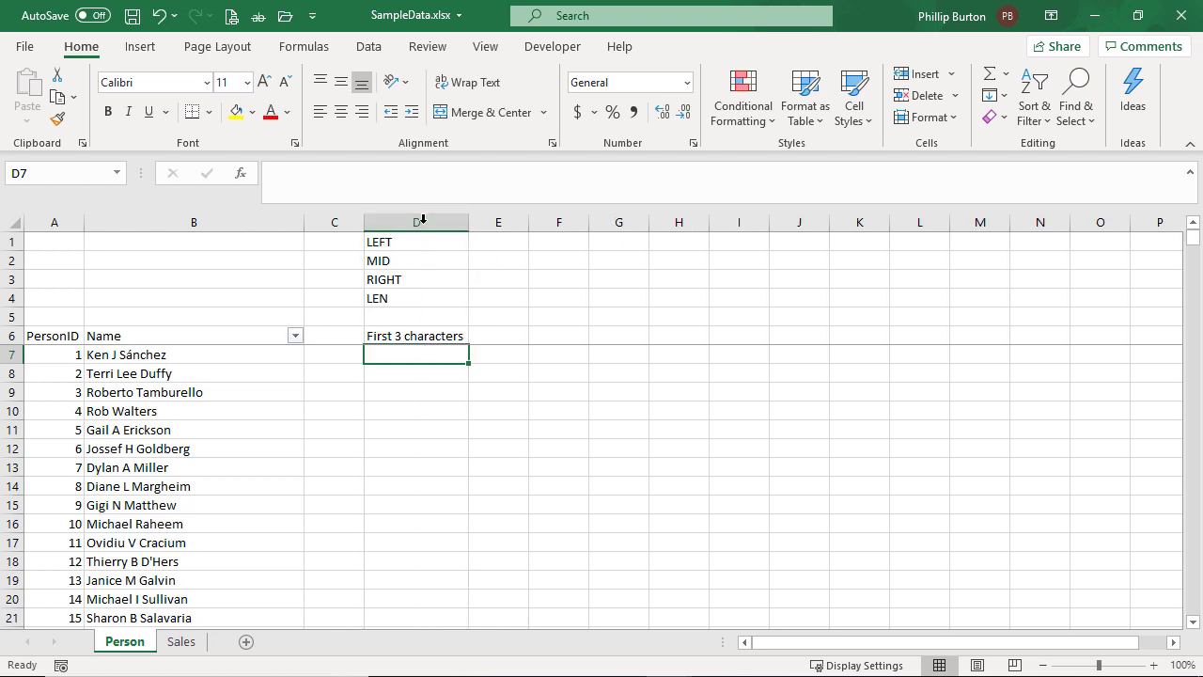
# Step: Enter a LEFT formula in D7 with the first person's full name as quoted text and no character count
pyautogui.write('=')
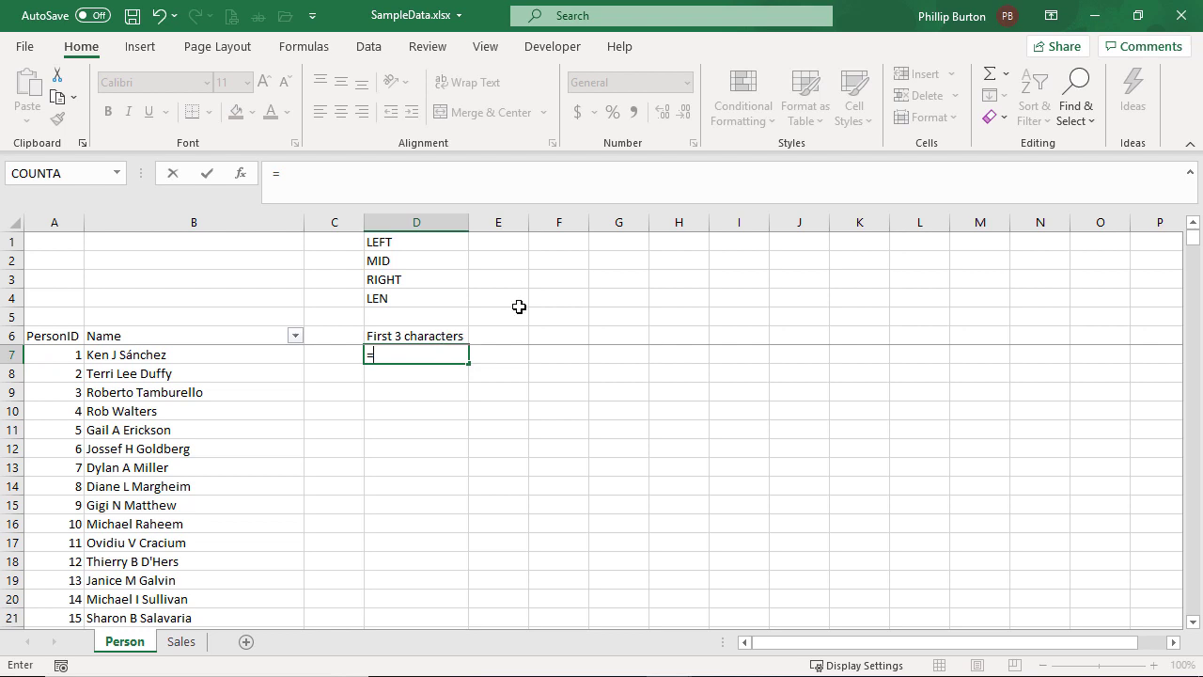
pyautogui.write('left(')
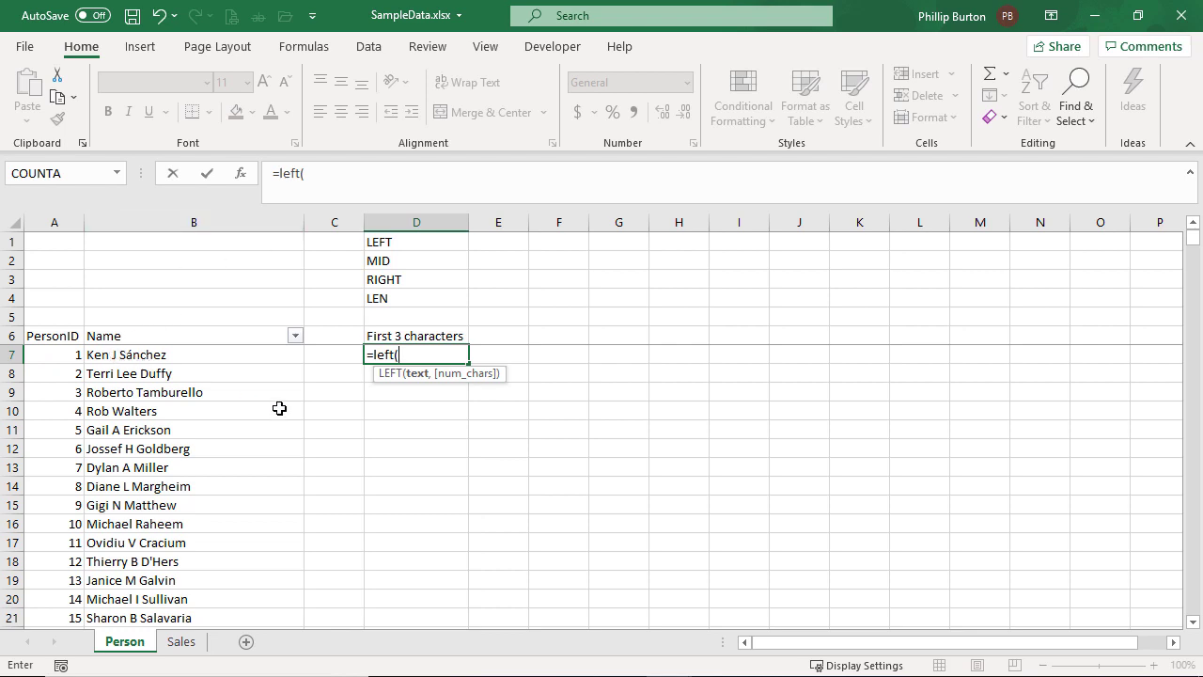
pyautogui.write('"Ken J Sanchez')
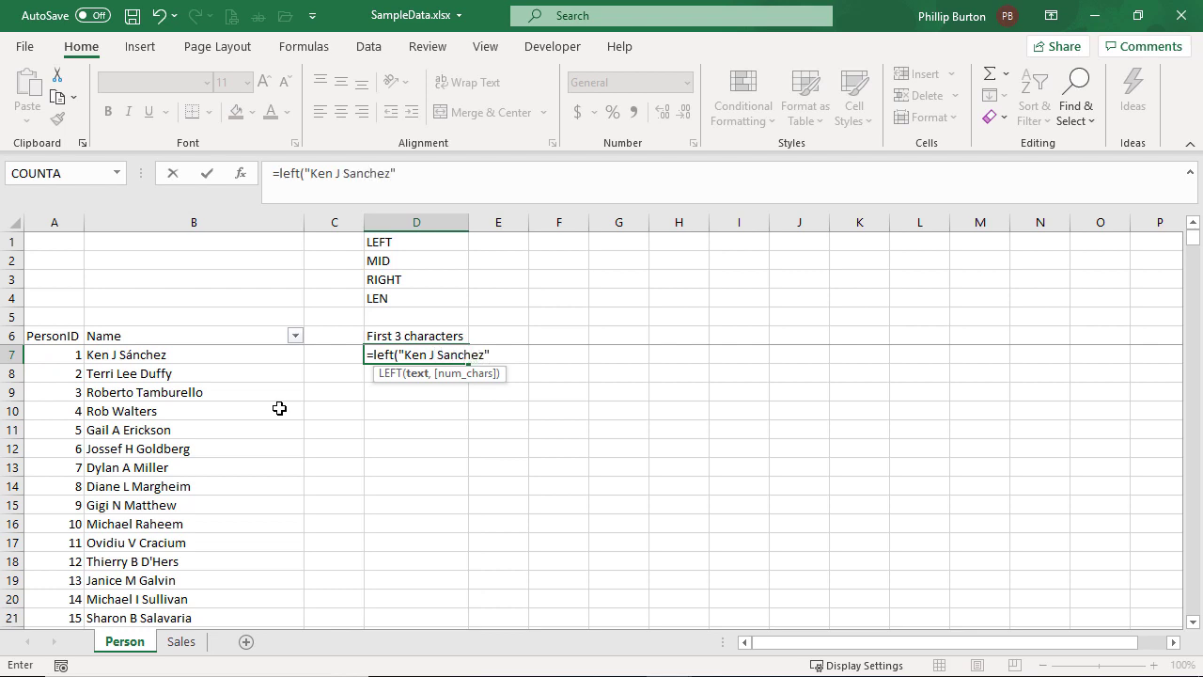
pyautogui.write('"')
pyautogui.click(306, 173)
pyautogui.moveTo(306, 173); pyautogui.dragTo(411, 177)
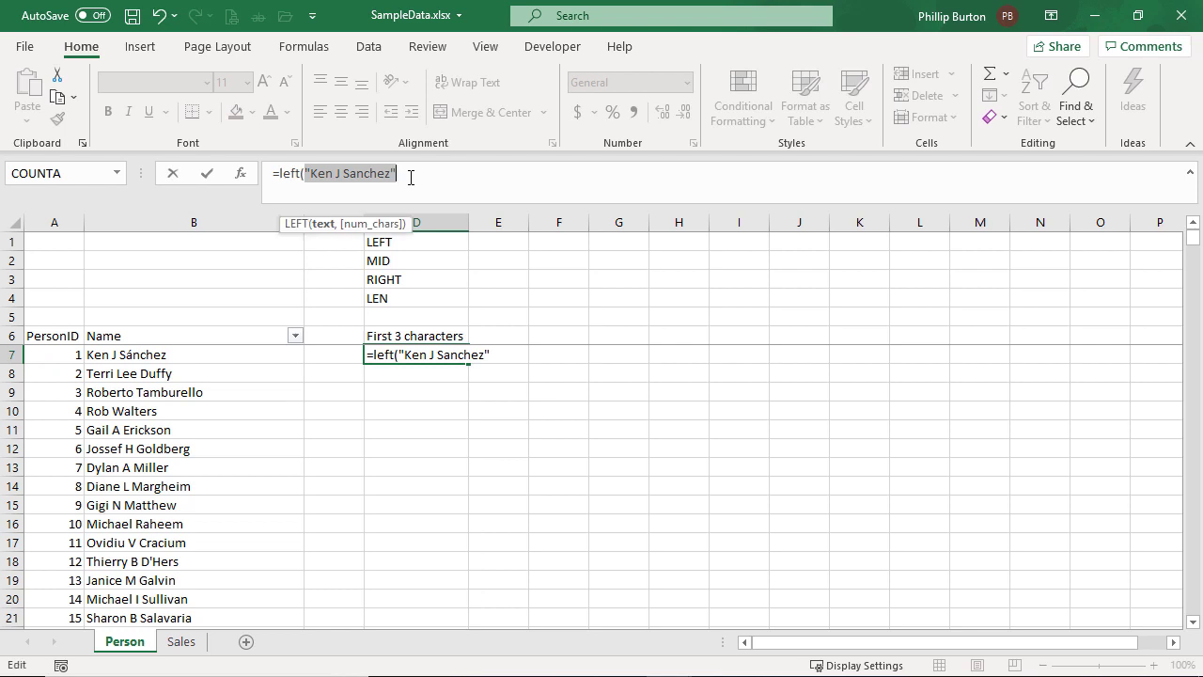
pyautogui.click(412, 179)
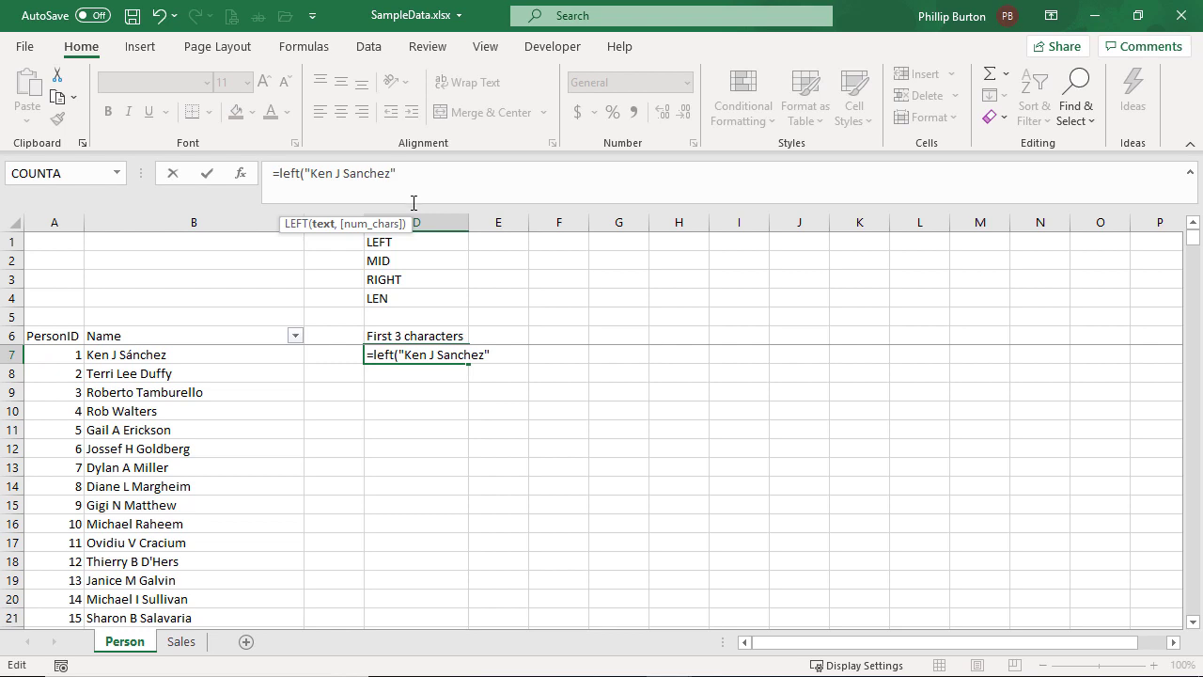
pyautogui.click(307, 179)
pyautogui.write(',')
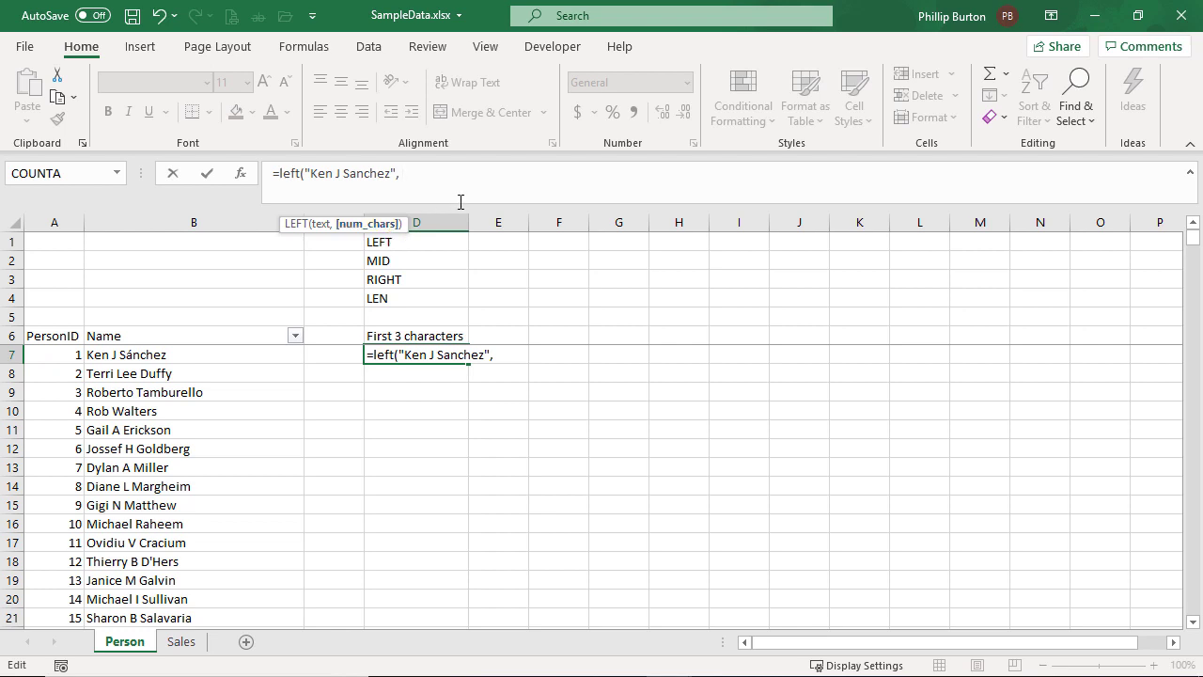
pyautogui.press('BackSpace')
pyautogui.press('BackSpace')
pyautogui.press('Return')
pyautogui.press('Up')
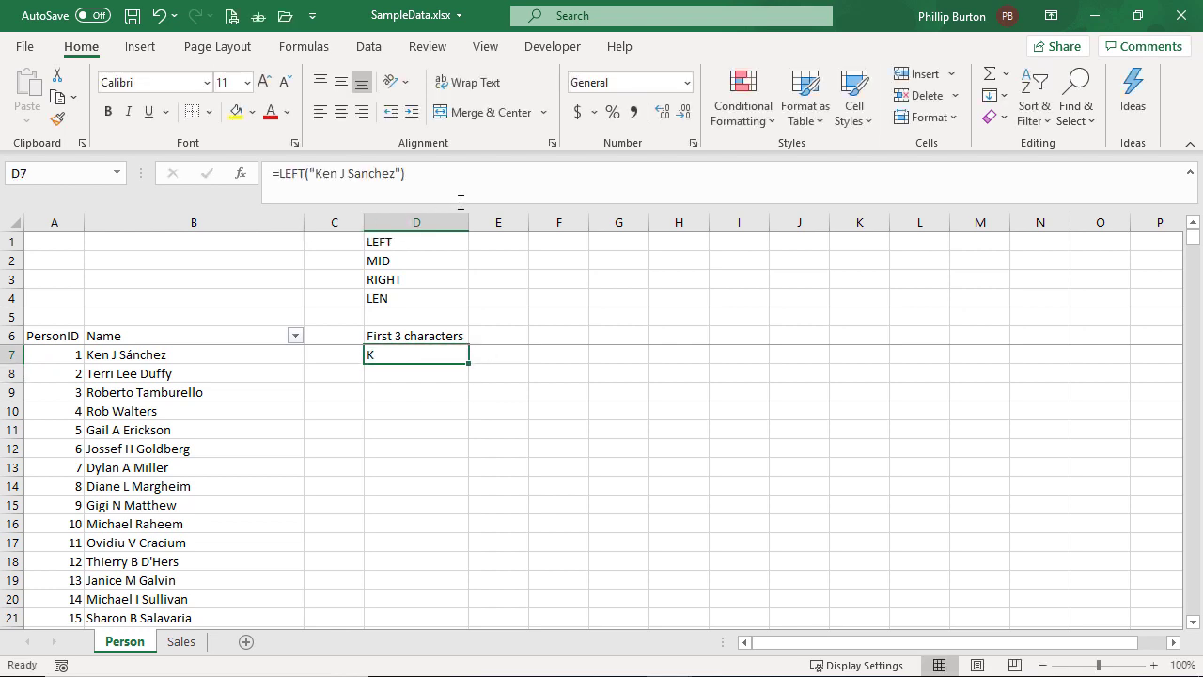
# Step: Add a character count of 3 to the LEFT formula in D7
pyautogui.click(469, 191)
pyautogui.press('Left')
pyautogui.write(',3')
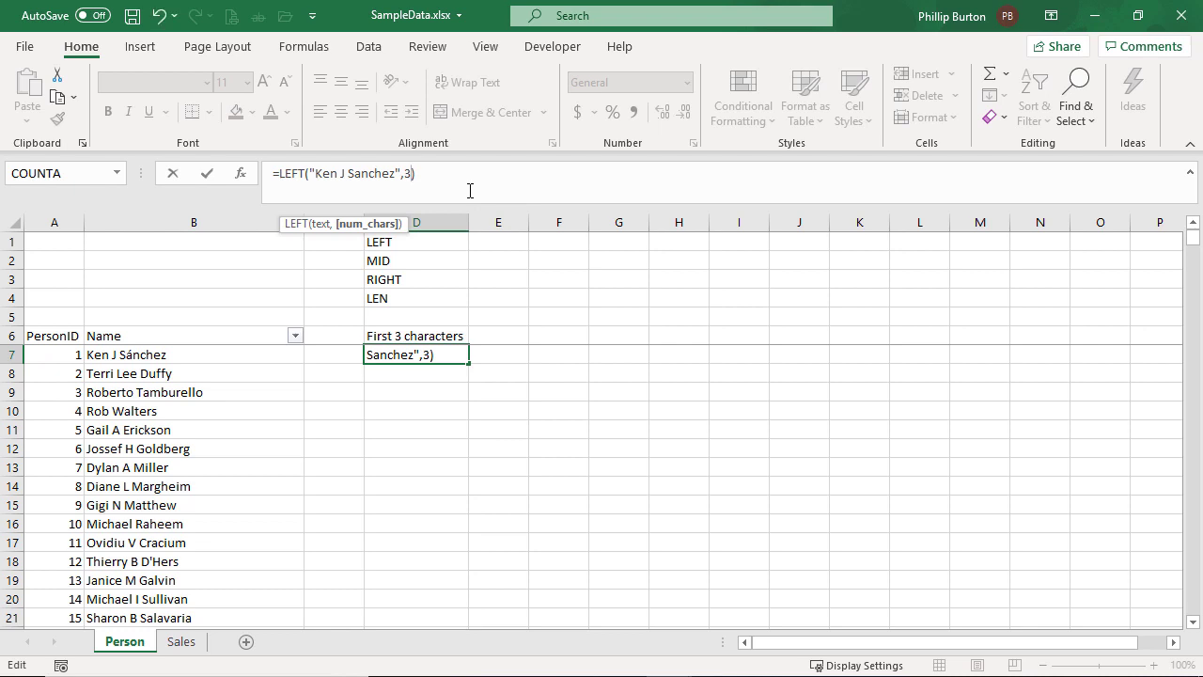
pyautogui.press('Return')
pyautogui.press('Up')
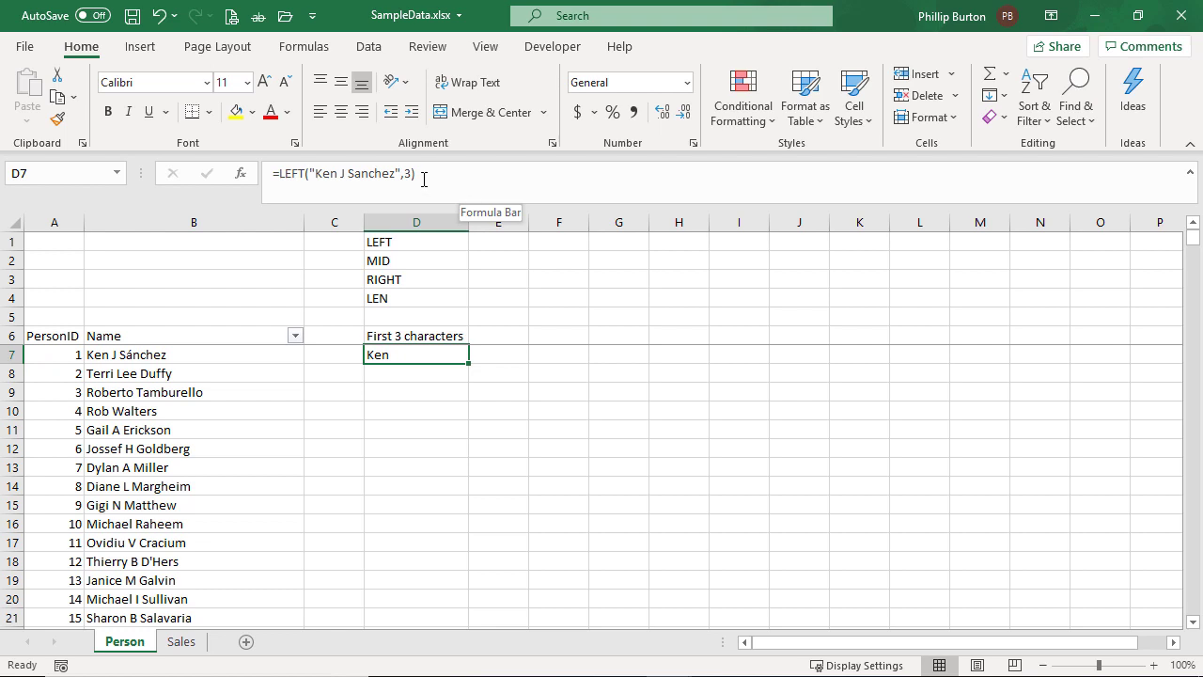
# Step: Replace the quoted name in D7's LEFT formula with a reference to B7, giving =LEFT(B7,3)
pyautogui.moveTo(310, 173); pyautogui.dragTo(404, 174)
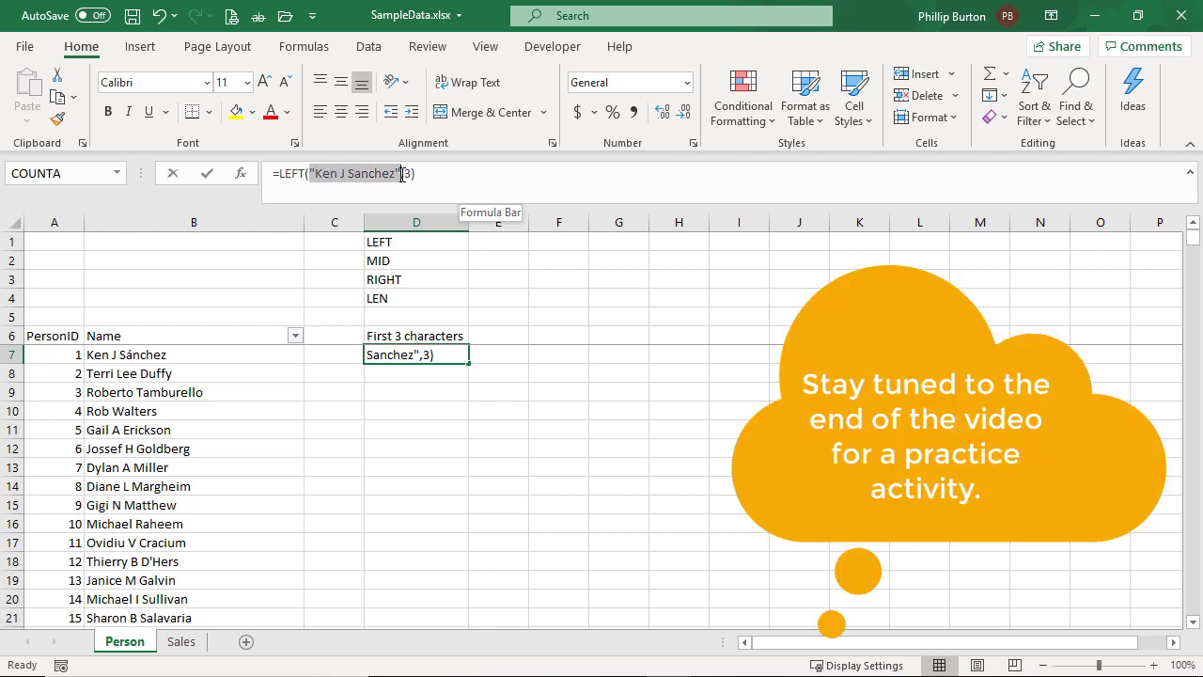
pyautogui.press('Escape')
pyautogui.click(159, 355)
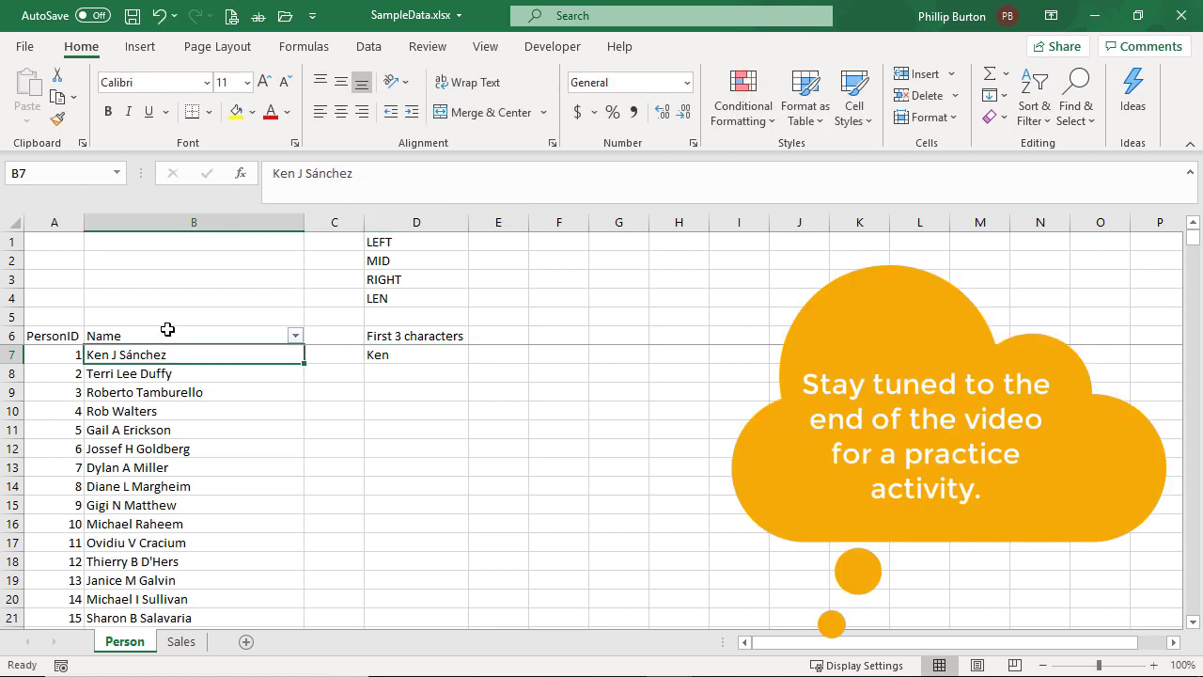
pyautogui.press('ctrl')
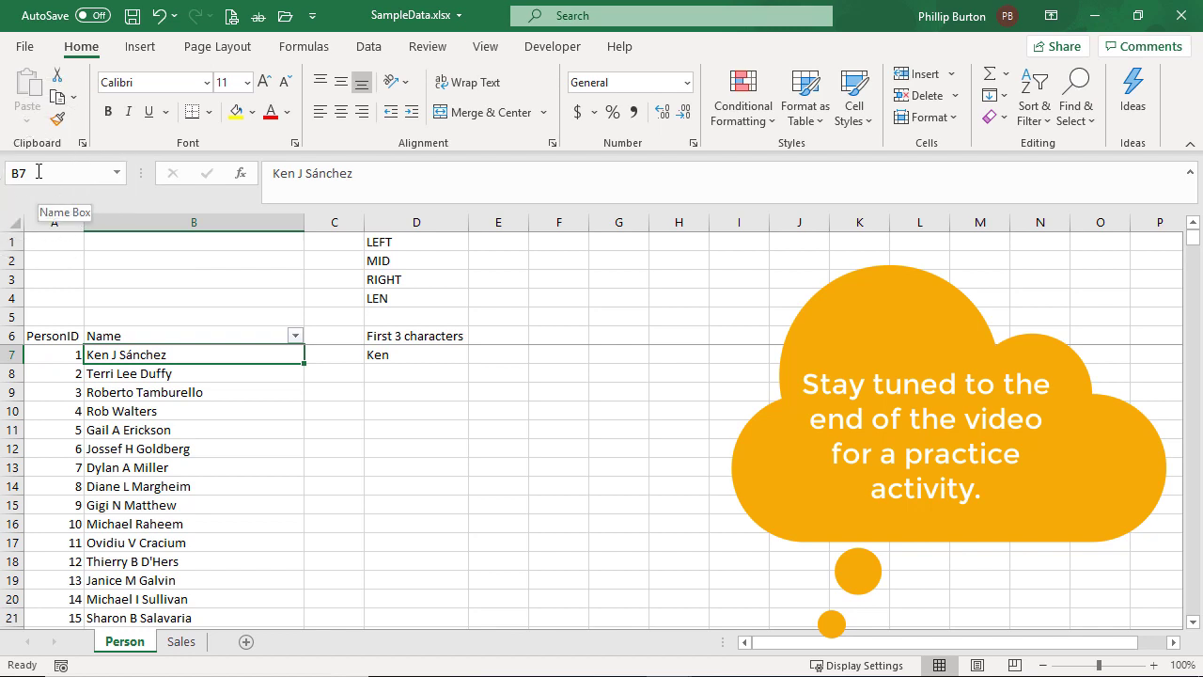
pyautogui.click(218, 221)
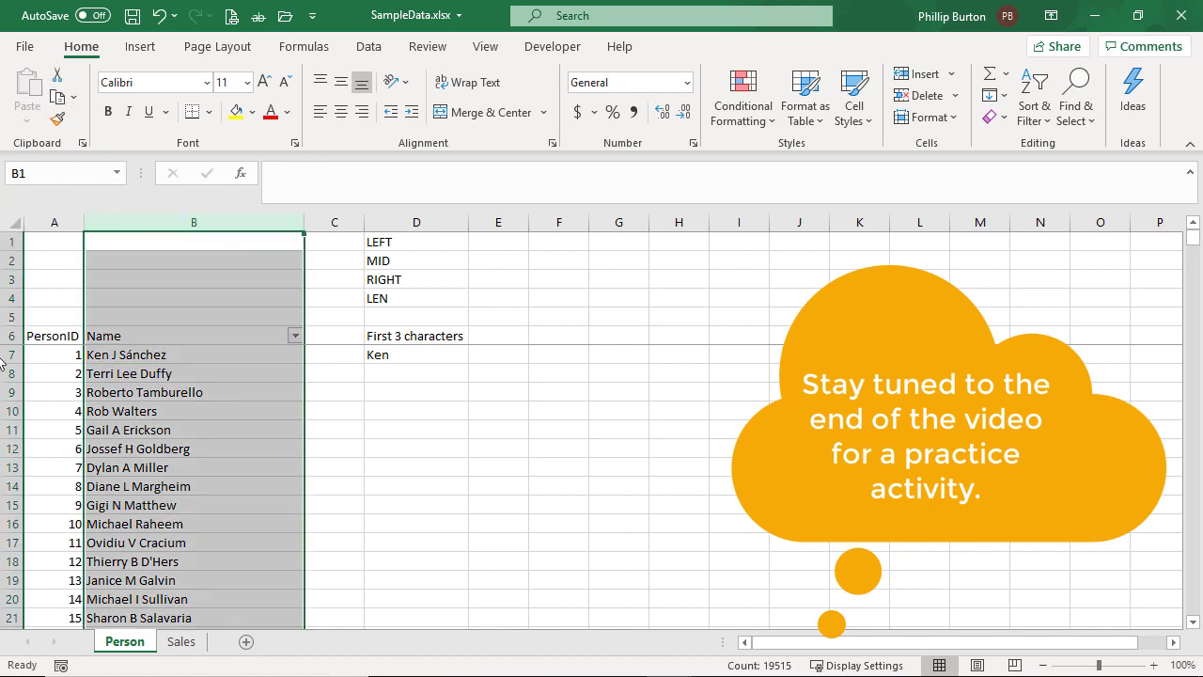
pyautogui.click(11, 354)
pyautogui.click(435, 354)
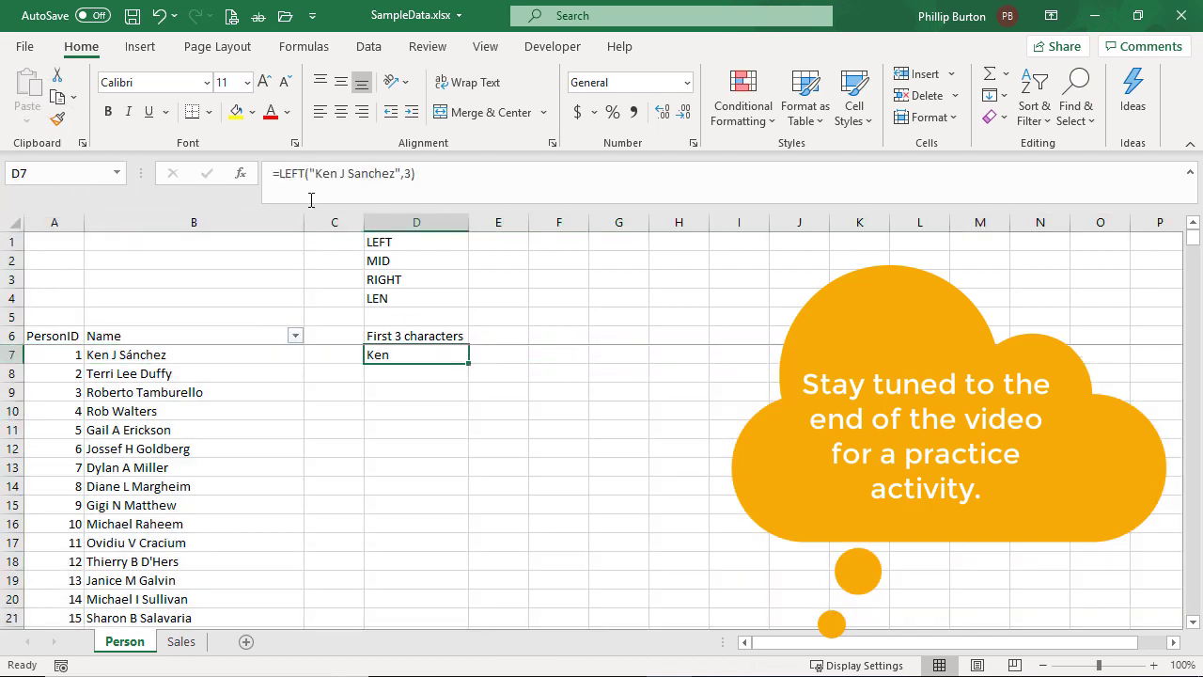
pyautogui.moveTo(310, 175); pyautogui.dragTo(404, 175)
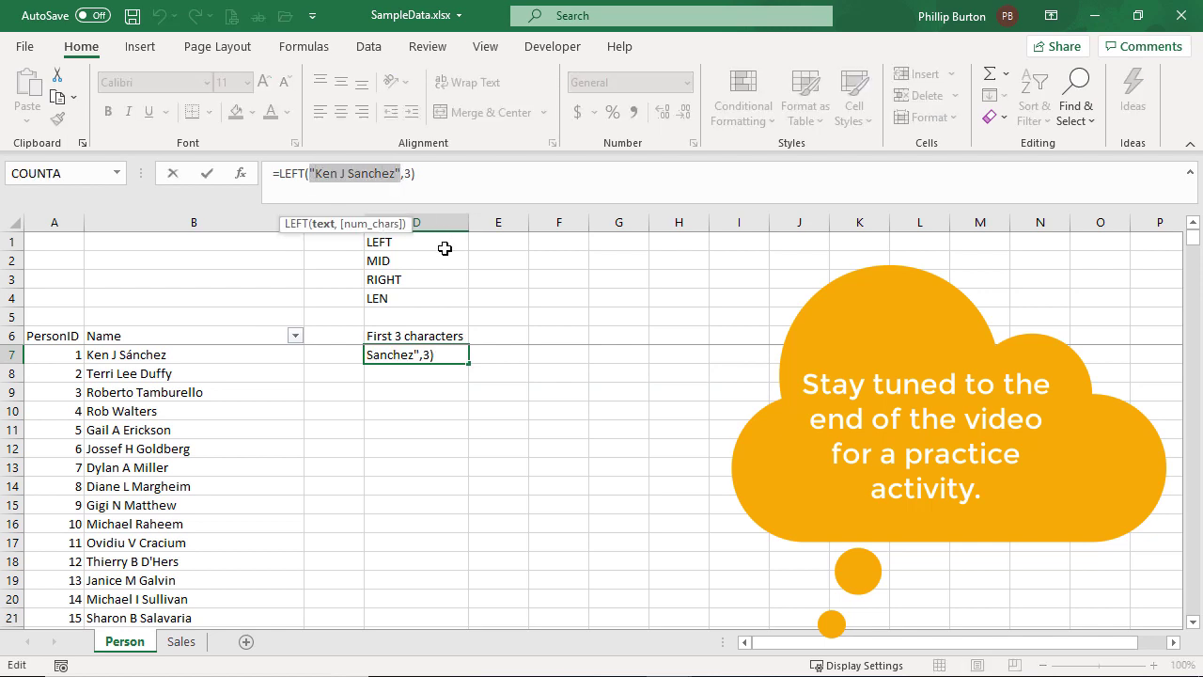
pyautogui.write('B7')
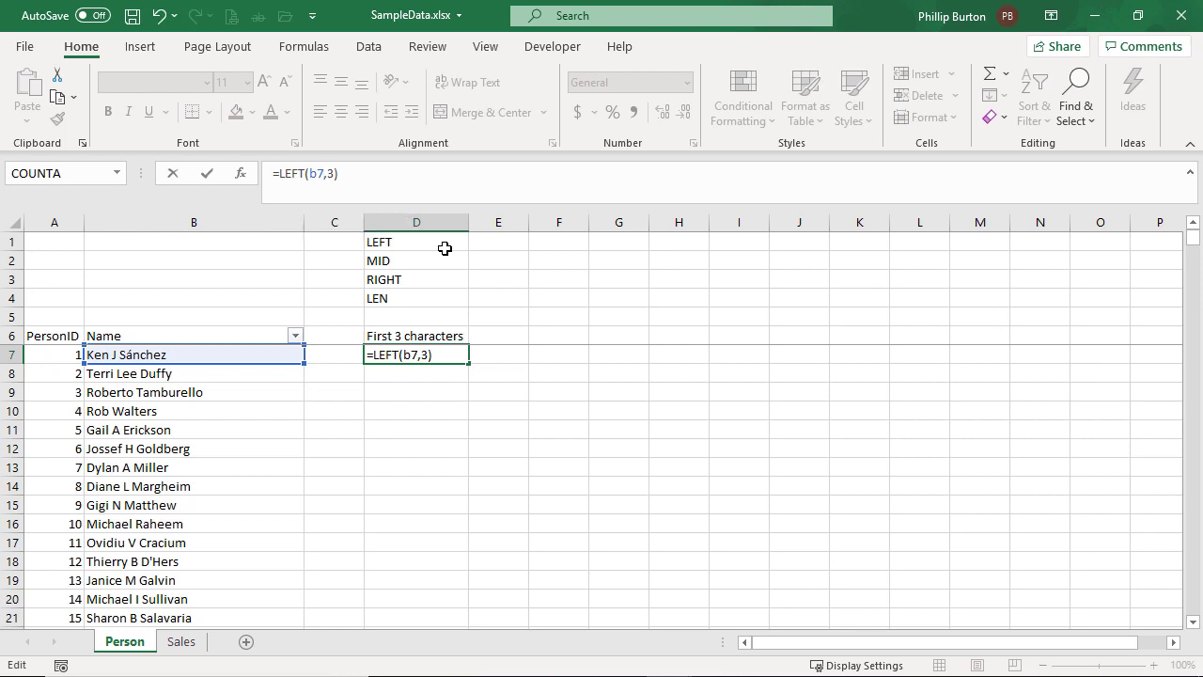
pyautogui.hotkey('ctrl', 'Return')
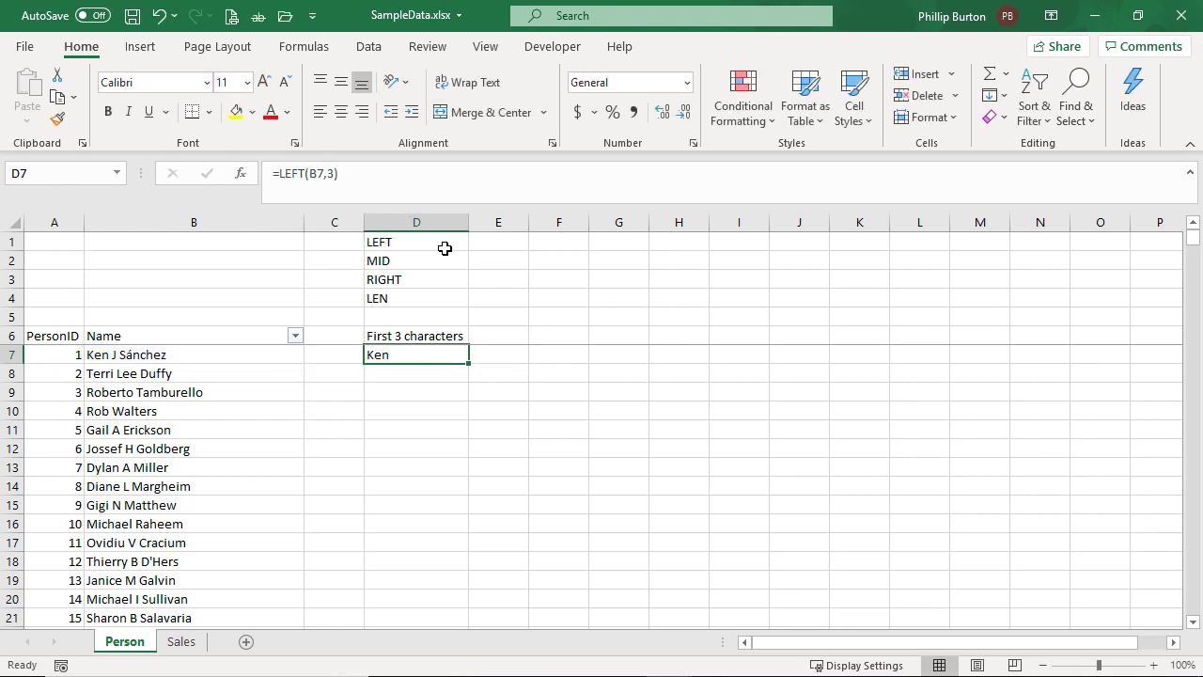
# Step: Test D7's formula by changing the first letter of the name in B7 to J, and undo that edit
pyautogui.click(145, 354)
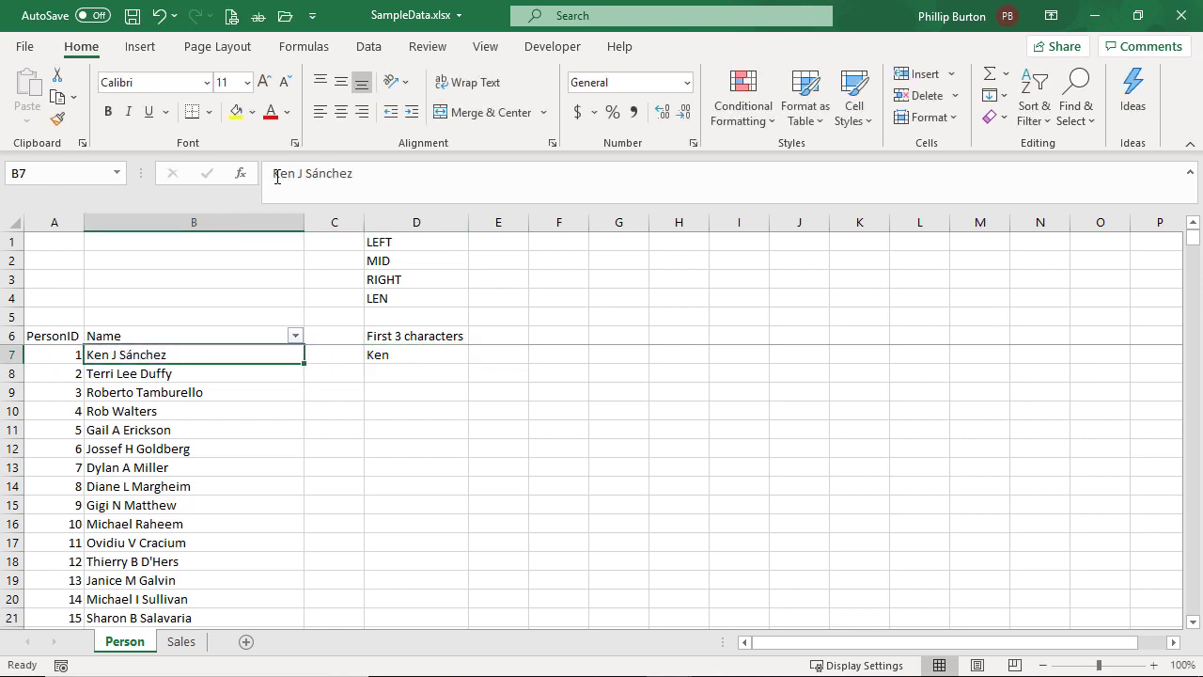
pyautogui.click(272, 178)
pyautogui.press('Delete')
pyautogui.write('J')
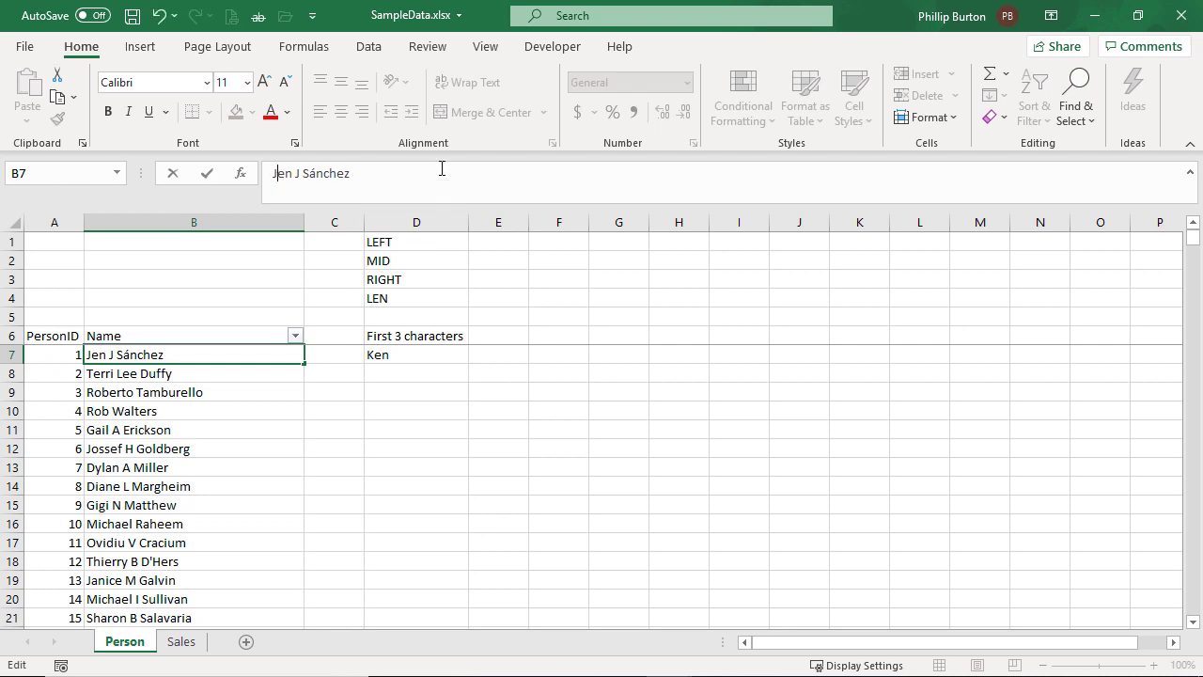
pyautogui.press('Return')
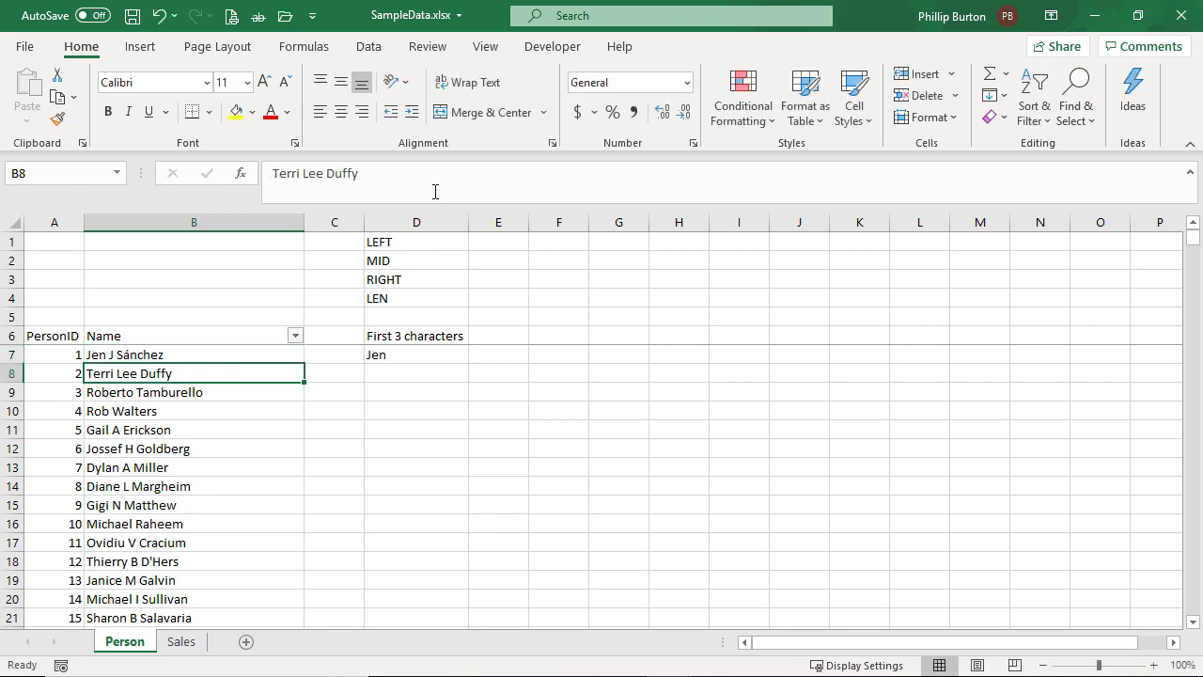
pyautogui.click(408, 354)
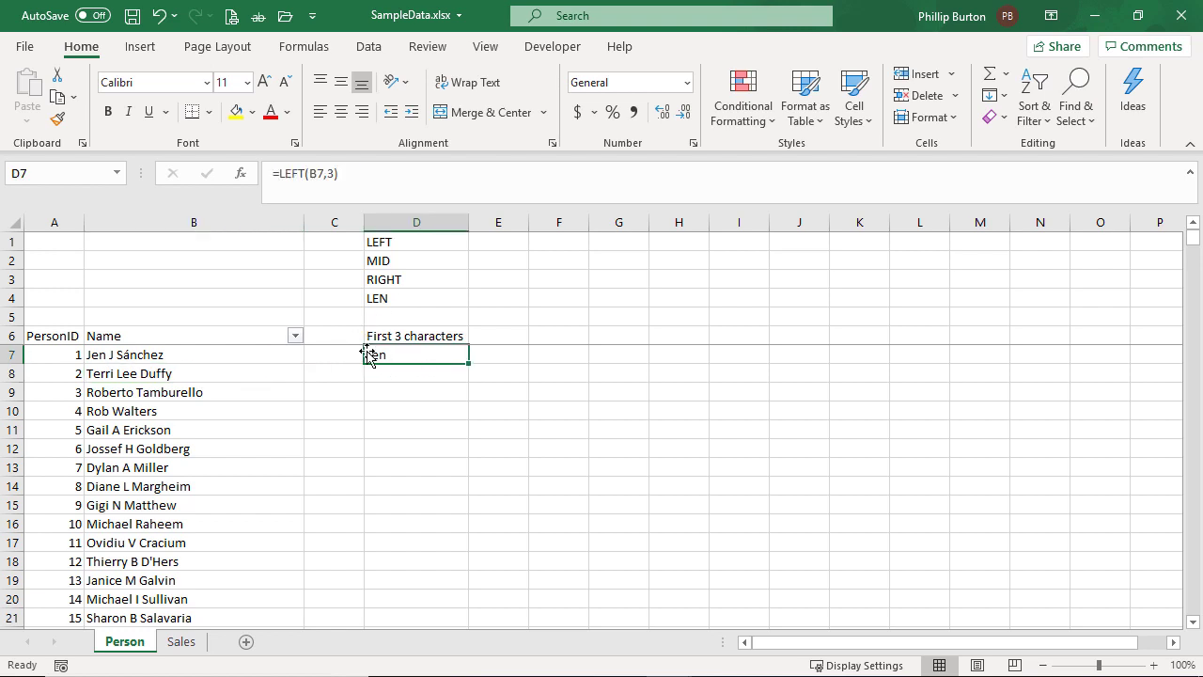
pyautogui.click(201, 373)
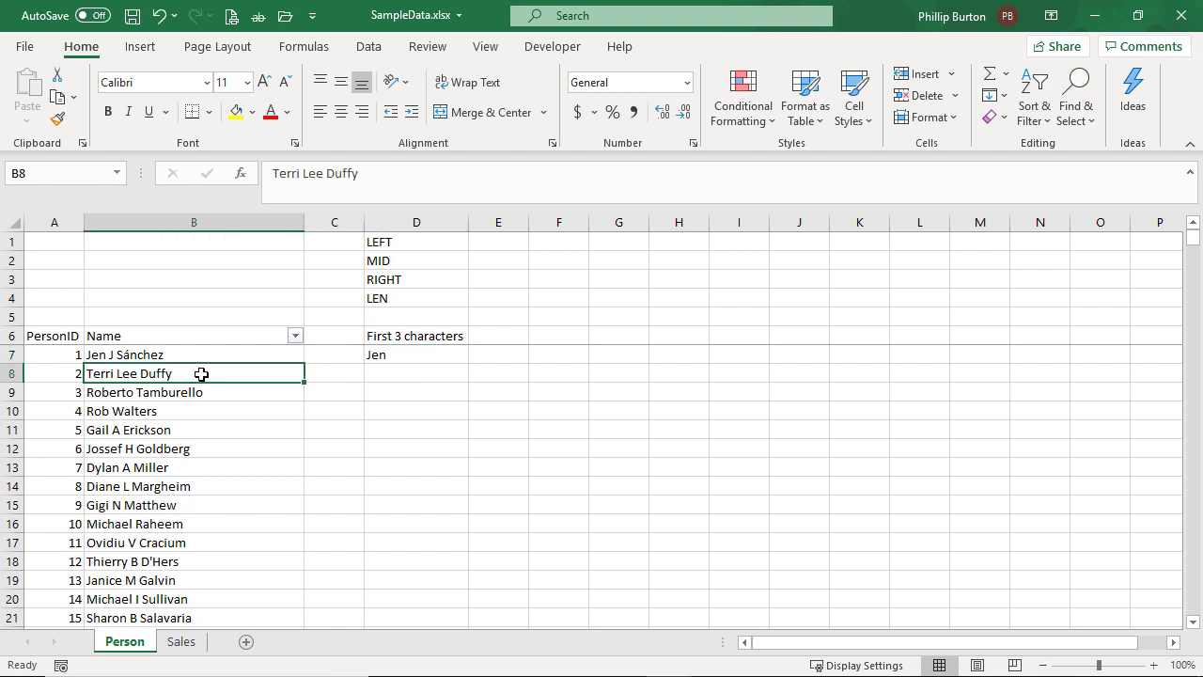
pyautogui.hotkey('ctrl', 'z')
# Step: Change the function in D7 from LEFT to RIGHT, giving =RIGHT(B7,3)
pyautogui.click(384, 351)
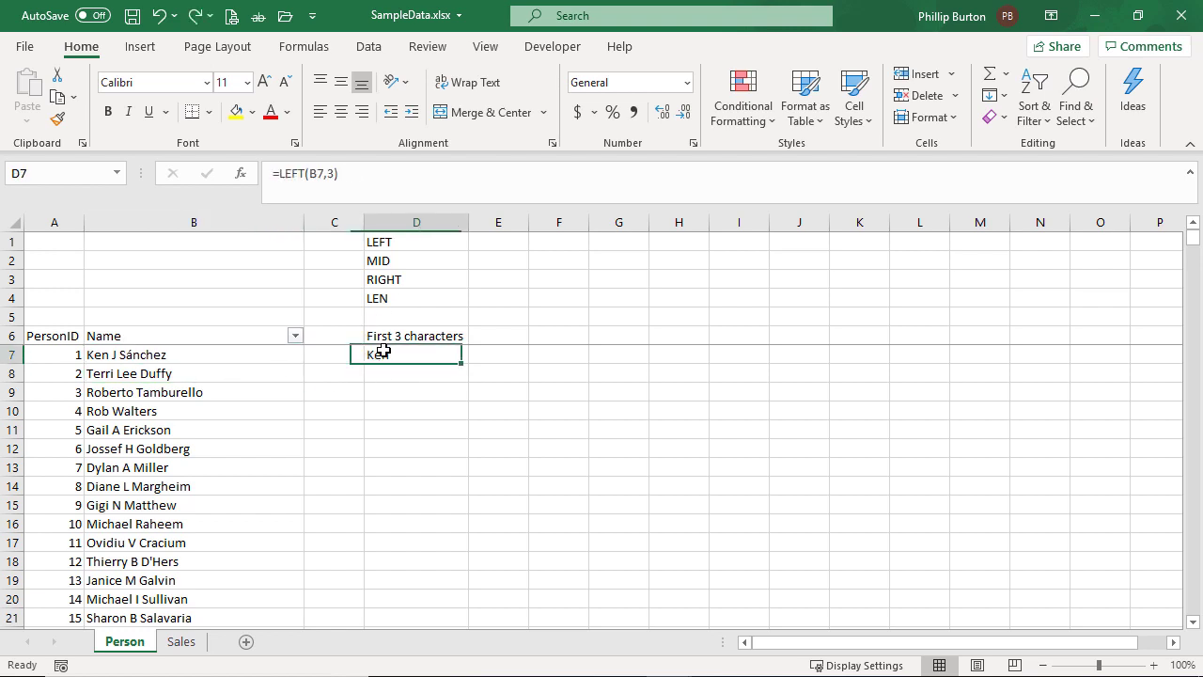
pyautogui.doubleClick(303, 173)
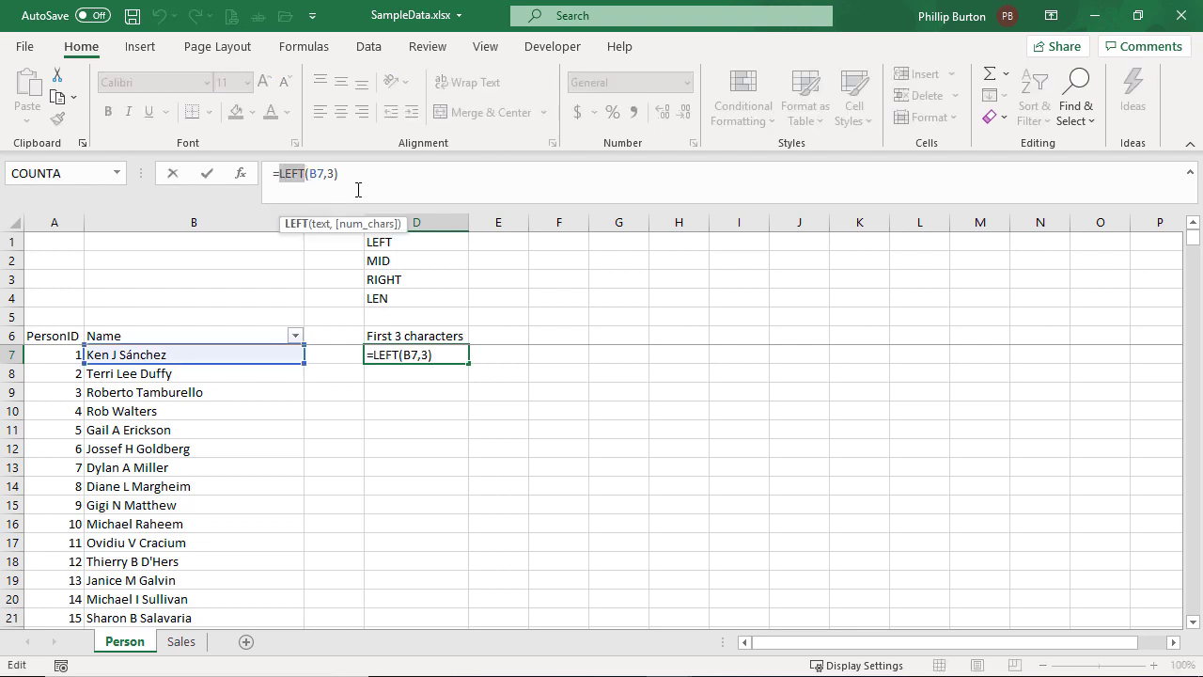
pyautogui.write('right')
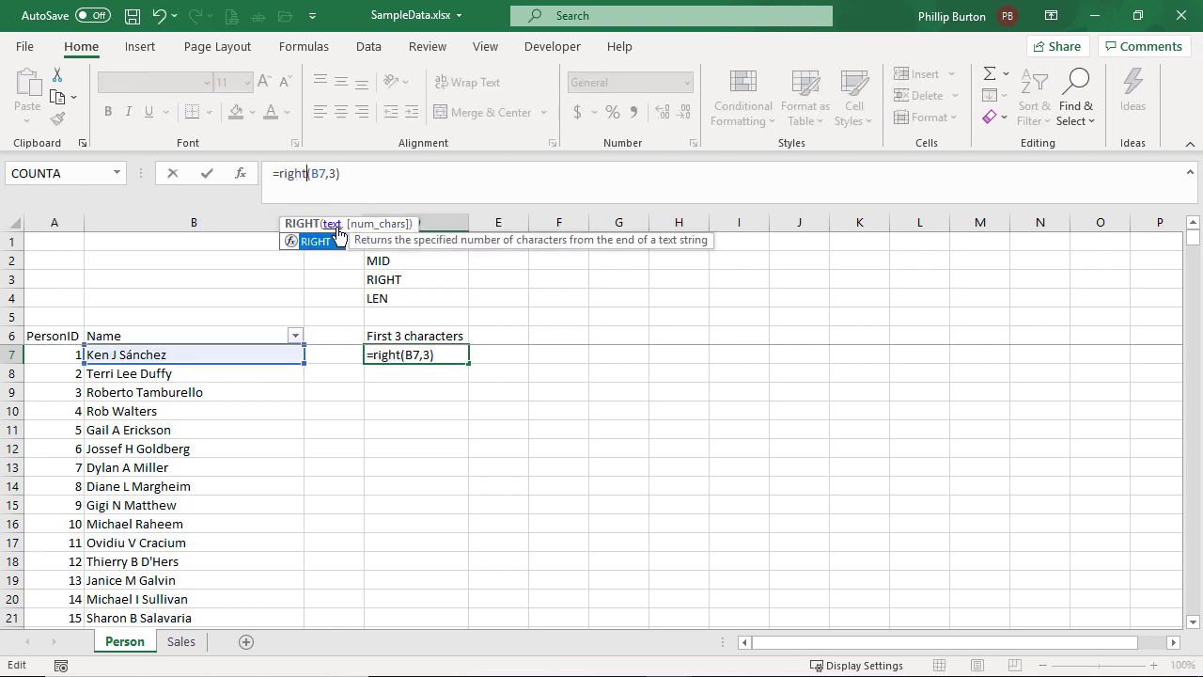
pyautogui.click(398, 189)
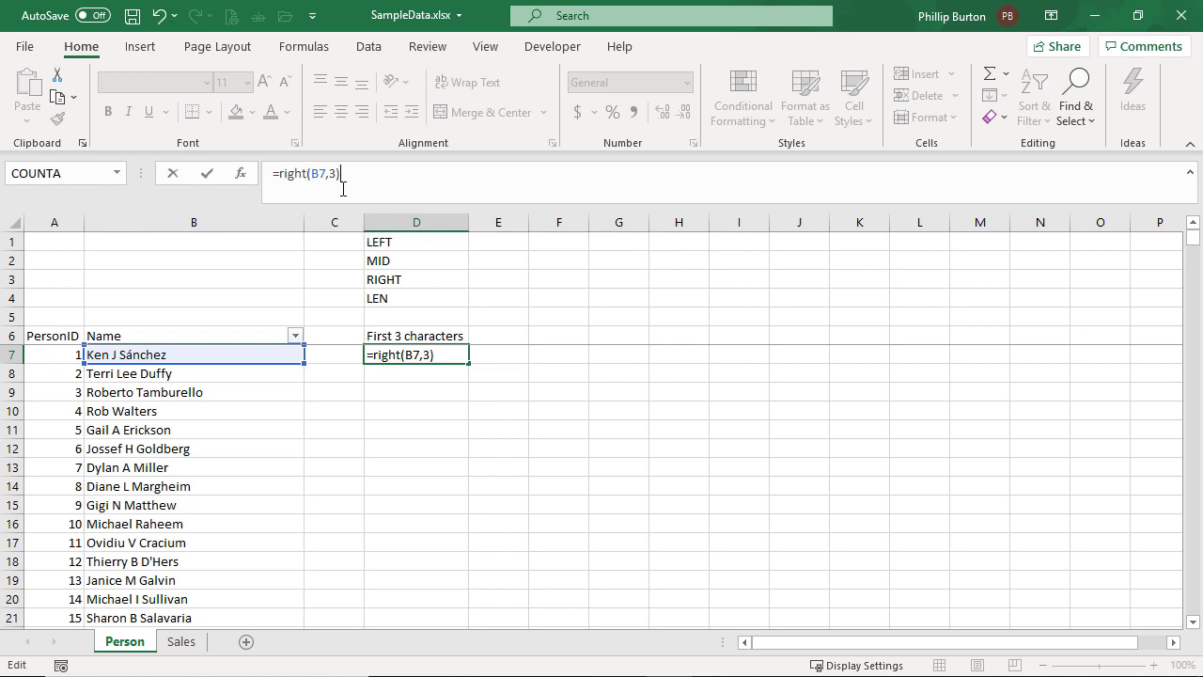
pyautogui.click(207, 172)
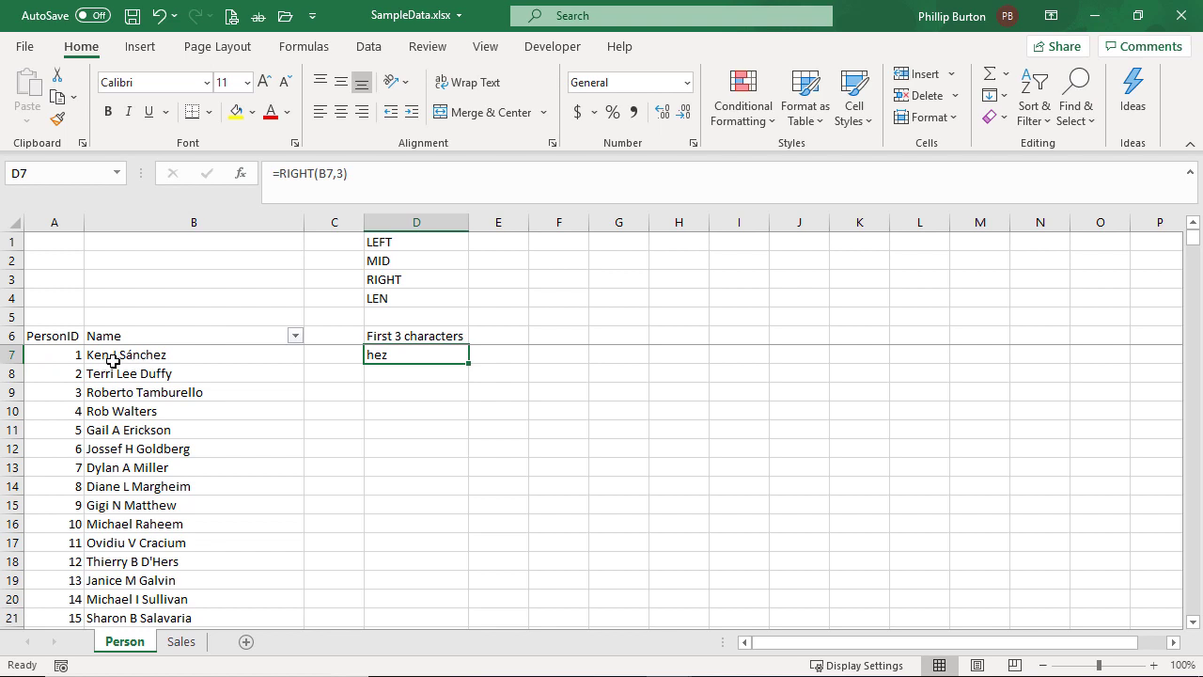
# Step: Change D7's formula to the MID function with start position 7, giving =MID(B7,7,3)
pyautogui.moveTo(280, 173); pyautogui.dragTo(315, 173)
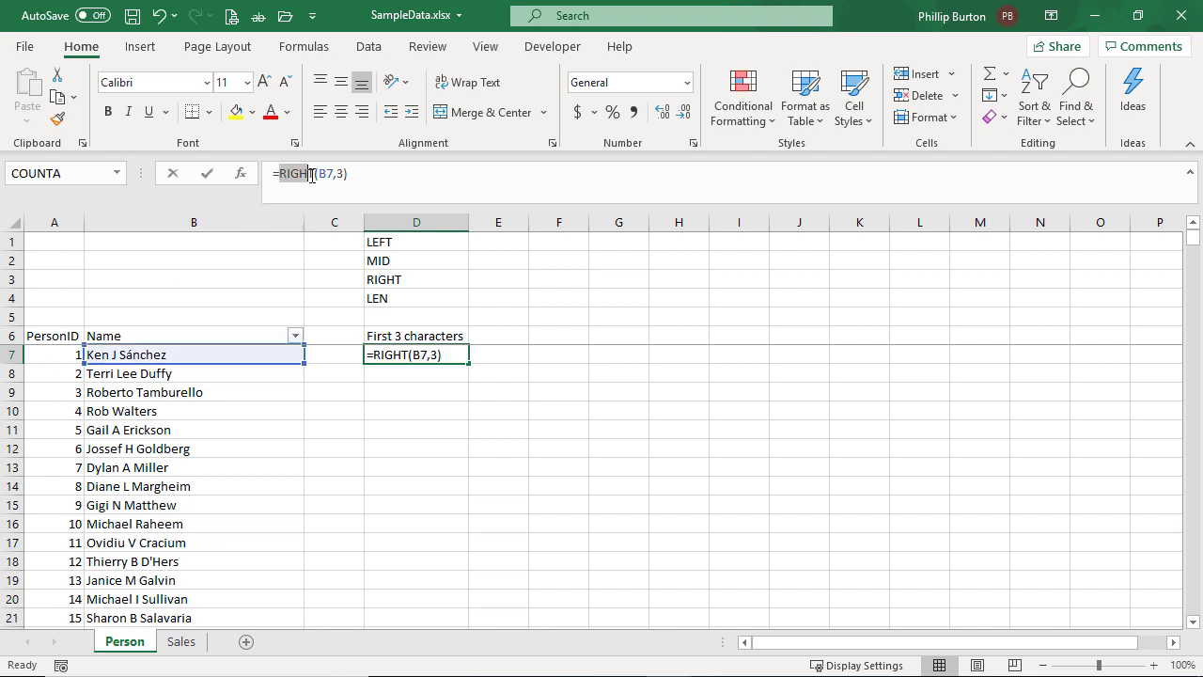
pyautogui.write('mid')
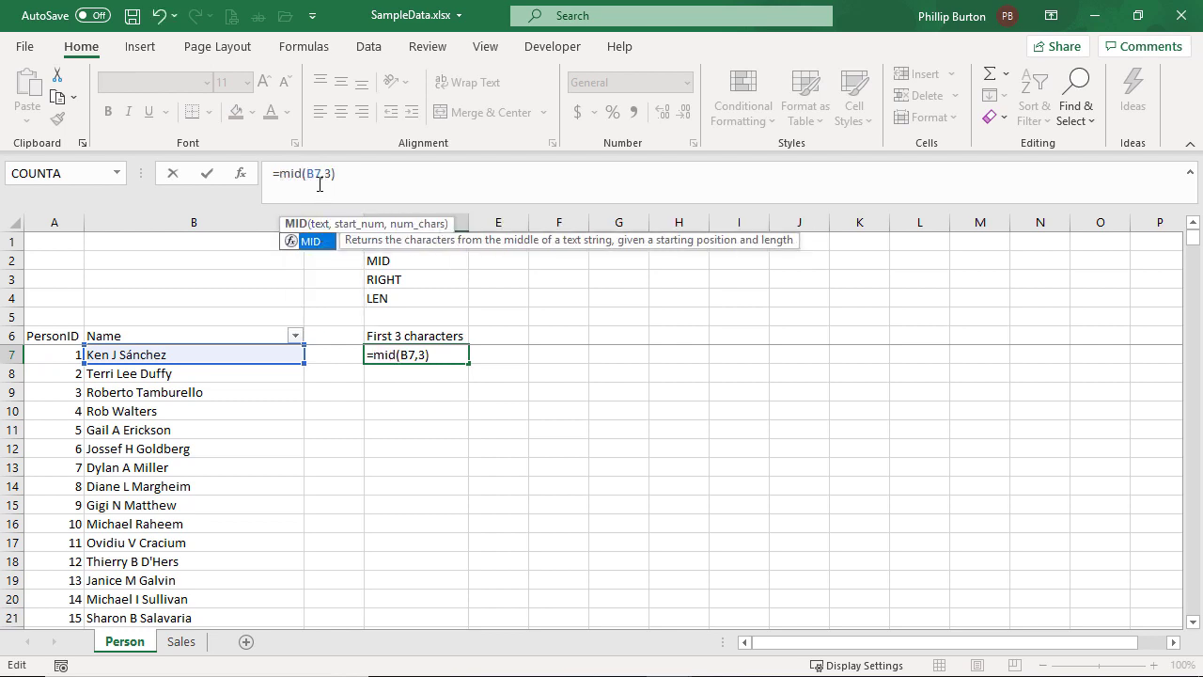
pyautogui.click(309, 173)
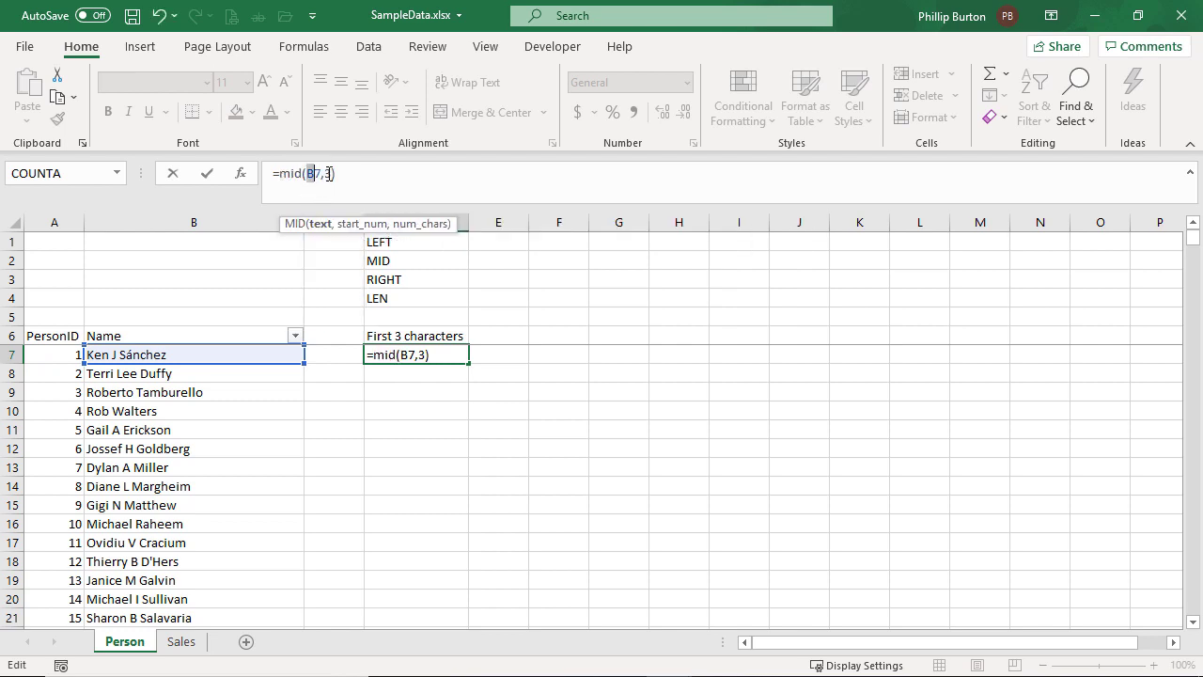
pyautogui.click(327, 174)
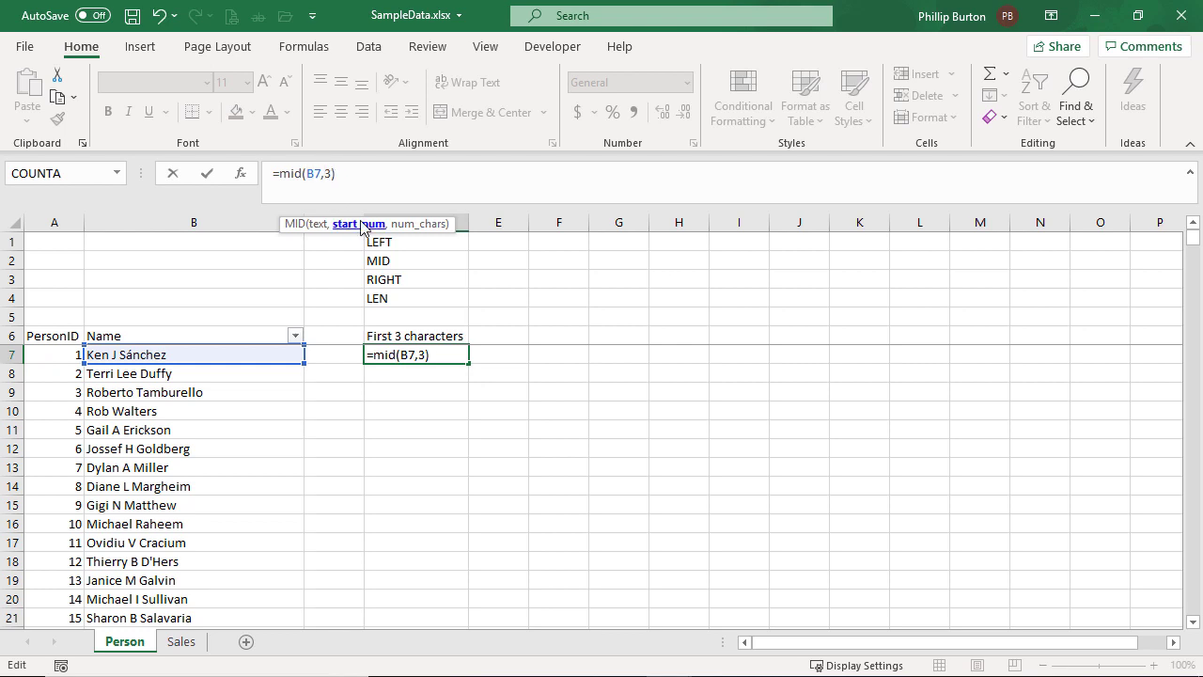
pyautogui.write('7,')
pyautogui.hotkey('ctrl', 'Return')
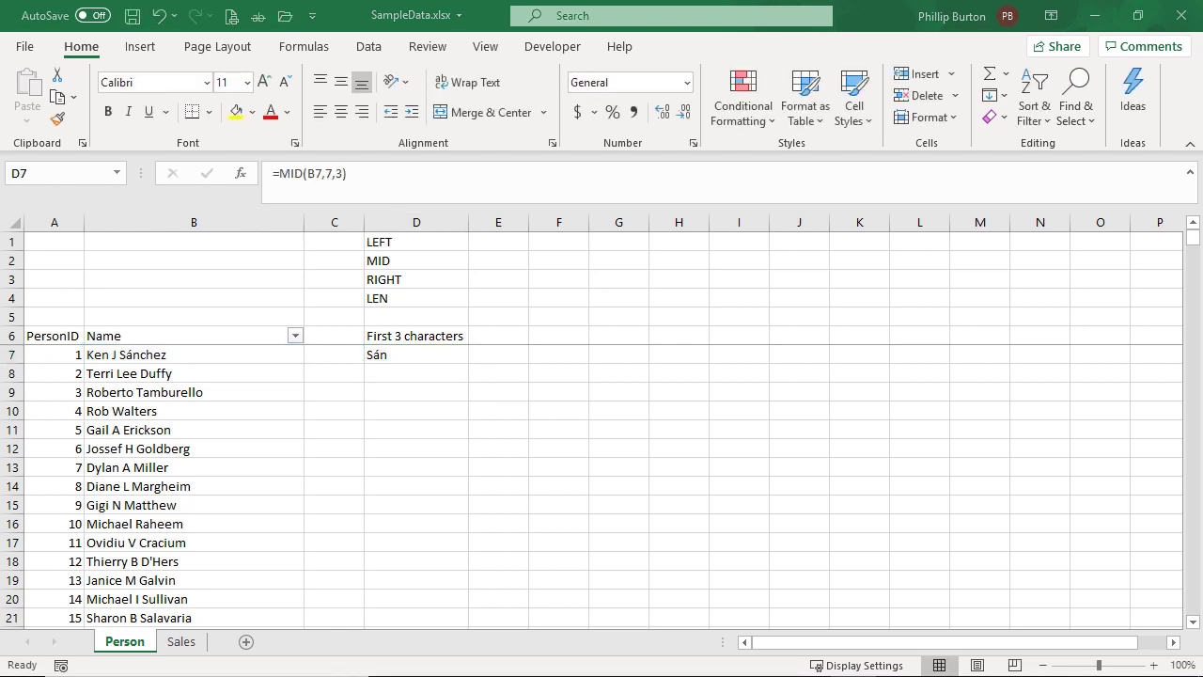
# Step: Switch to Notepad and number the name's characters with 123456789 on the line beneath it
pyautogui.moveTo(85, 675); pyautogui.dragTo(681, 155)
pyautogui.write('12')
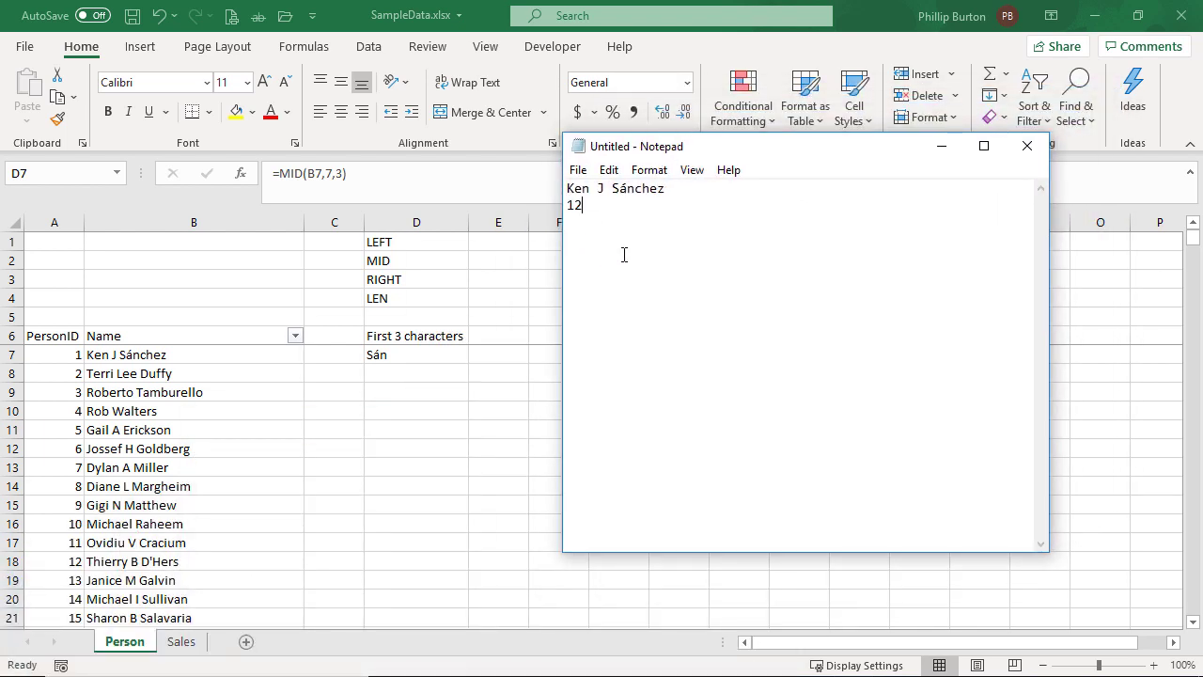
pyautogui.write('3456789')
# Step: Try a zero-based numbering line, 01234567, in Notepad, delete it, highlight the name's first letter and put Notepad away
pyautogui.moveTo(571, 219); pyautogui.dragTo(575, 221)
pyautogui.click(568, 203)
pyautogui.write('01234567')
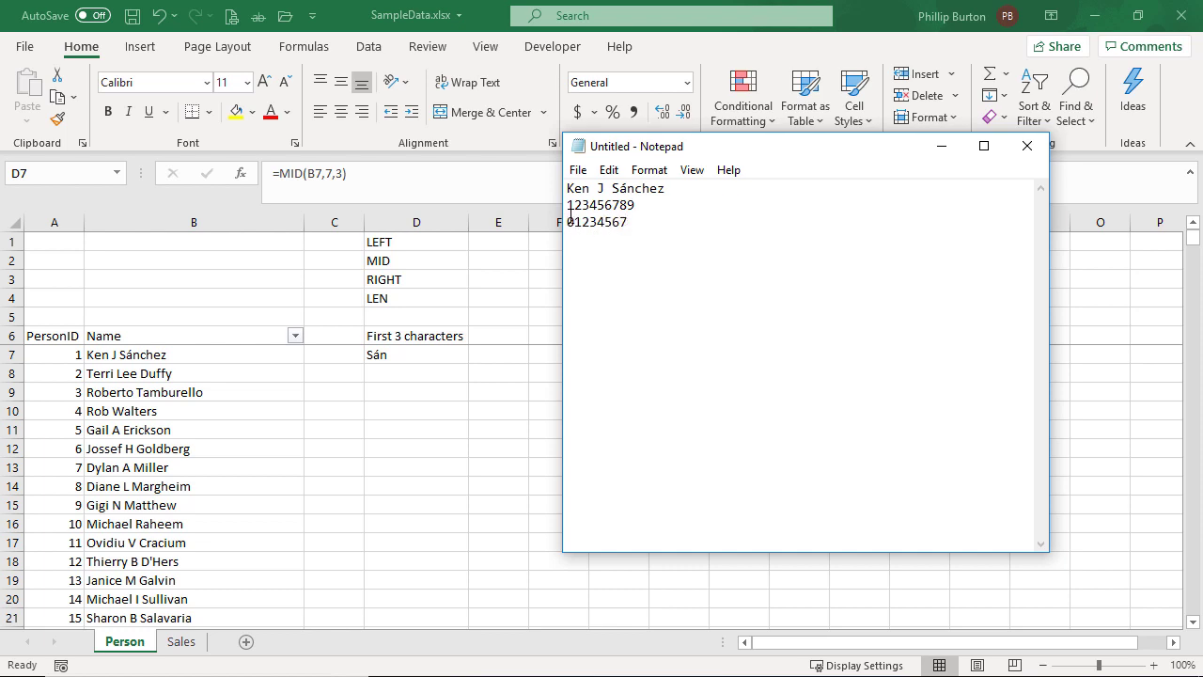
pyautogui.press('BackSpace')
pyautogui.press('BackSpace')
pyautogui.press('BackSpace')
pyautogui.press('BackSpace')
pyautogui.press('BackSpace')
pyautogui.press('BackSpace')
pyautogui.press('BackSpace')
pyautogui.press('BackSpace')
pyautogui.hotkey('shift', 'Right')
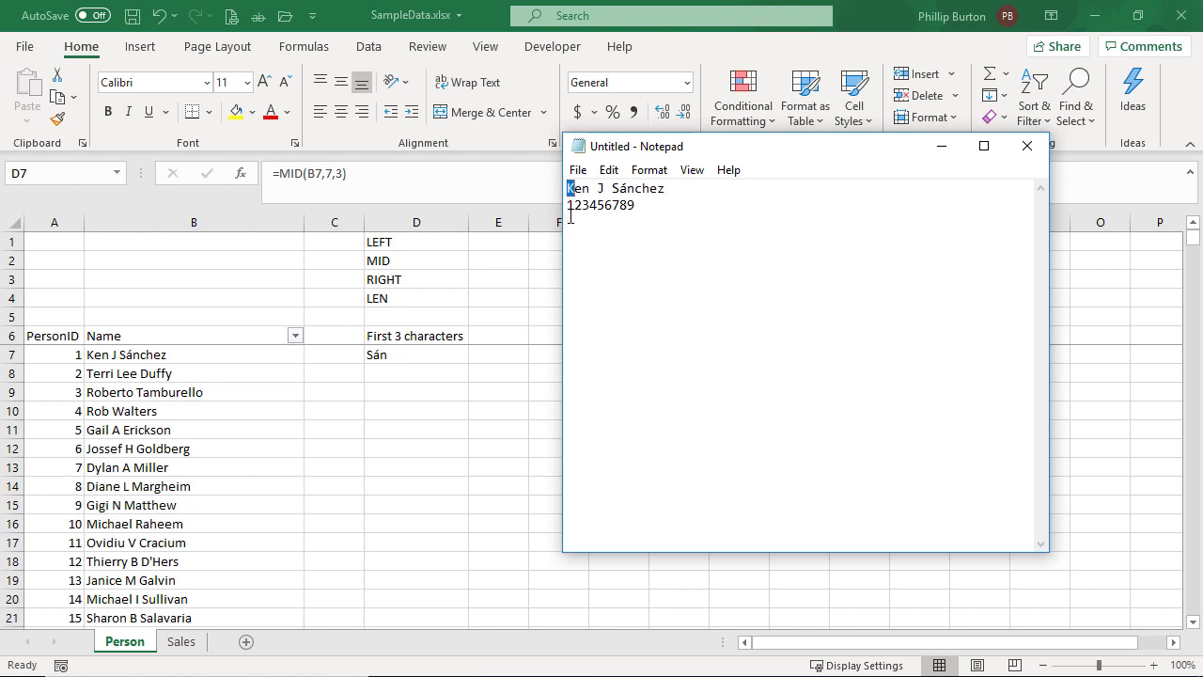
pyautogui.moveTo(753, 147); pyautogui.dragTo(0, 378)
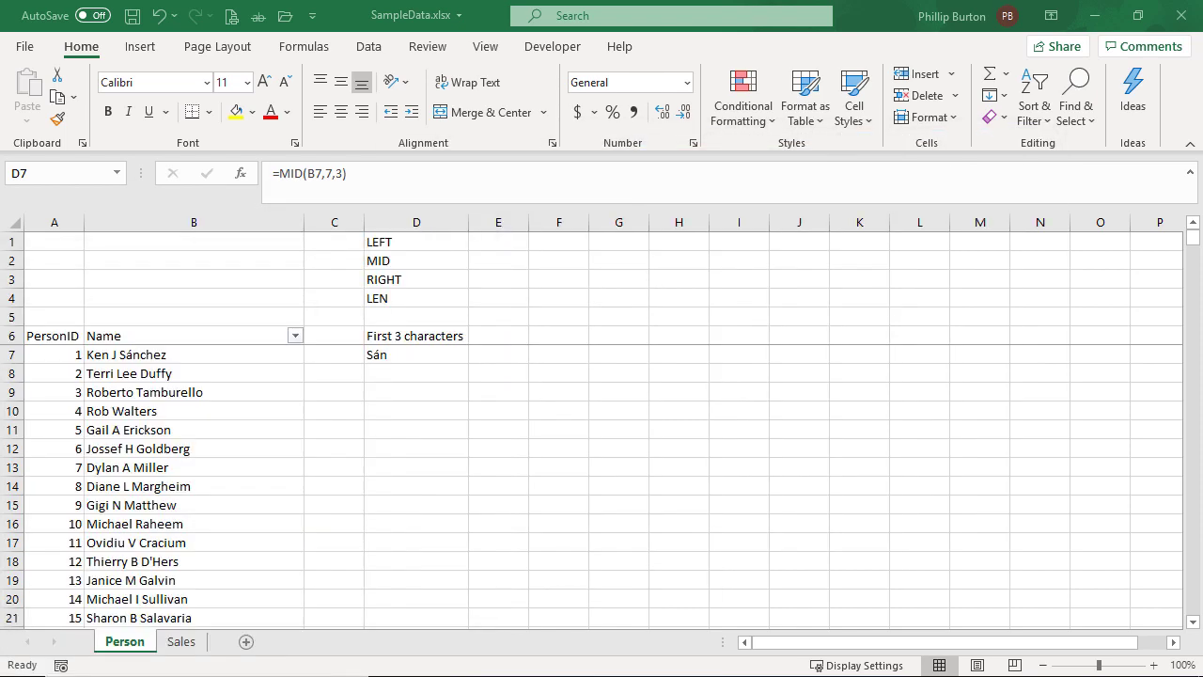
# Step: Enter the formula =LEN(B8) in cell D8 to count the characters of the second name
pyautogui.click(400, 353)
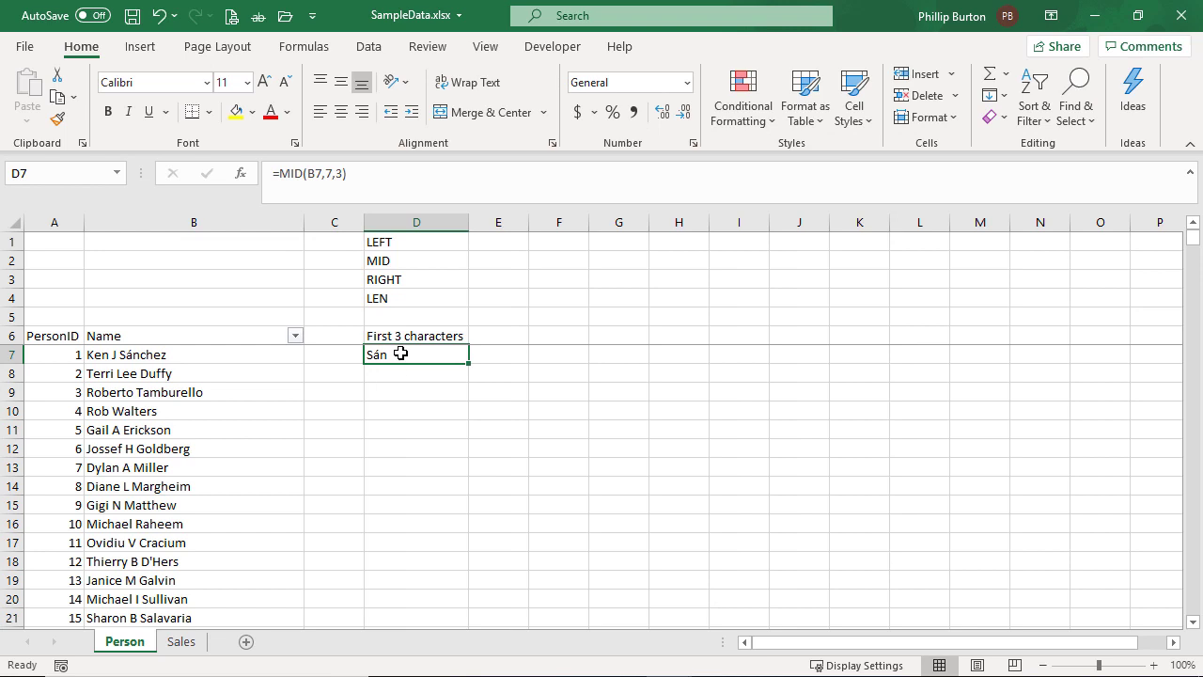
pyautogui.click(399, 297)
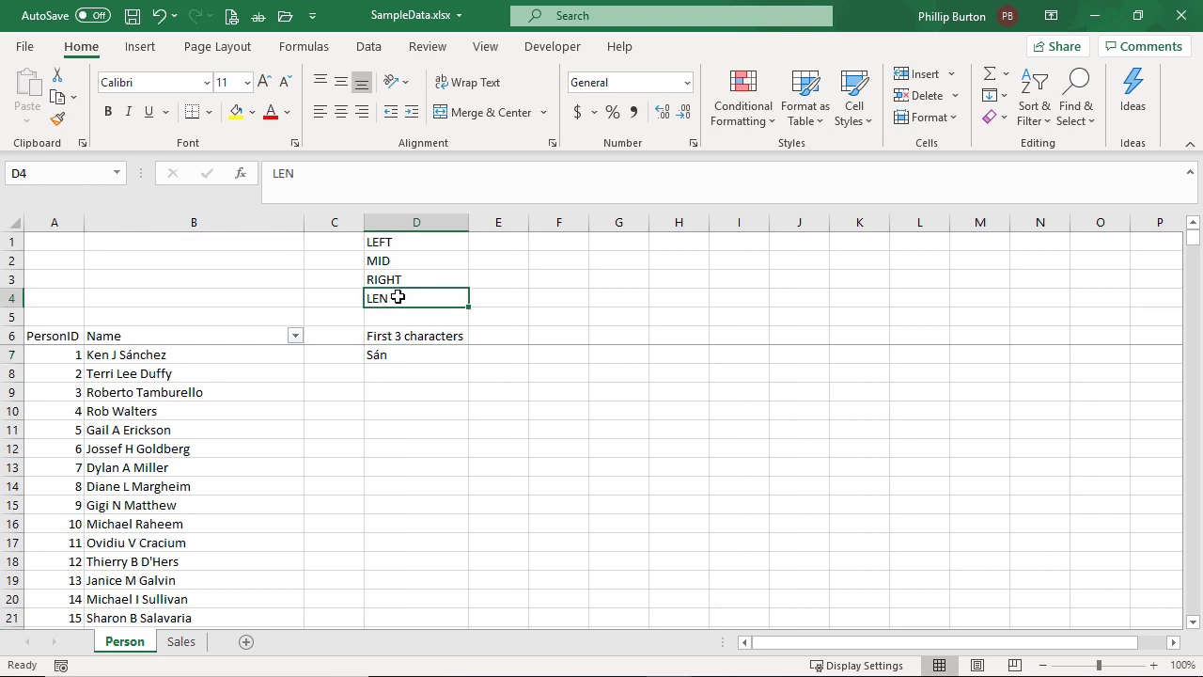
pyautogui.click(397, 371)
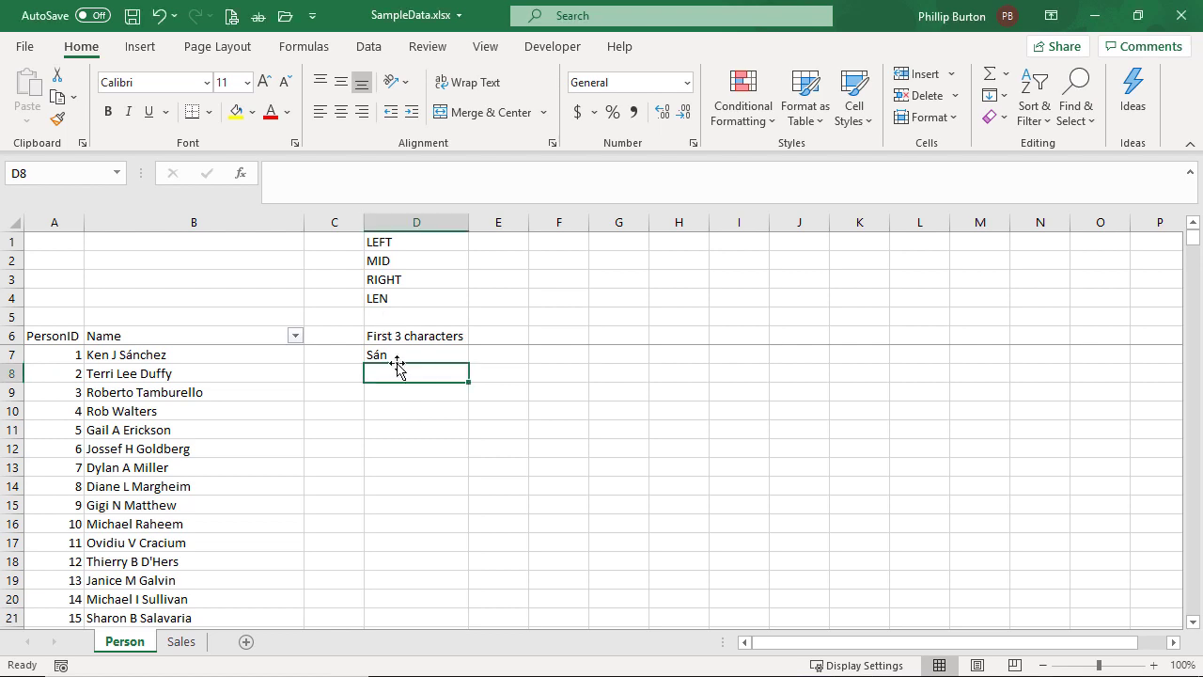
pyautogui.write('=len')
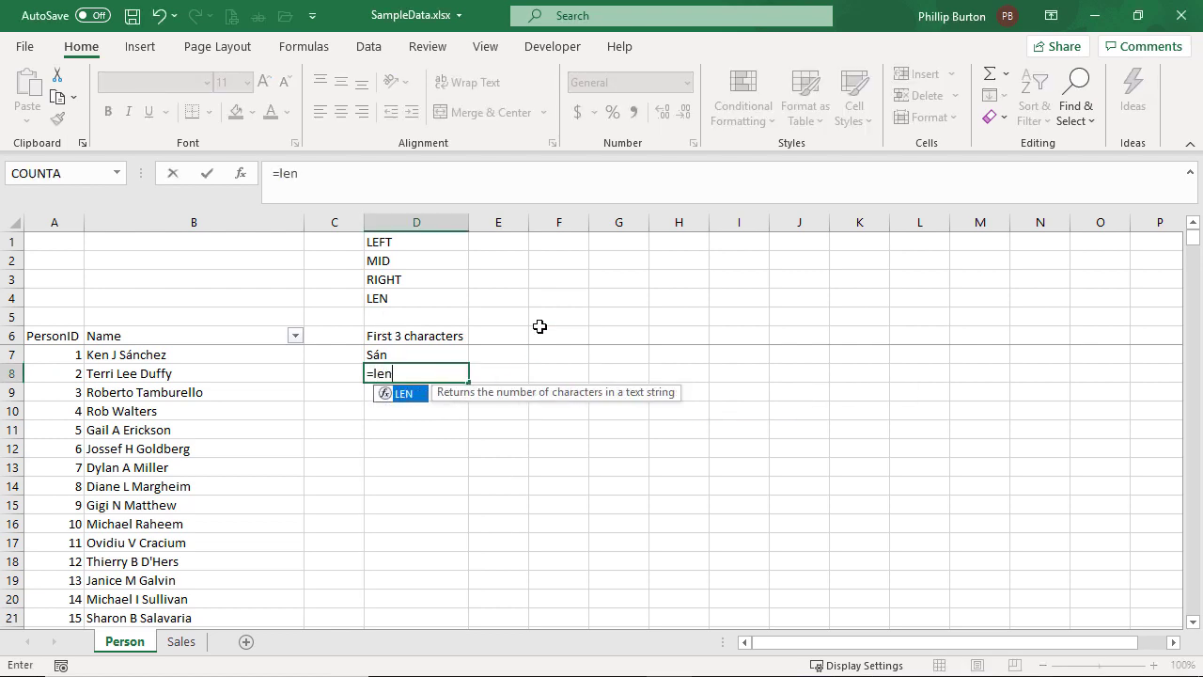
pyautogui.write('(')
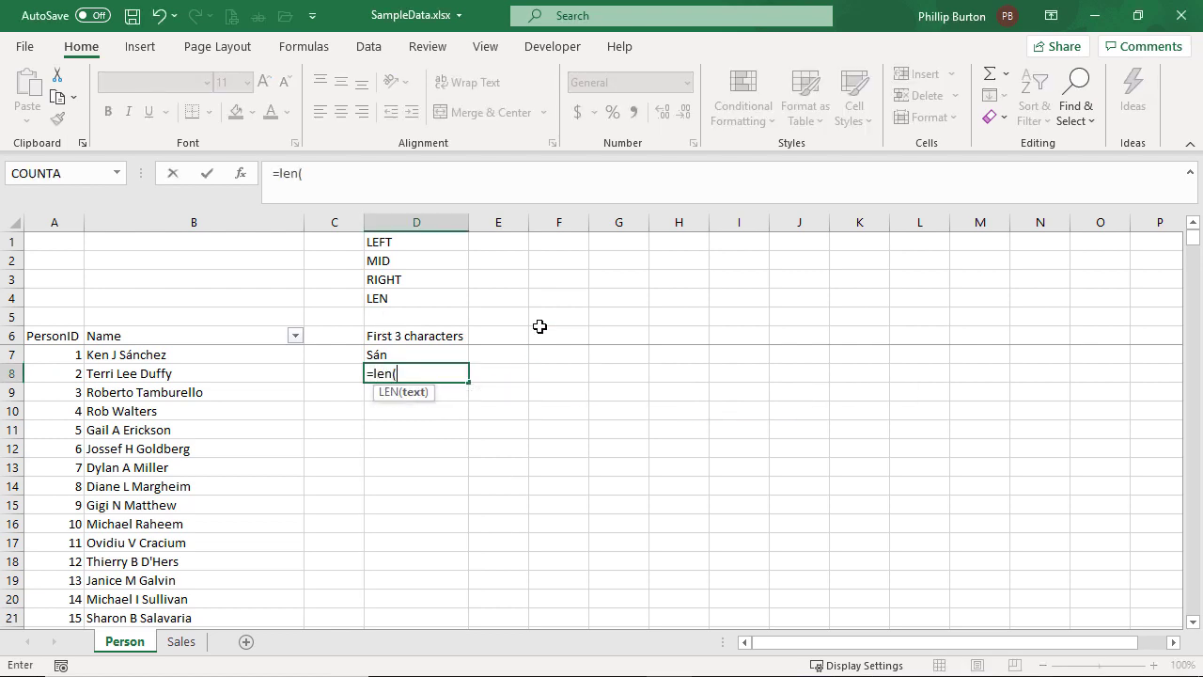
pyautogui.click(192, 373)
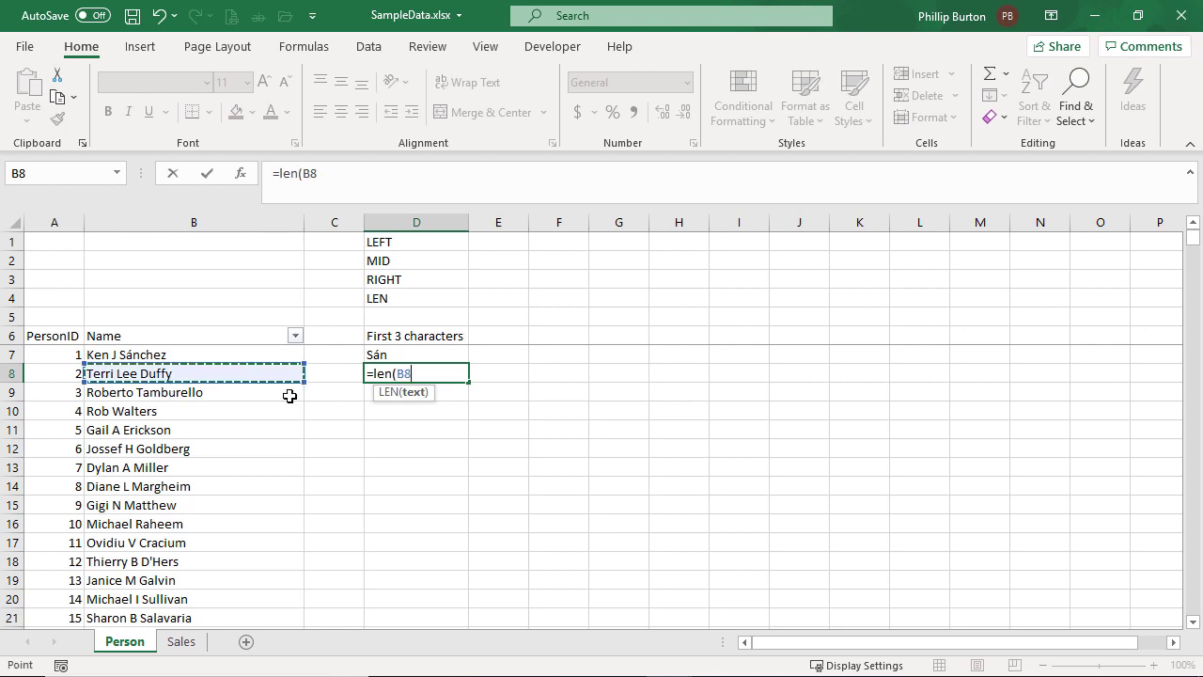
pyautogui.write(')')
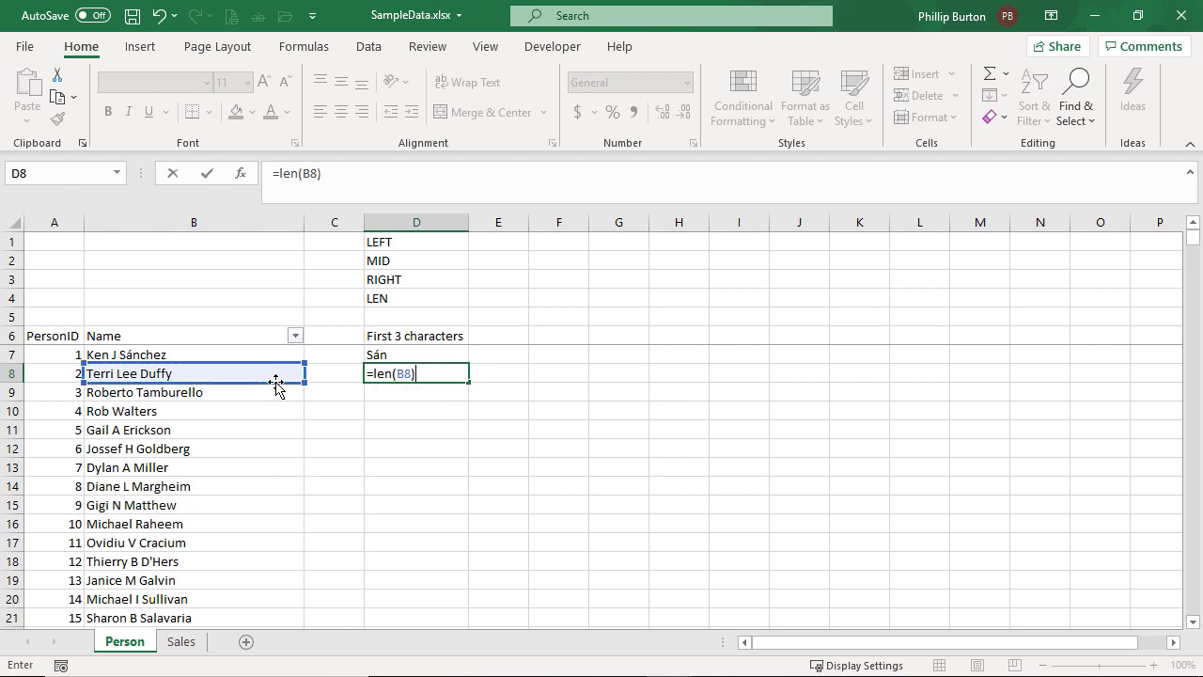
pyautogui.hotkey('ctrl', 'Return')
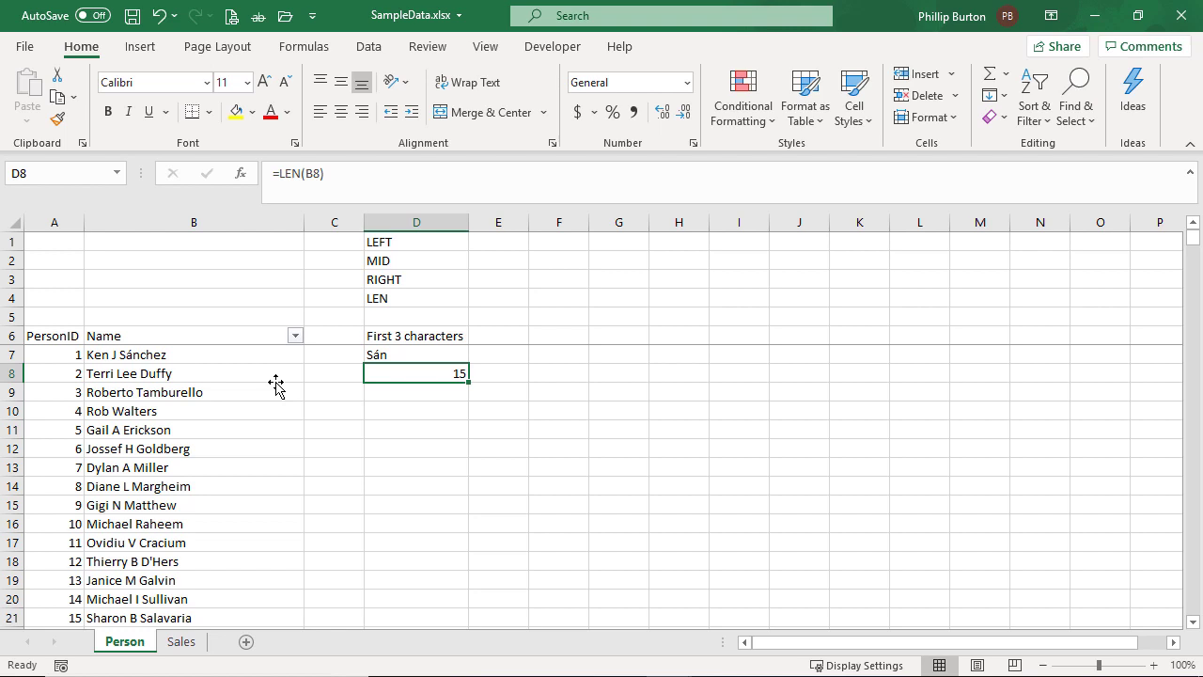
# Step: Enter the byte-based function names LEFTB, MIDB and RIGHTB in cells E1 to E3 beside the function list
pyautogui.press('Right')
pyautogui.press('Up')
pyautogui.press('Up')
pyautogui.press('Up')
pyautogui.press('Up')
pyautogui.press('Up')
pyautogui.press('Up')
pyautogui.press('Up')
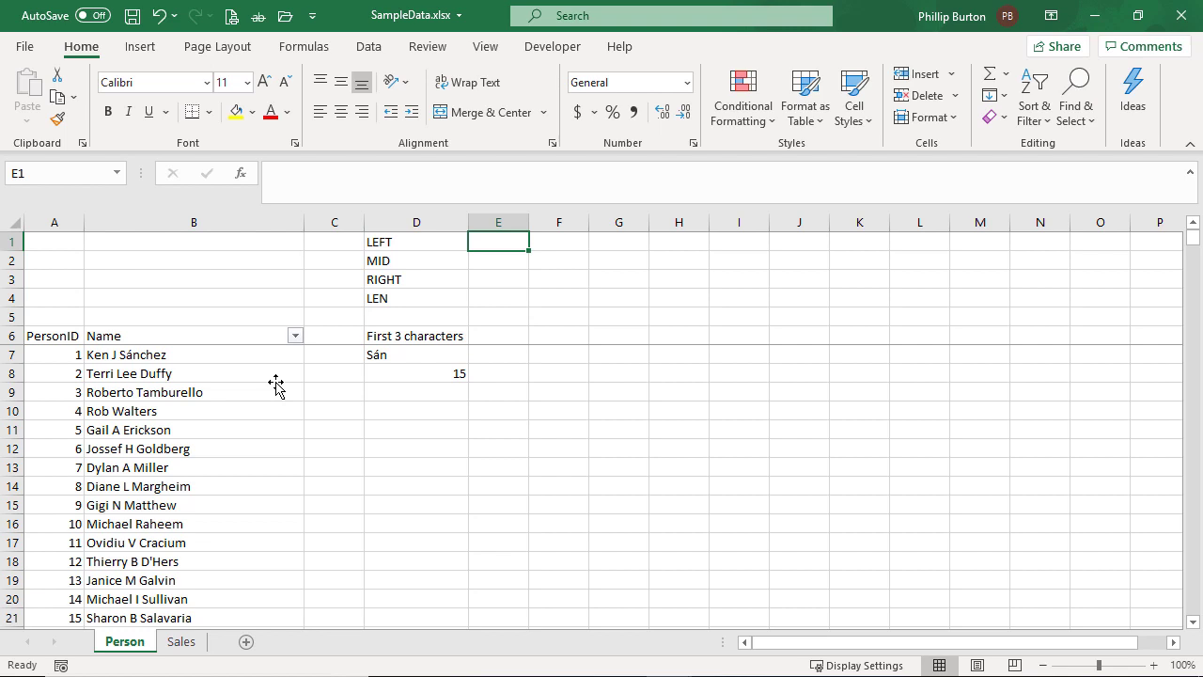
pyautogui.write('LEFTB')
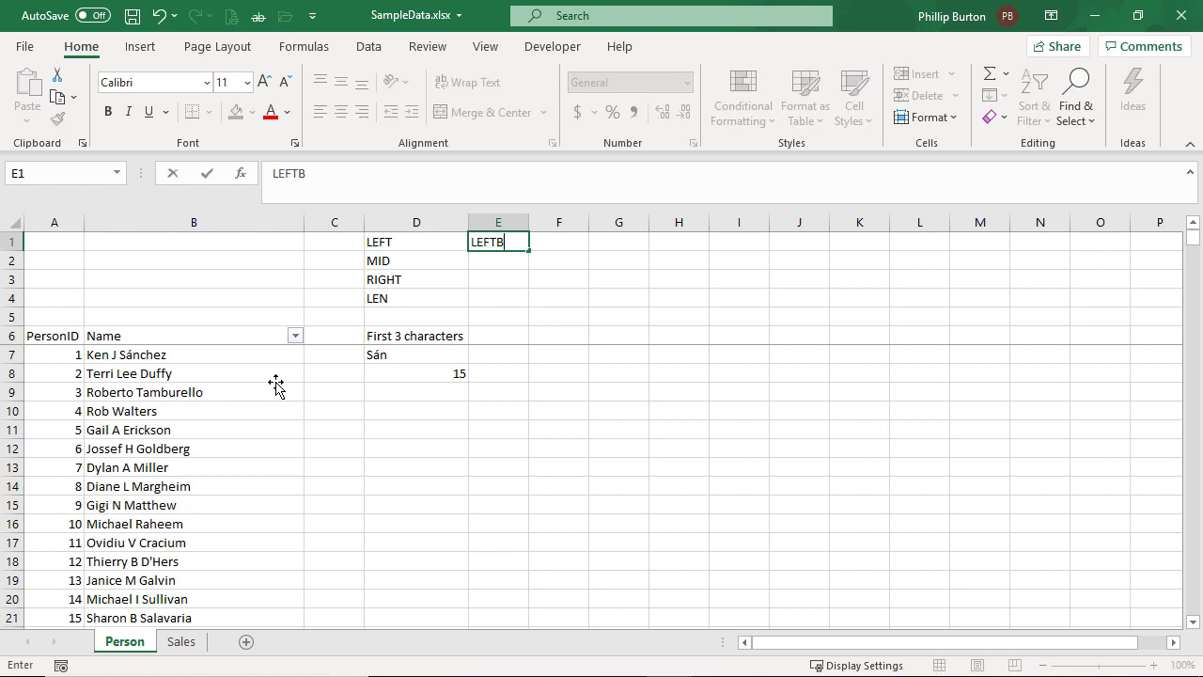
pyautogui.press('Return')
pyautogui.write('MIDB')
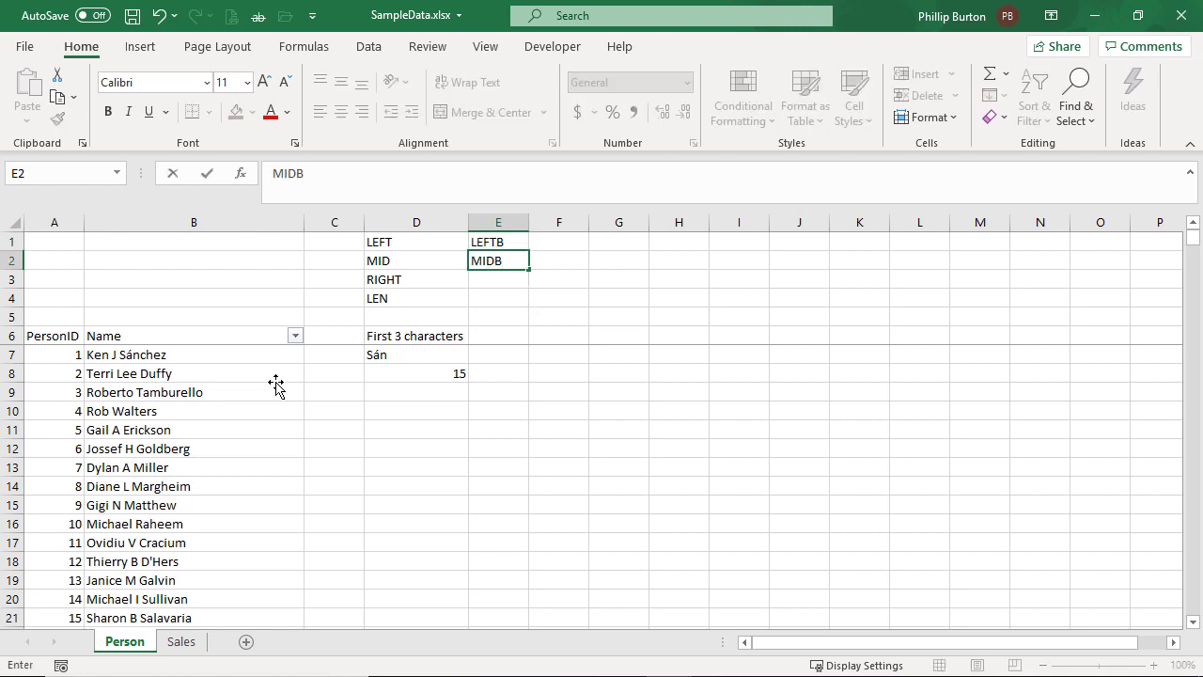
pyautogui.press('Return')
pyautogui.write('RIGHTB')
pyautogui.press('Return')
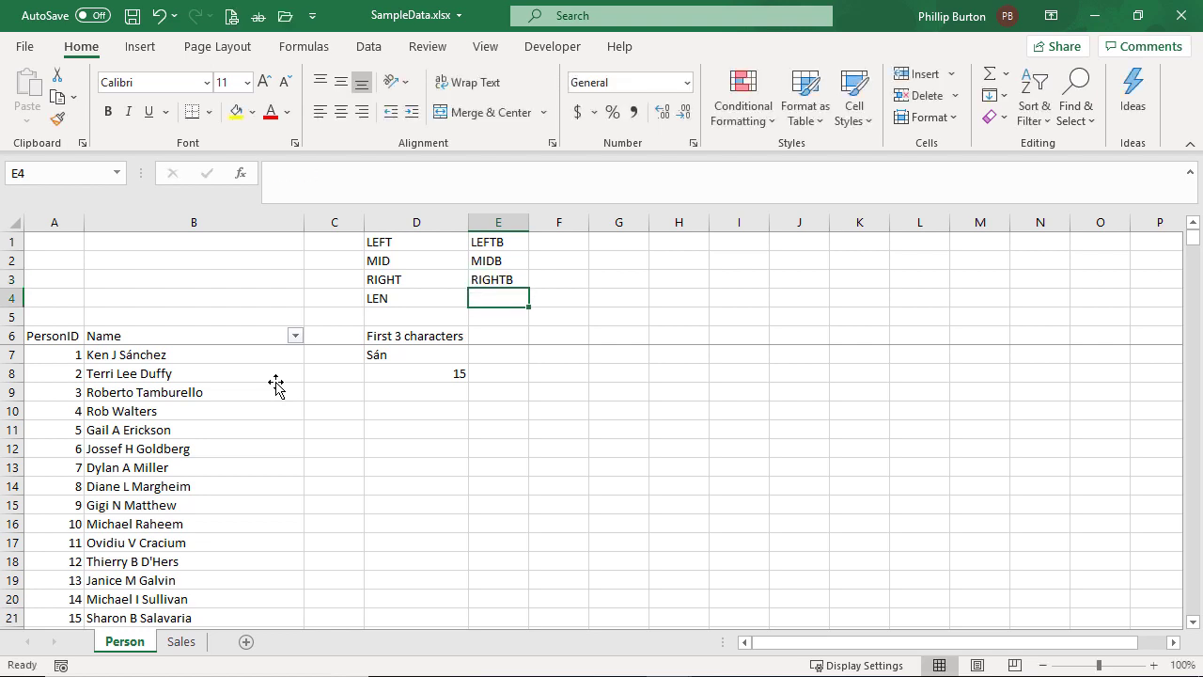
# Step: Clear the contents of column E and delete the LEN formula from cell D8
pyautogui.hotkey('alt', 'Tab')
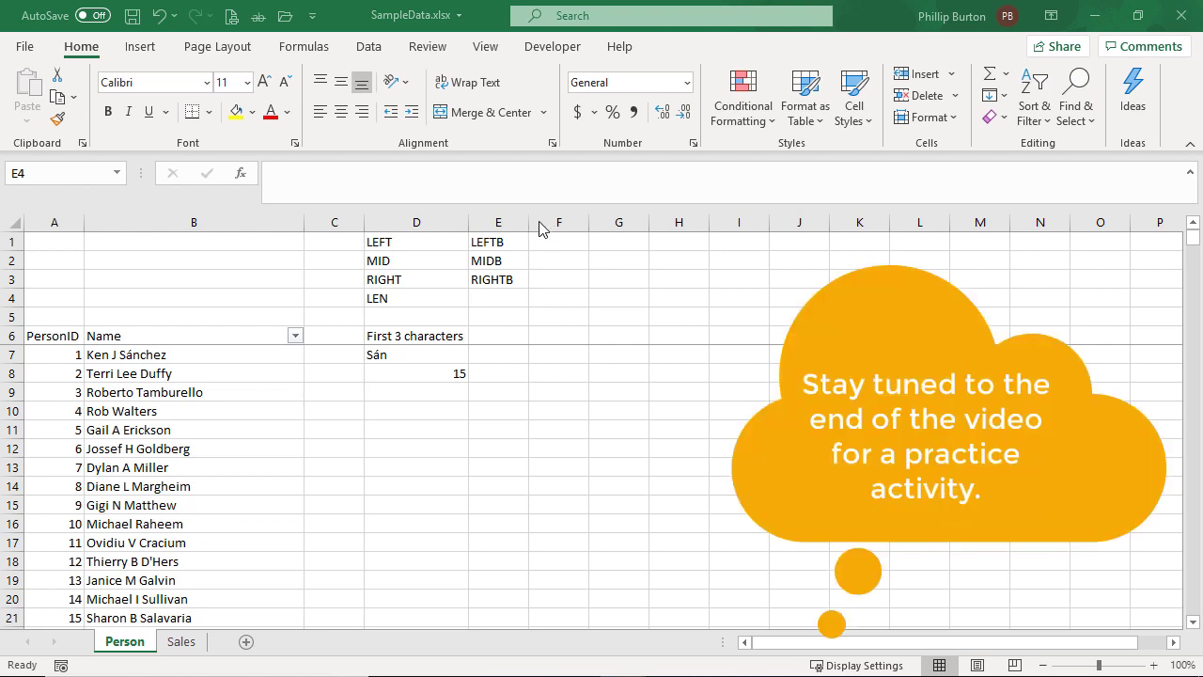
pyautogui.click(511, 222)
pyautogui.press('Delete')
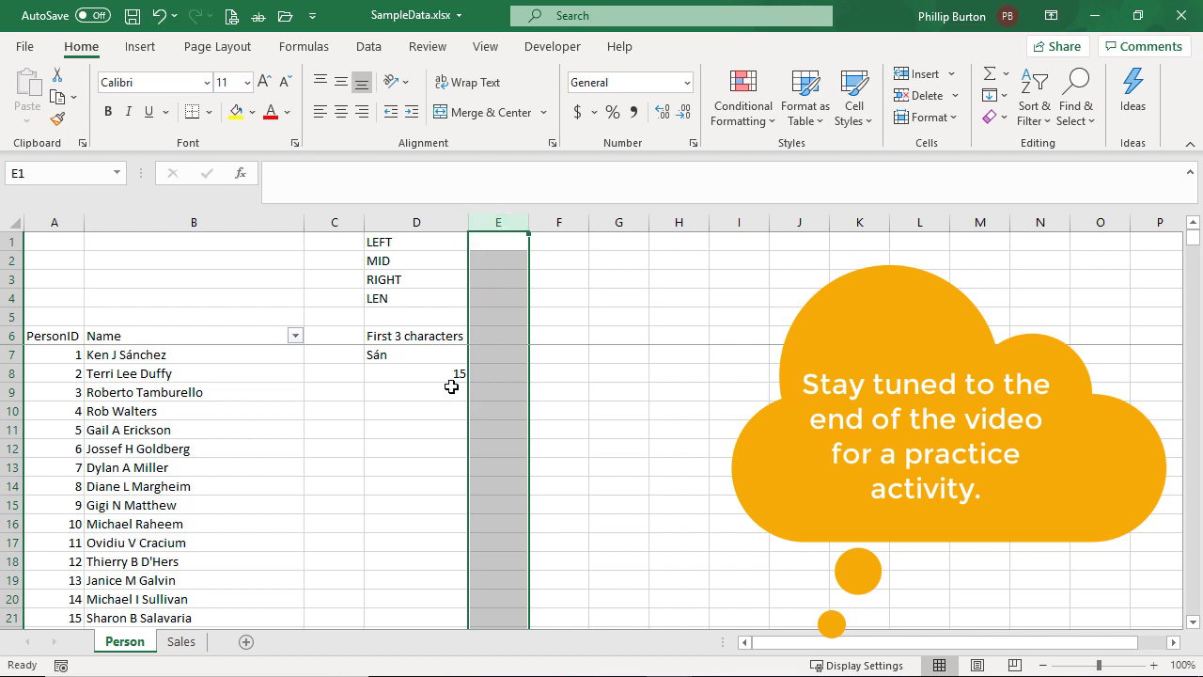
pyautogui.moveTo(440, 243); pyautogui.dragTo(437, 299)
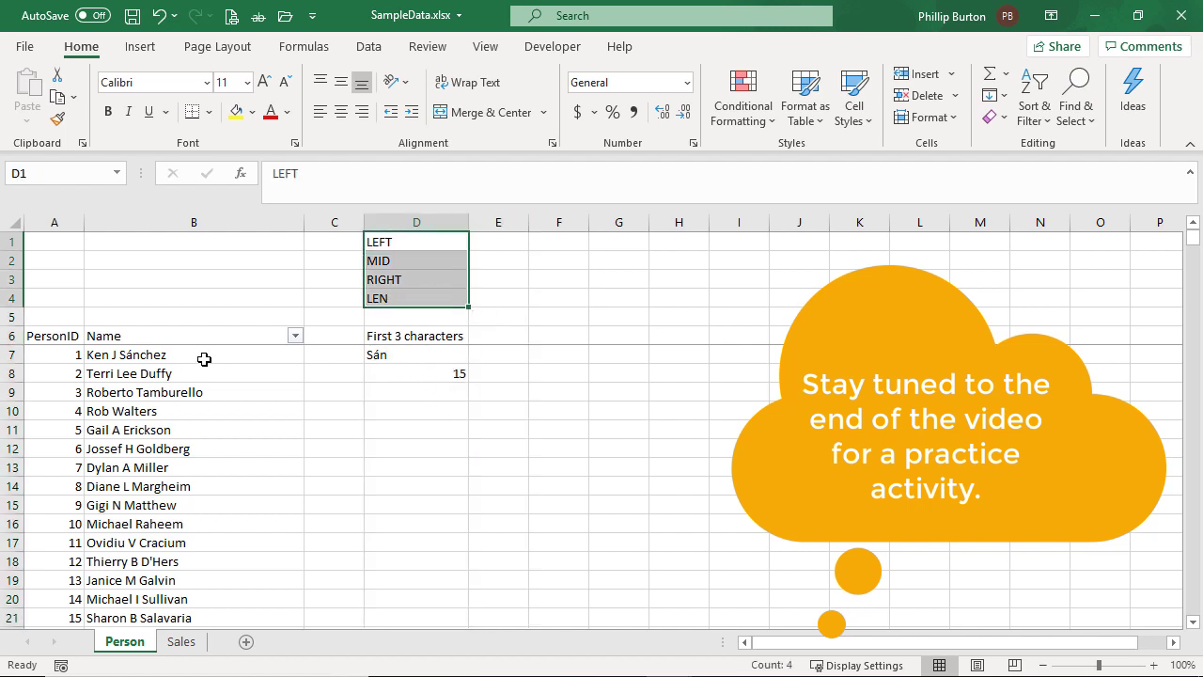
pyautogui.click(399, 375)
pyautogui.press('Delete')
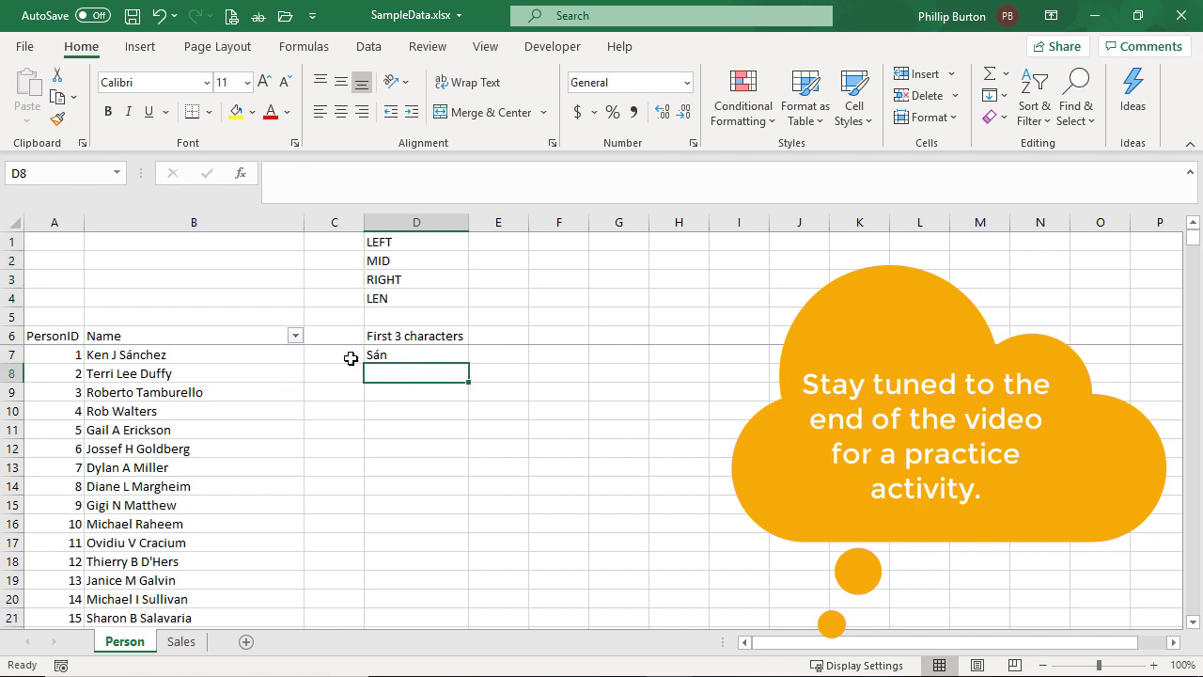
pyautogui.click(203, 358)
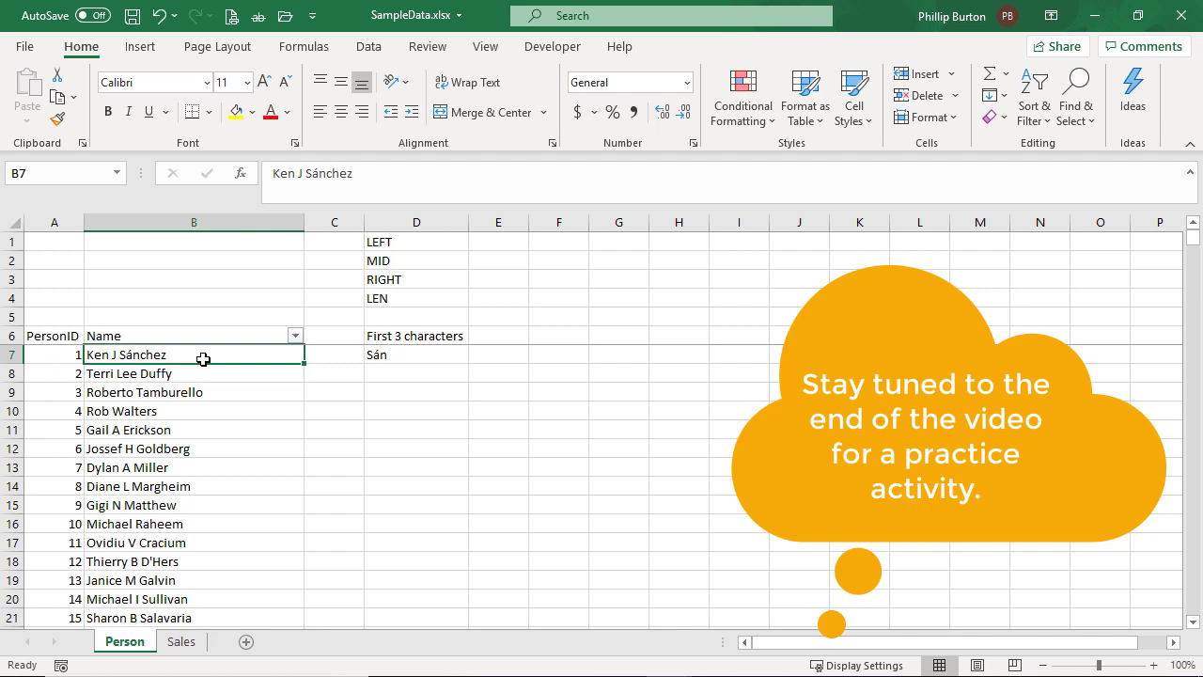
pyautogui.click(421, 358)
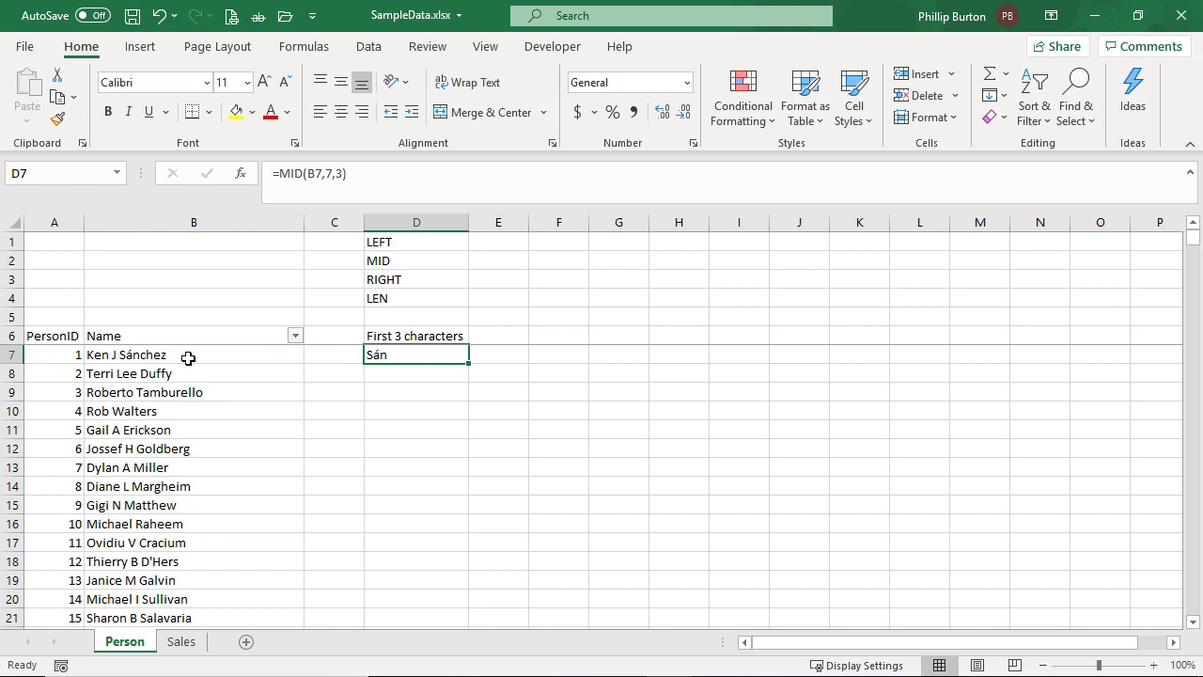
pyautogui.click(496, 675)
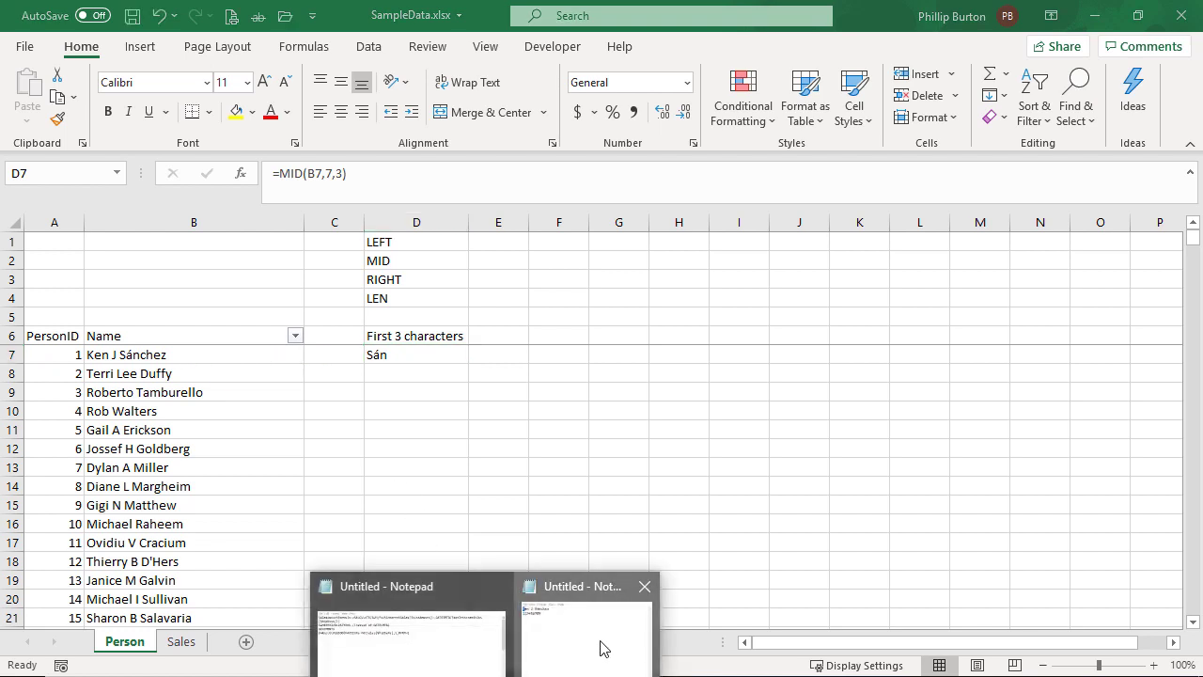
pyautogui.click(602, 647)
pyautogui.moveTo(401, 282); pyautogui.dragTo(822, 171)
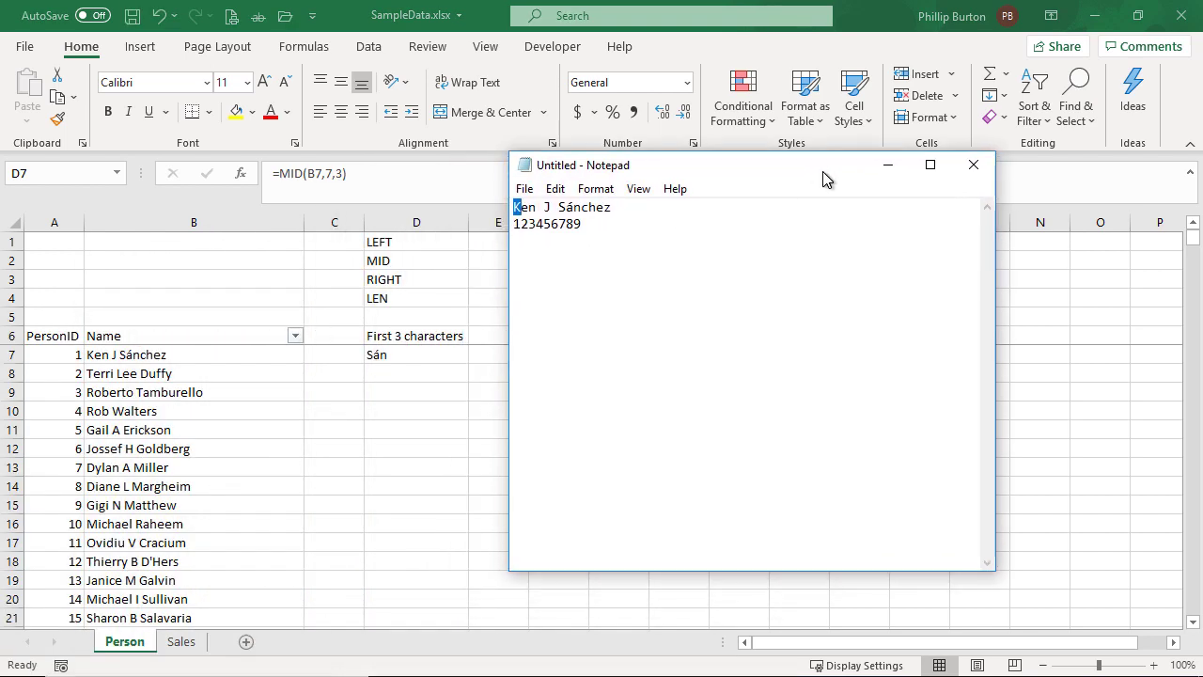
pyautogui.click(588, 227)
pyautogui.write('0123')
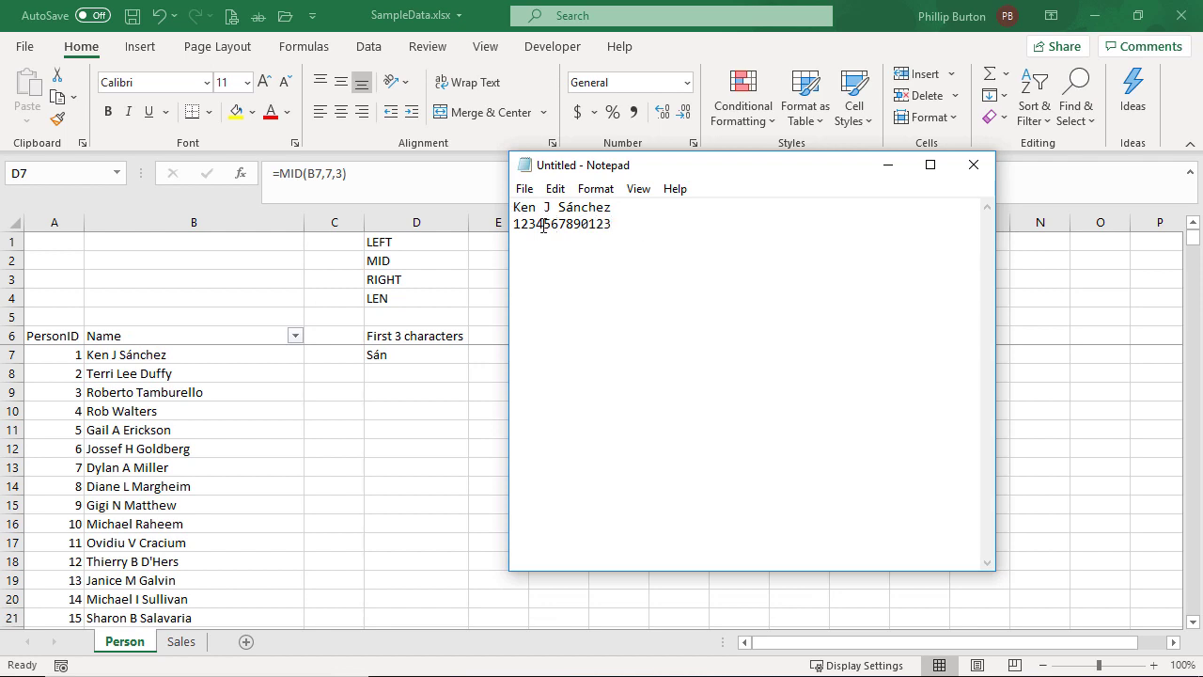
# Step: Begin drafting the formula =MID(B7, in Notepad, leaving one blank line below the character numbering
pyautogui.moveTo(545, 224); pyautogui.dragTo(483, 227)
pyautogui.moveTo(677, 169); pyautogui.dragTo(823, 180)
pyautogui.click(815, 254)
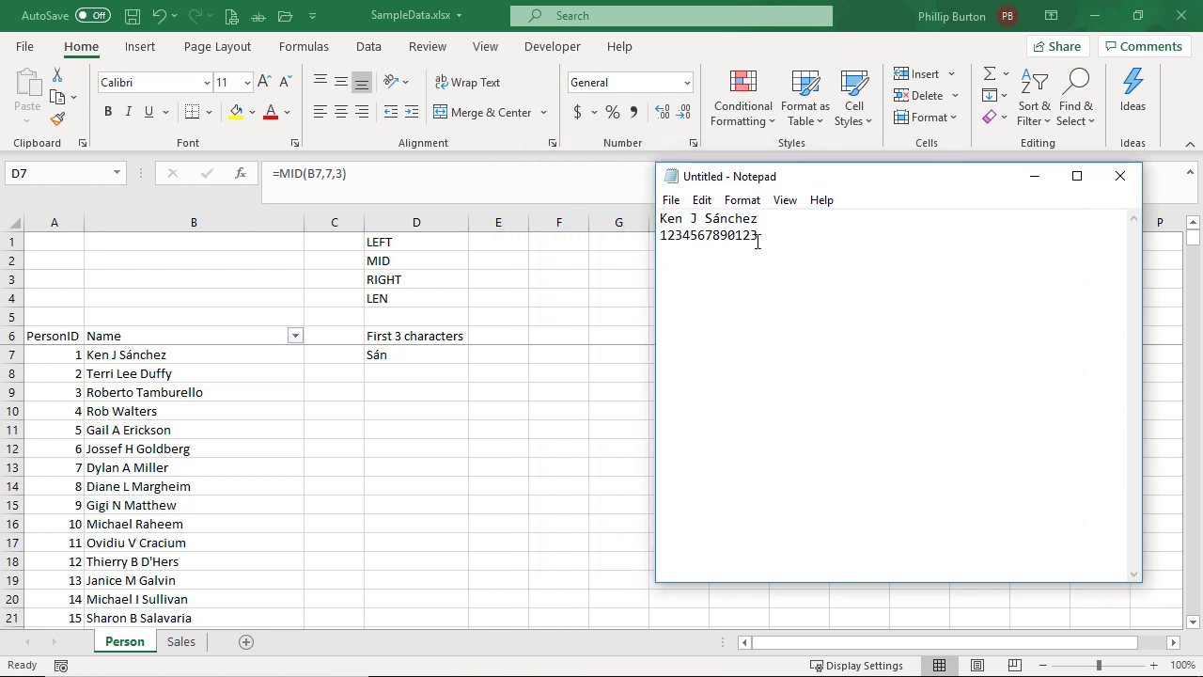
pyautogui.press('Return')
pyautogui.press('Return')
pyautogui.write('=MID(B7,')
pyautogui.hotkey('alt', 'Tab')
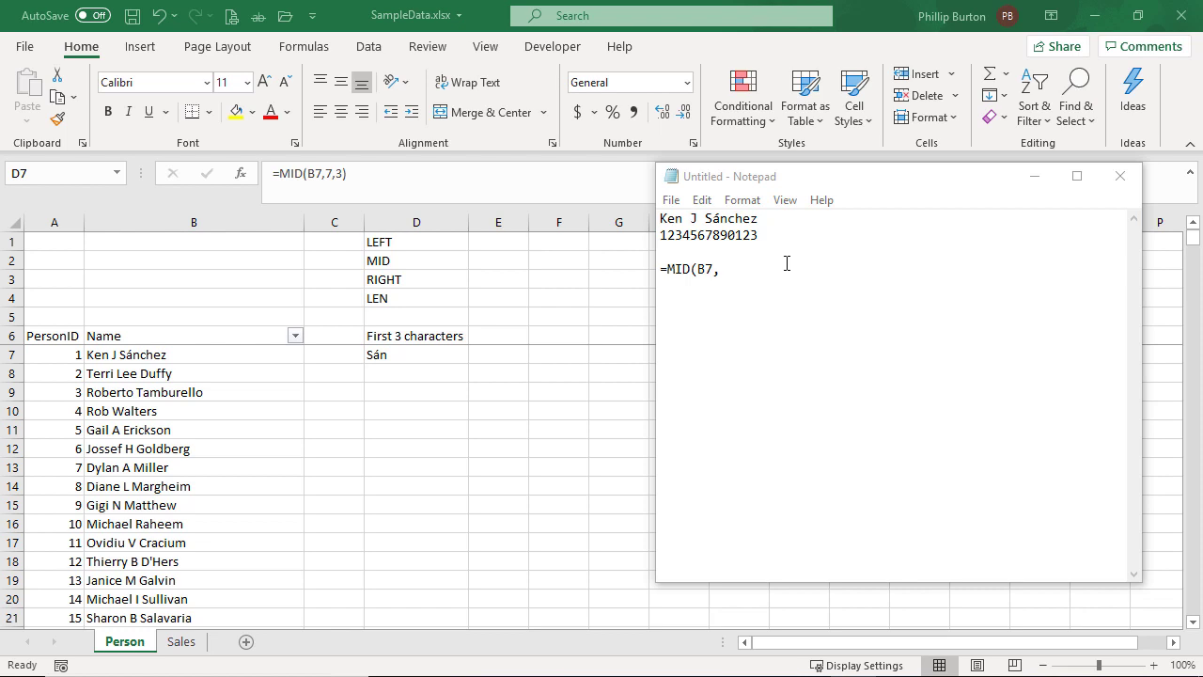
pyautogui.click(746, 272)
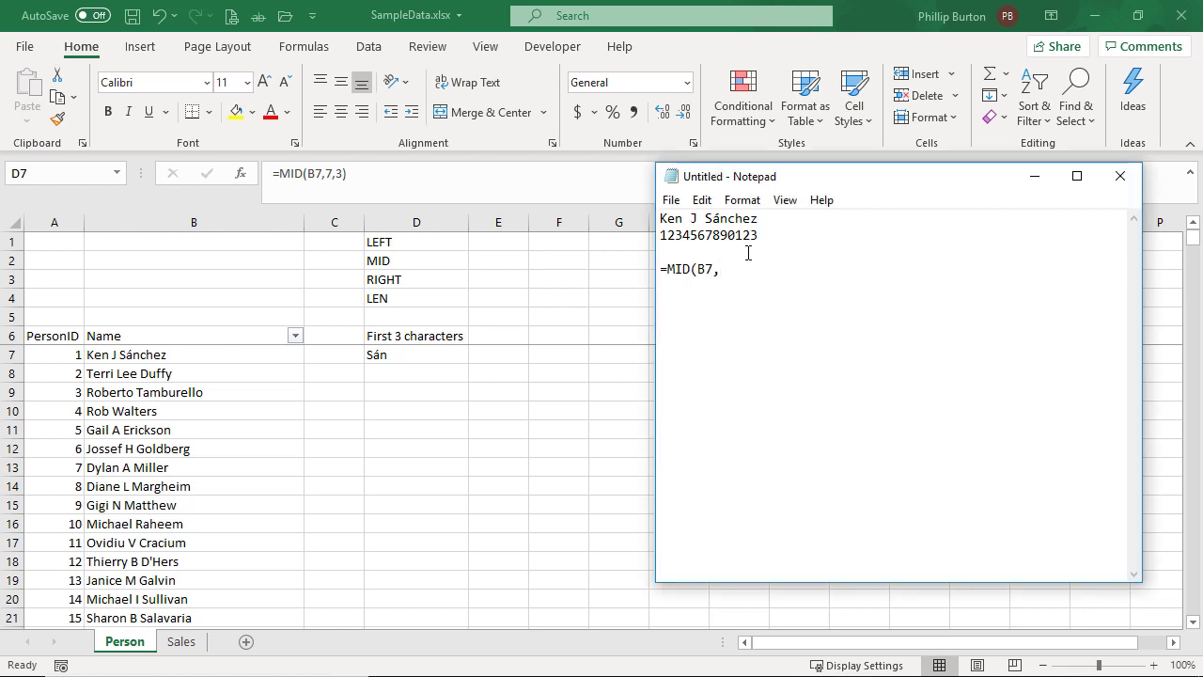
# Step: Try start_num as the second MID argument, replace it with 4+1, and remove that expression
pyautogui.write('start_num')
pyautogui.moveTo(660, 235); pyautogui.dragTo(699, 235)
pyautogui.doubleClick(726, 271)
pyautogui.write('4+1')
pyautogui.press('BackSpace')
pyautogui.press('BackSpace')
pyautogui.press('BackSpace')
# Step: Set the start position to 5 and add a length placeholder, giving =MID(B7,5,length)
pyautogui.write('5')
pyautogui.press('BackSpace')
pyautogui.write('1')
pyautogui.press('BackSpace')
pyautogui.write('2')
pyautogui.press('BackSpace')
pyautogui.write('5,length)')
# Step: Replace the length placeholder with 9 in the drafted formula, giving =MID(B7,5,9)
pyautogui.press('BackSpace')
pyautogui.press('BackSpace')
pyautogui.press('BackSpace')
pyautogui.press('BackSpace')
pyautogui.press('BackSpace')
pyautogui.press('BackSpace')
pyautogui.moveTo(697, 235); pyautogui.dragTo(759, 236)
pyautogui.click(725, 235)
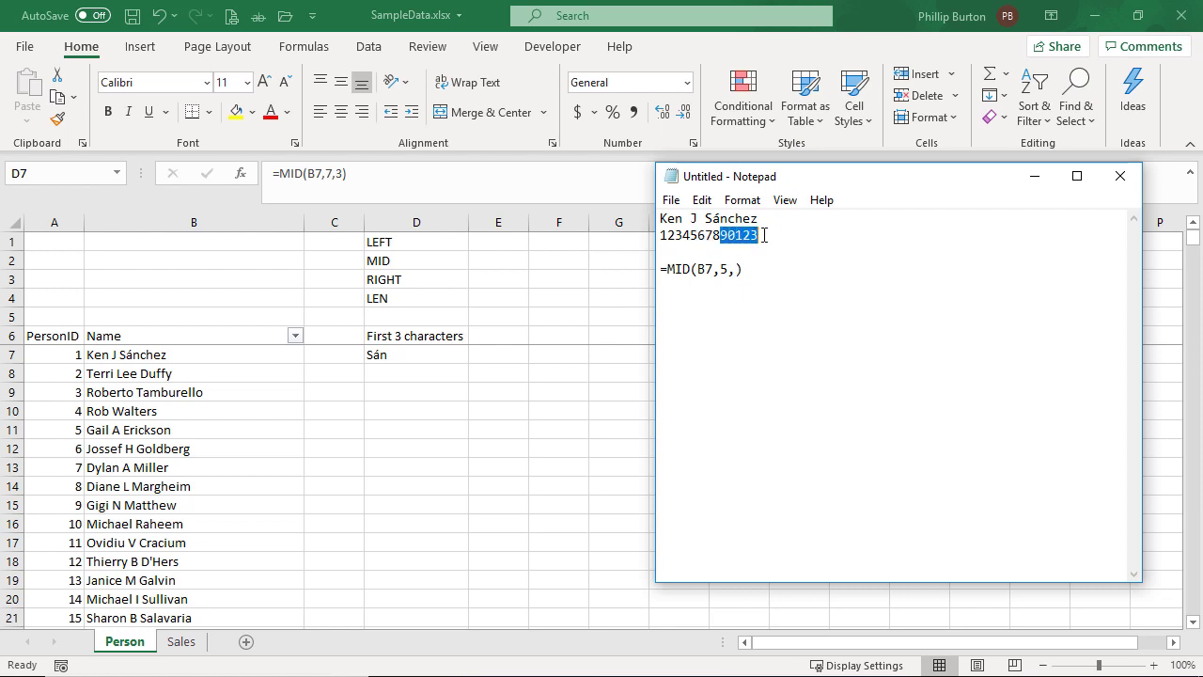
pyautogui.click(736, 270)
pyautogui.write('9')
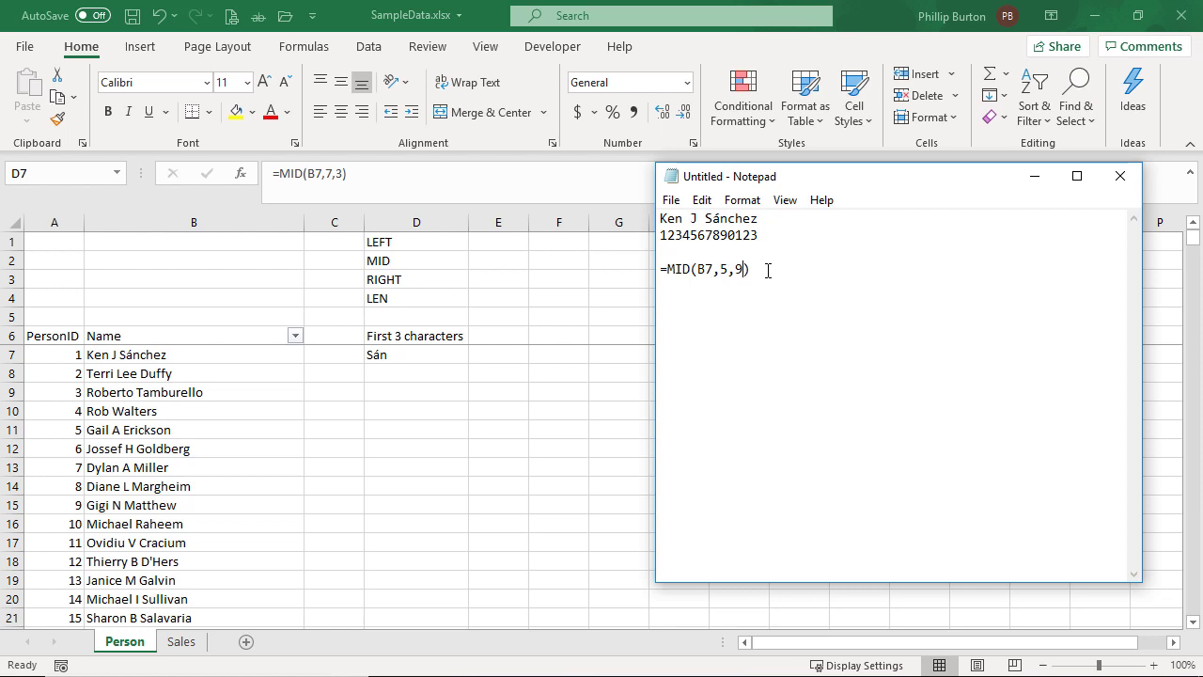
# Step: Copy the drafted formula =MID(B7,5,9) from Notepad and paste it into cell D7 in Excel, replacing the existing formula
pyautogui.moveTo(767, 270); pyautogui.dragTo(661, 270)
pyautogui.hotkey('ctrl', 'c')
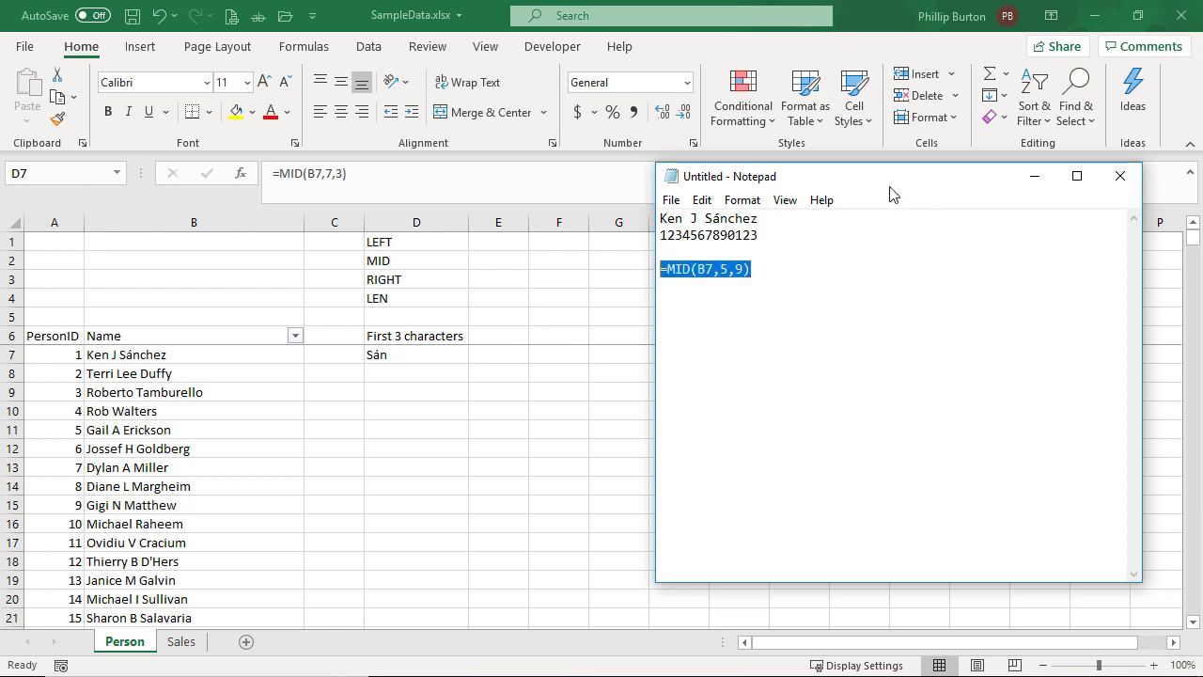
pyautogui.moveTo(875, 178); pyautogui.dragTo(0, 315)
pyautogui.click(410, 347)
pyautogui.moveTo(366, 196); pyautogui.dragTo(181, 161)
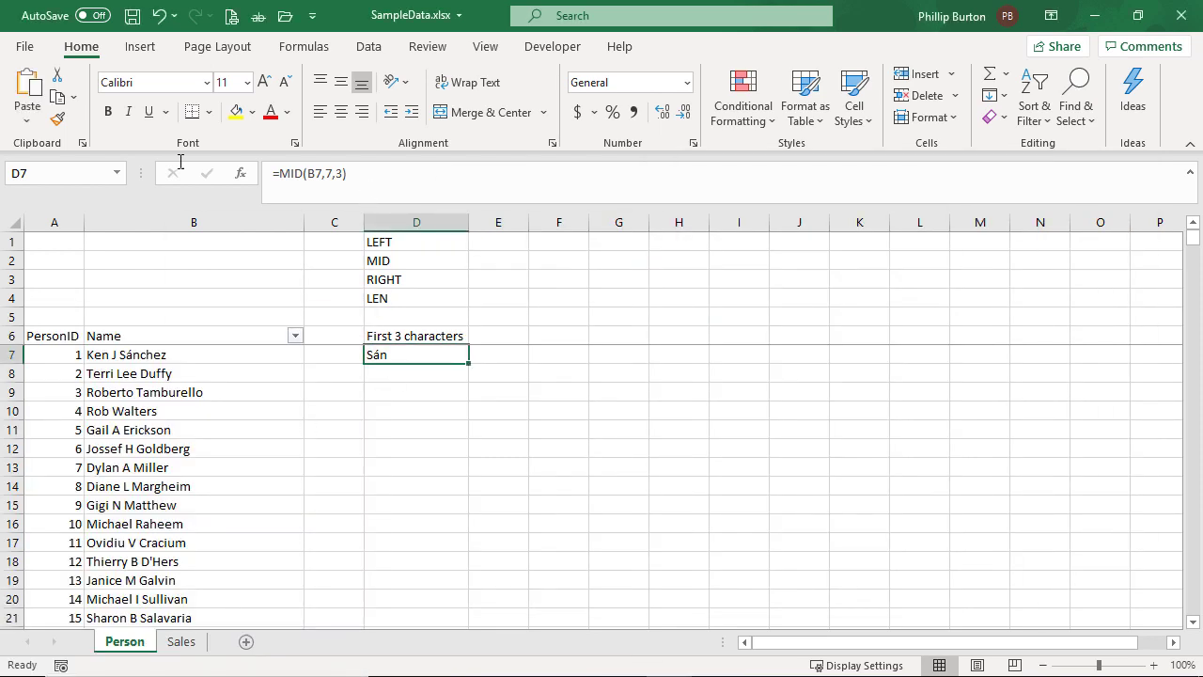
pyautogui.hotkey('ctrl', 'v')
pyautogui.press('Return')
pyautogui.press('Up')
pyautogui.hotkey('alt', 'Tab')
# Step: Copy the MID formula from D7 into D8
pyautogui.click(422, 355)
pyautogui.hotkey('ctrl', 'c')
pyautogui.click(418, 373)
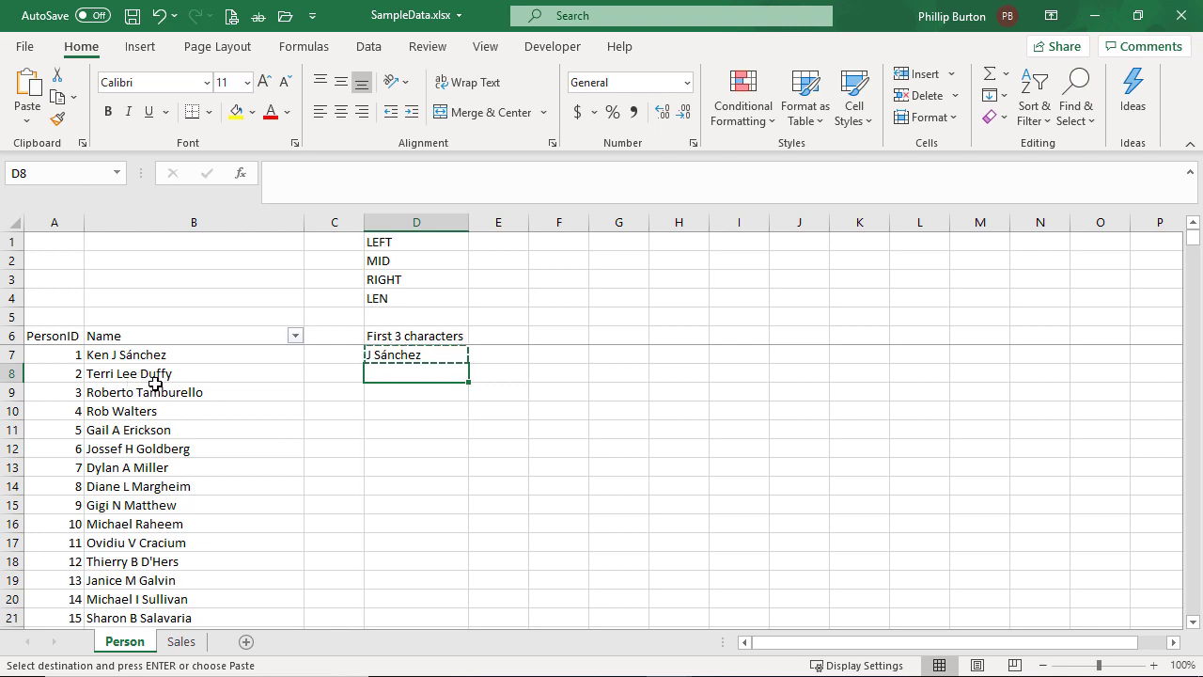
pyautogui.click(415, 349)
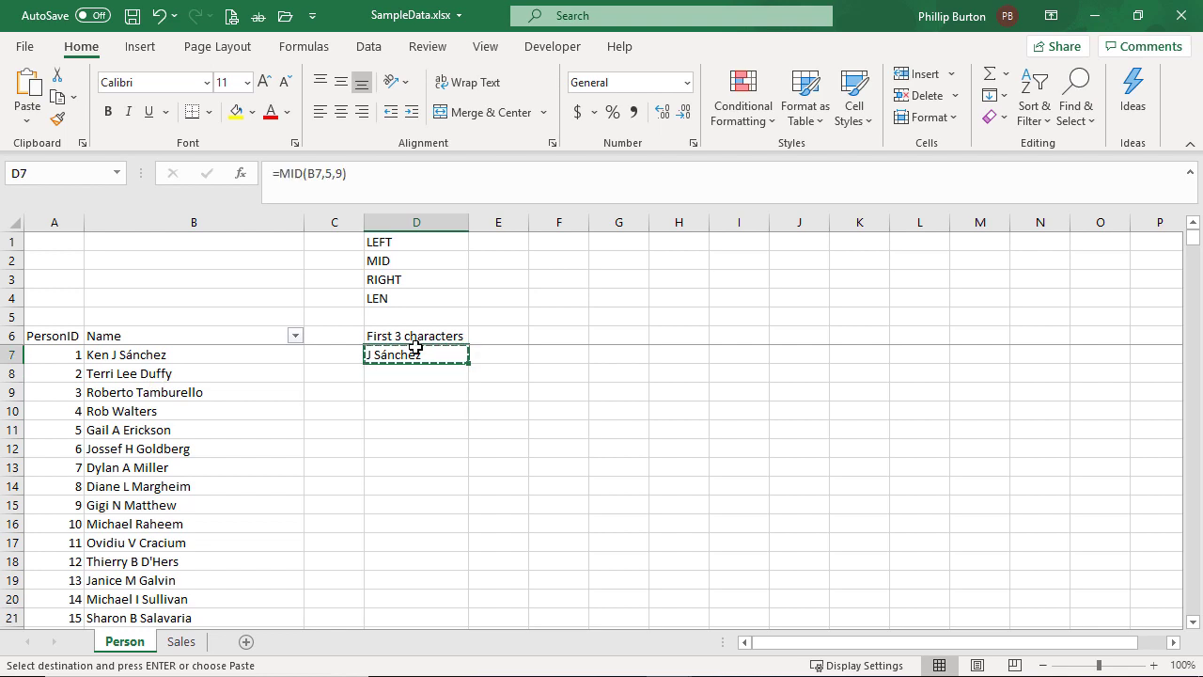
pyautogui.click(421, 373)
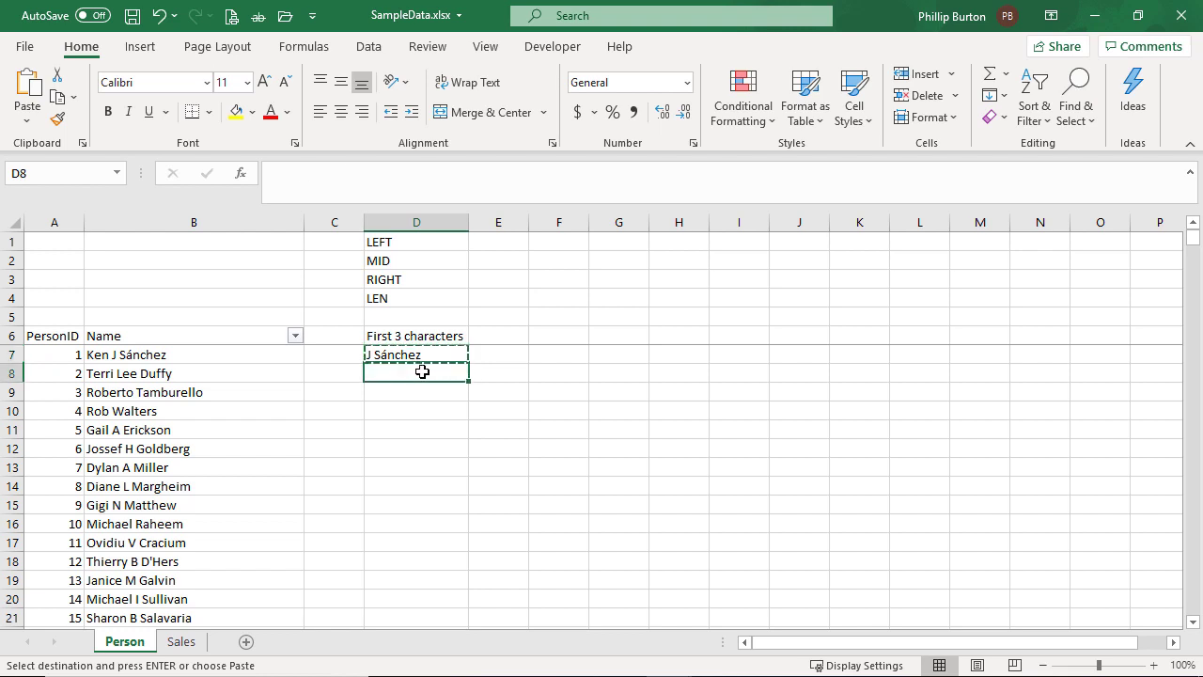
pyautogui.hotkey('ctrl', 'v')
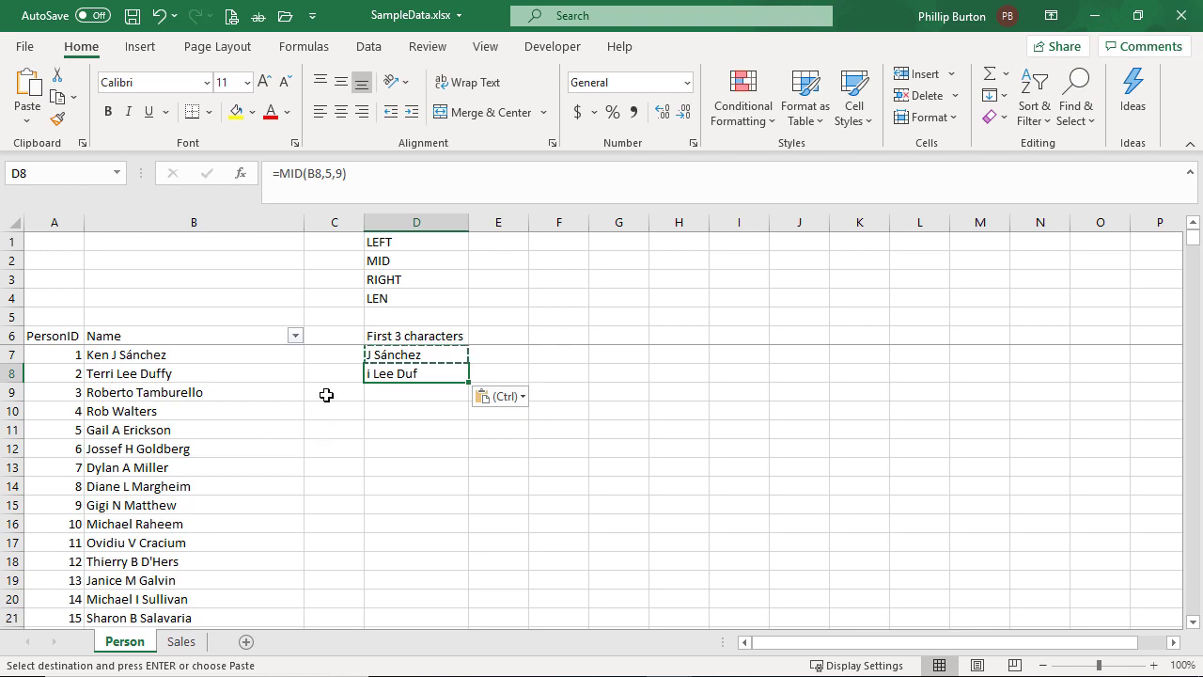
# Step: Set the number of characters in D8's MID formula to 11
pyautogui.click(344, 173)
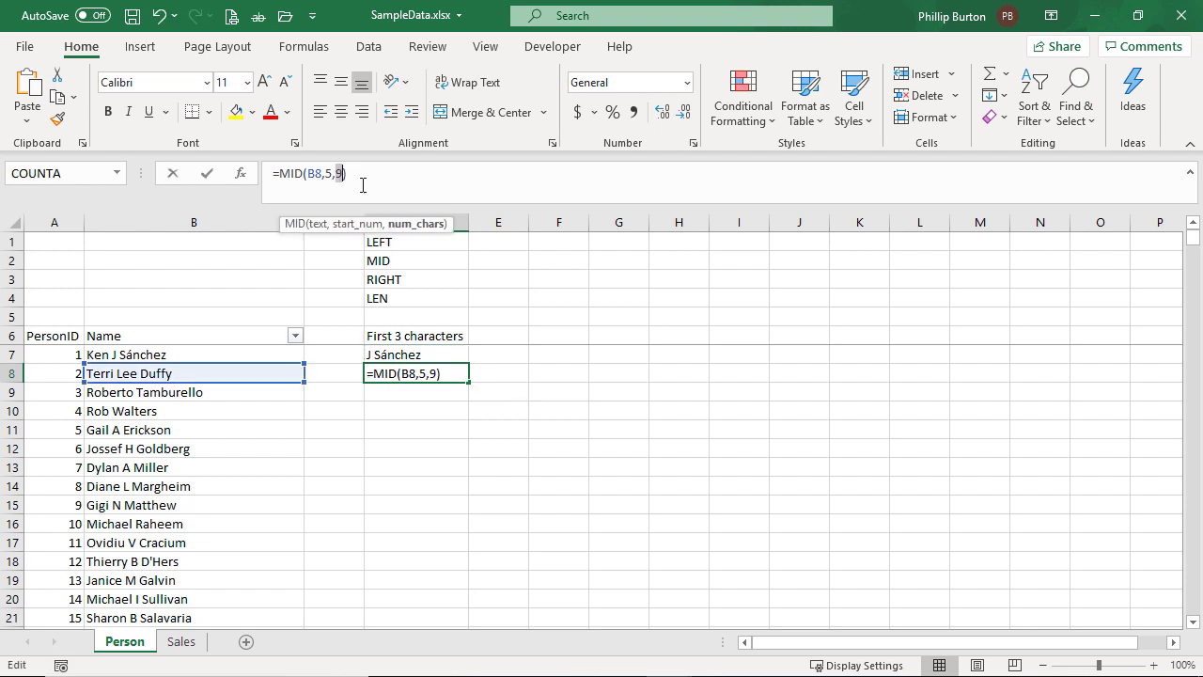
pyautogui.press('BackSpace')
pyautogui.write('11')
pyautogui.press('Return')
# Step: Copy the D8 formula into D9 and set its number of characters to 14
pyautogui.press('Up')
pyautogui.hotkey('ctrl', 'c')
pyautogui.press('Down')
pyautogui.hotkey('ctrl', 'v')
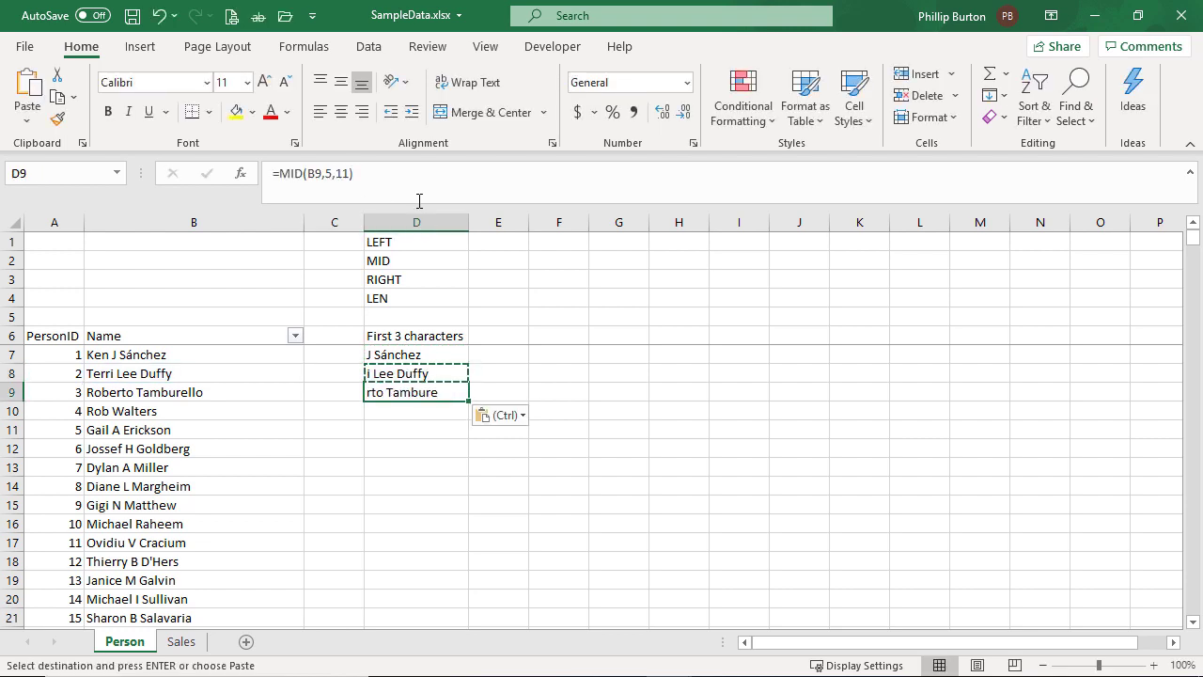
pyautogui.click(377, 177)
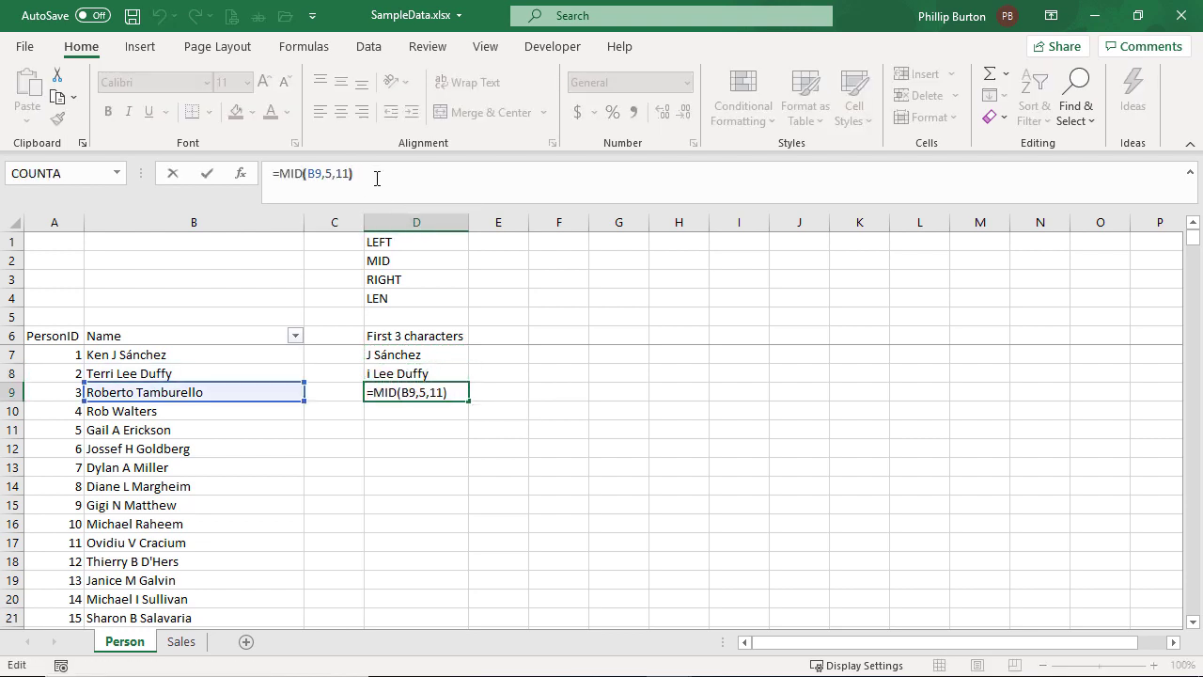
pyautogui.press('Left')
pyautogui.write('1')
pyautogui.press('Return')
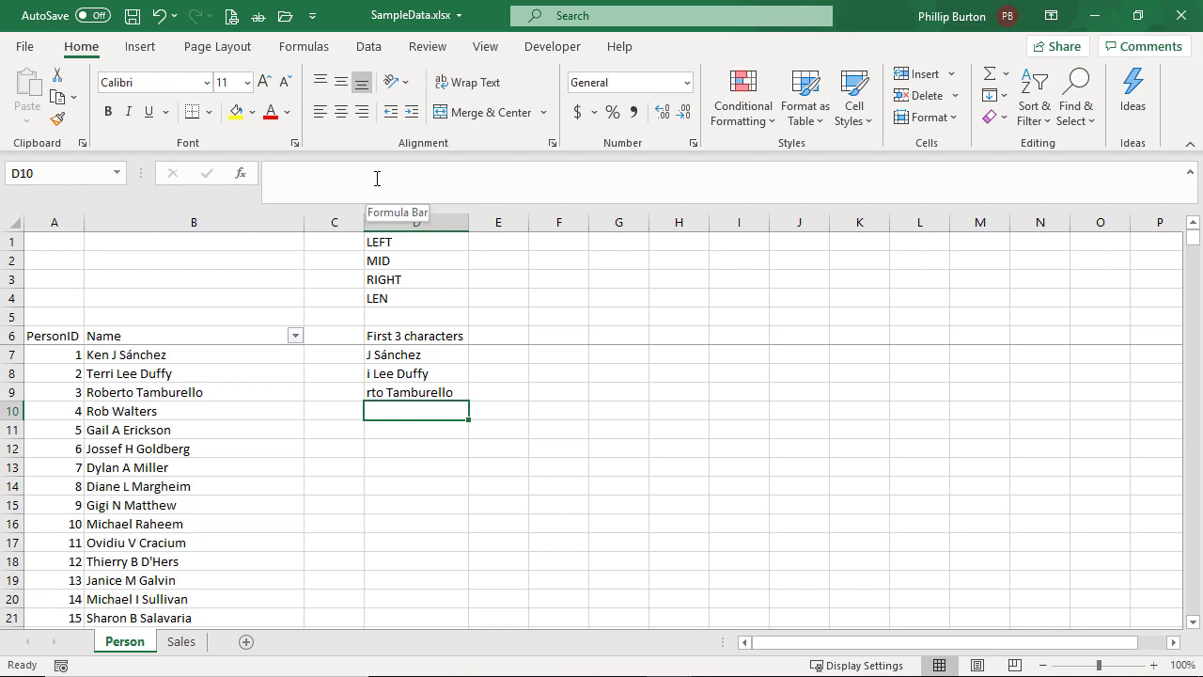
# Step: Replace the column heading in D6 with MID,5,??
pyautogui.press('Up')
pyautogui.press('Up')
pyautogui.press('Up')
pyautogui.press('Up')
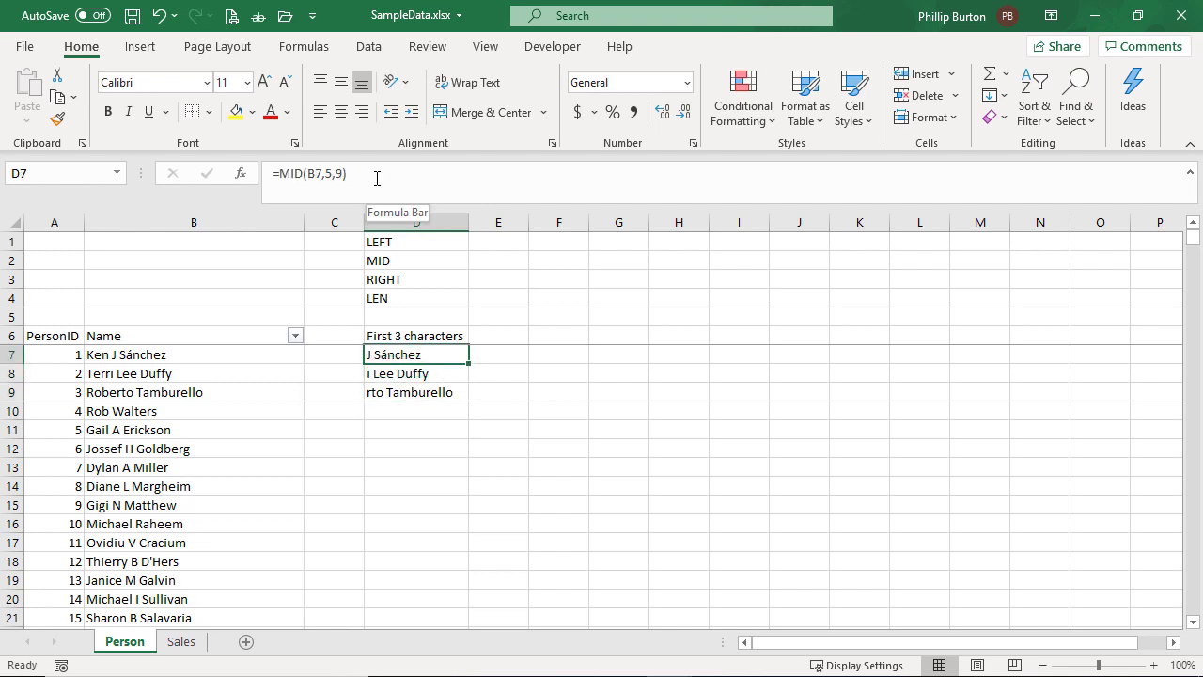
pyautogui.write('MID,5,')
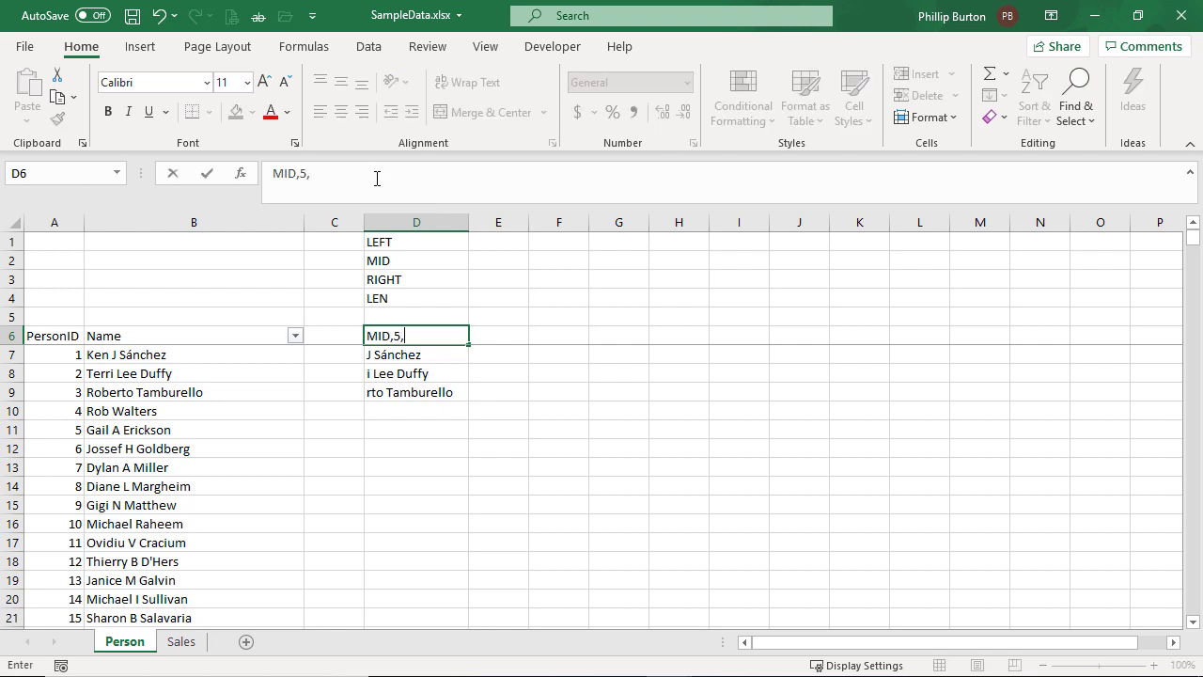
pyautogui.write('??')
pyautogui.press('Return')
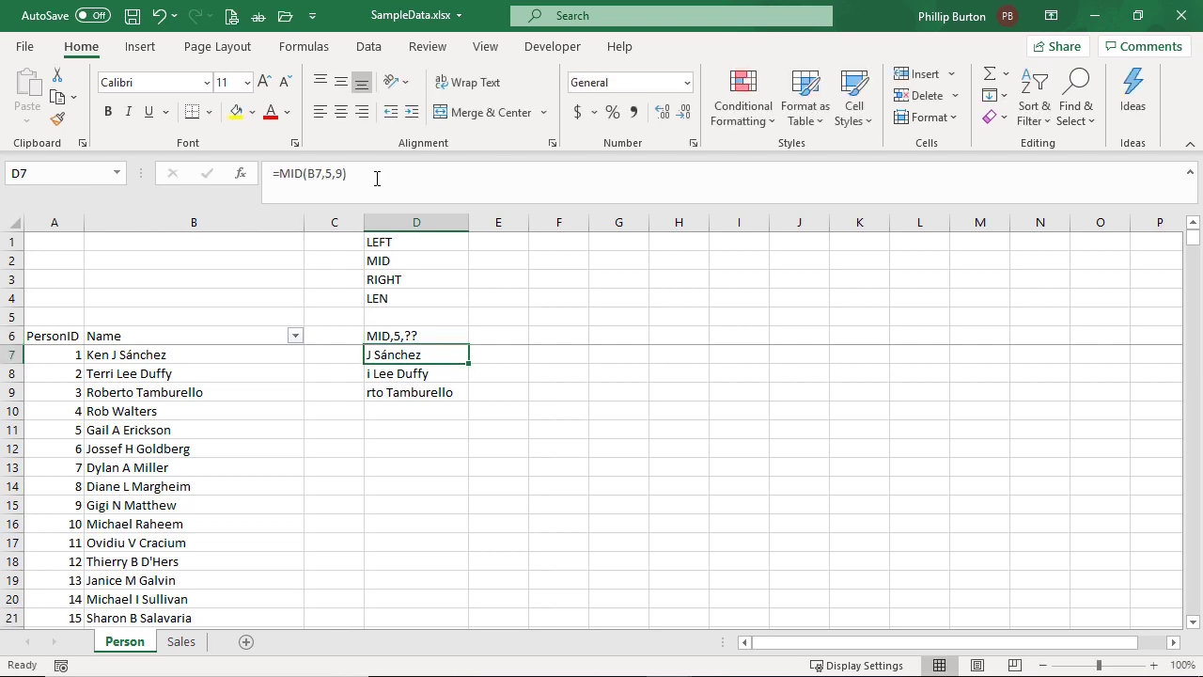
# Step: Switch to Notepad, change the drafted formula's length from 9 to 999, and minimise the Notepad window
pyautogui.hotkey('alt', 'Tab')
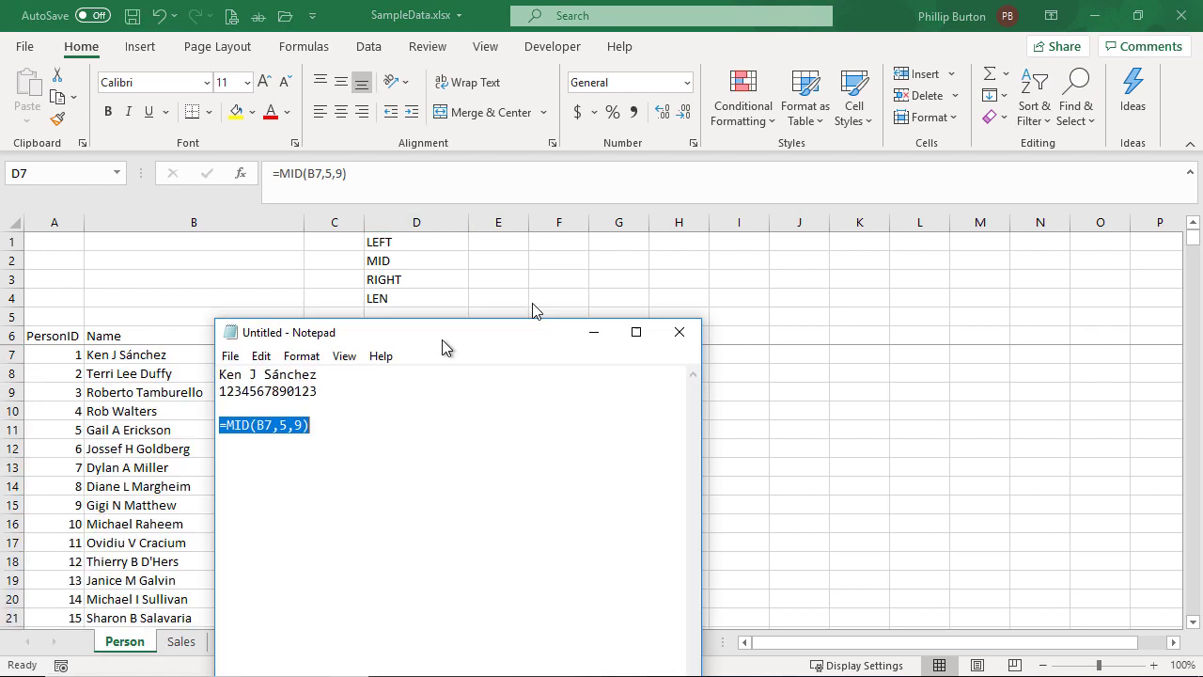
pyautogui.moveTo(443, 325); pyautogui.dragTo(886, 181)
pyautogui.moveTo(728, 273); pyautogui.dragTo(739, 273)
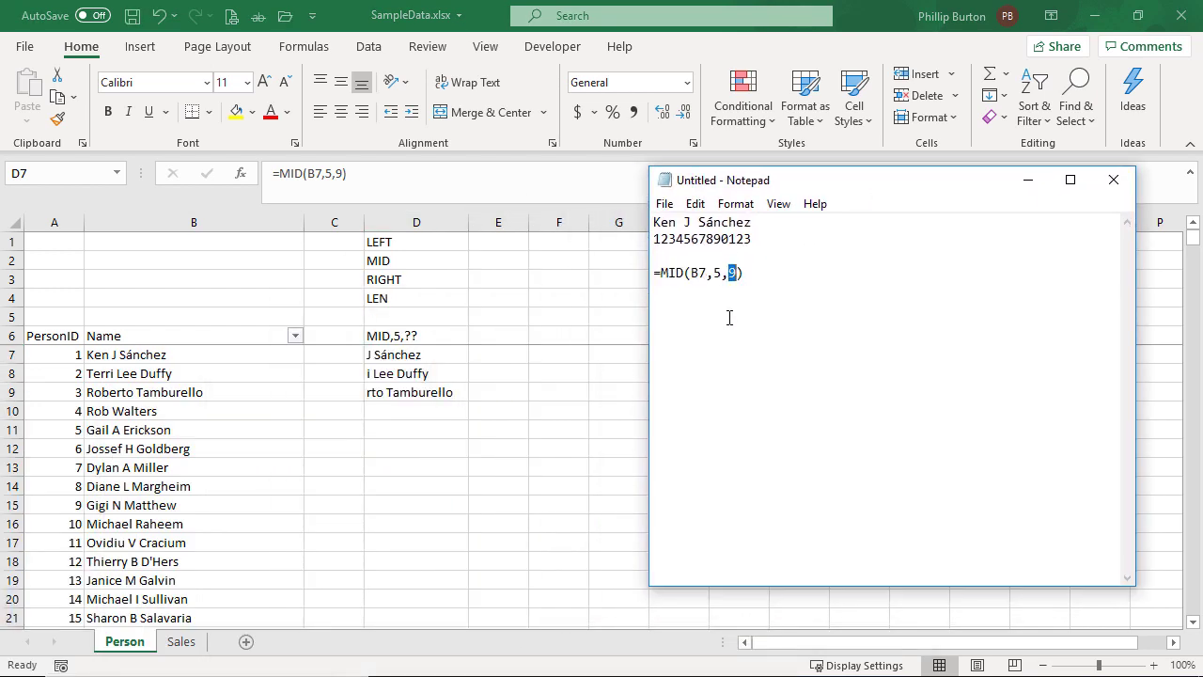
pyautogui.write('999')
pyautogui.click(1028, 181)
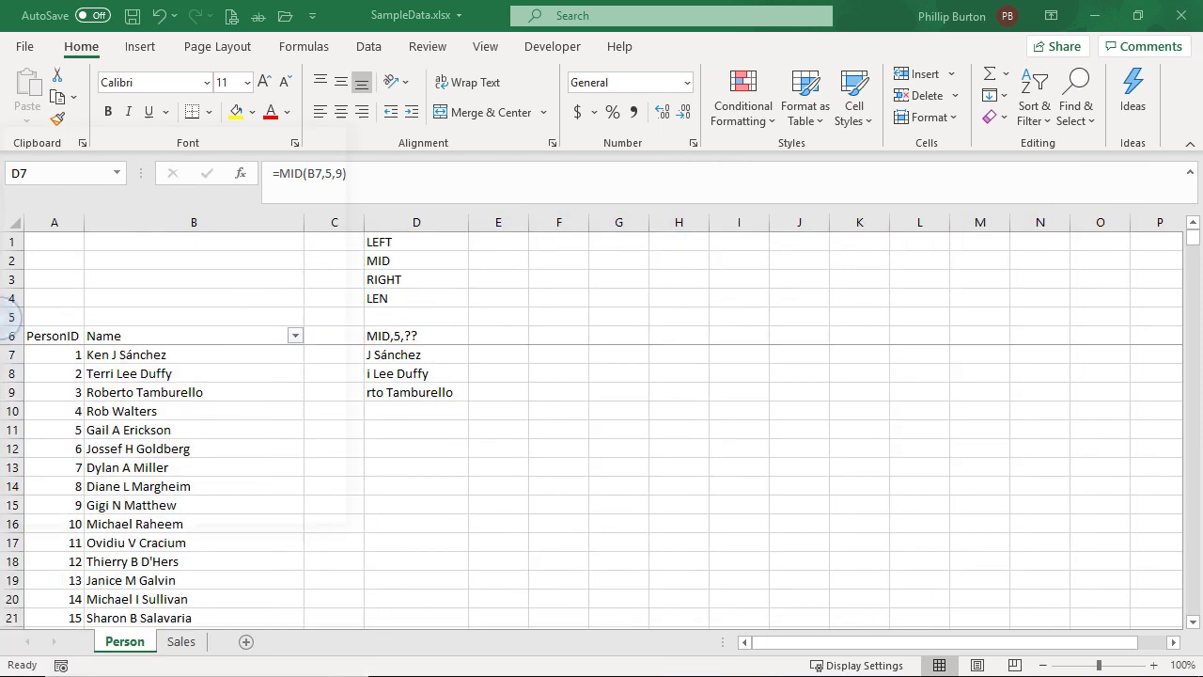
# Step: Try a length of 999 in D7's MID formula, copy it down through D11, and check the copied formulas
pyautogui.click(344, 173)
pyautogui.write('99')
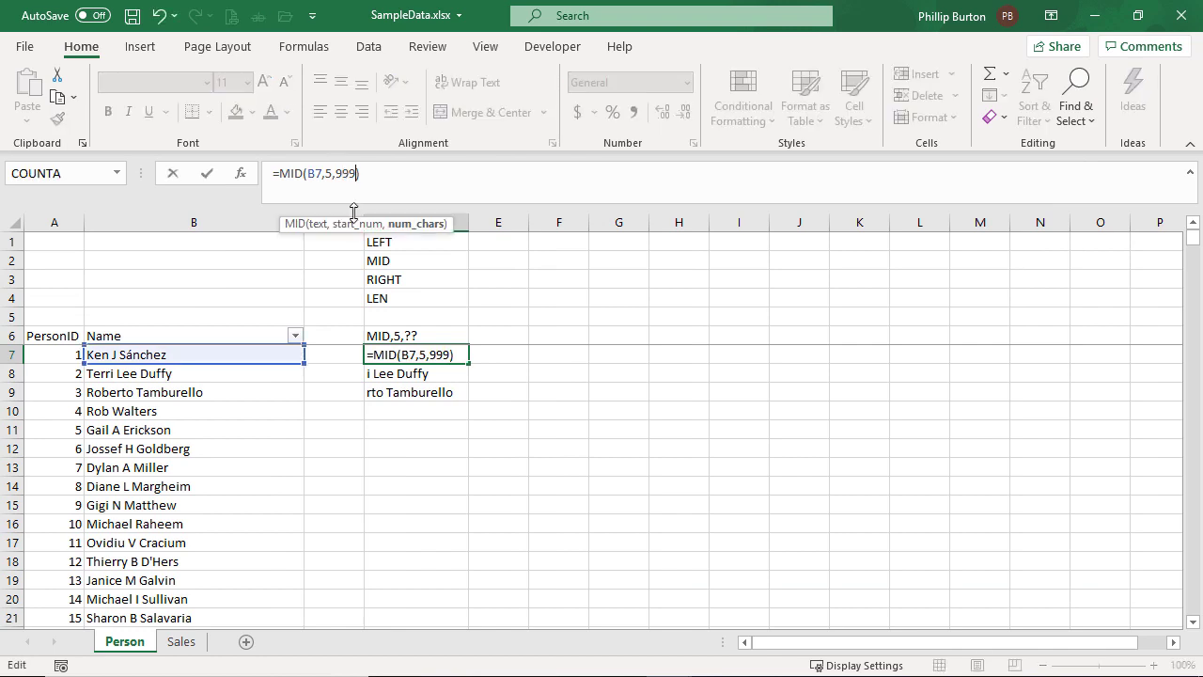
pyautogui.hotkey('ctrl', 'Return')
pyautogui.hotkey('ctrl', 'c')
pyautogui.hotkey('shift', 'Down')
pyautogui.hotkey('shift', 'Down')
pyautogui.hotkey('shift', 'Down')
pyautogui.hotkey('shift', 'Down')
pyautogui.hotkey('ctrl', 'v')
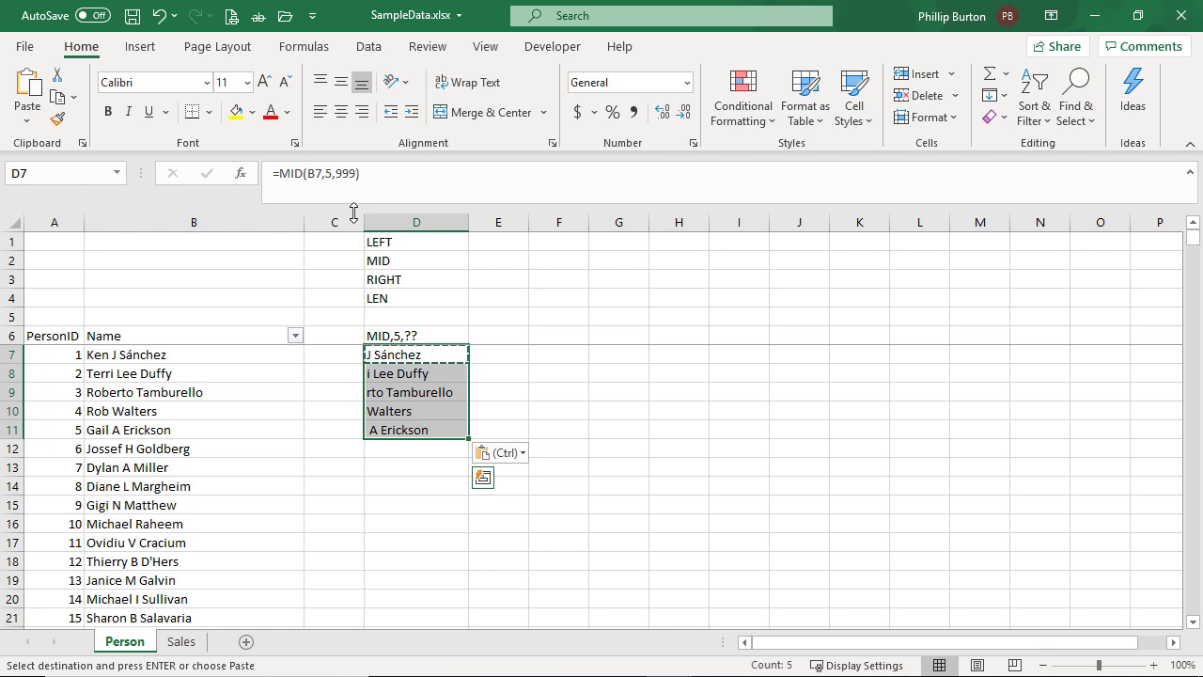
pyautogui.click(420, 375)
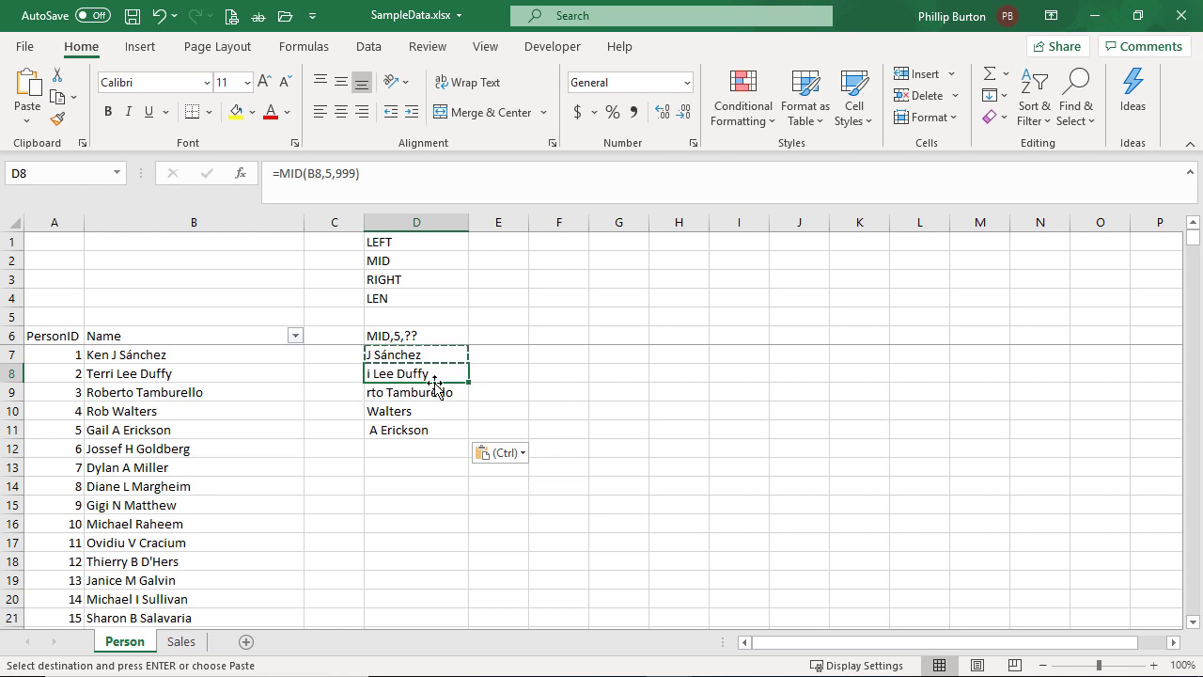
pyautogui.click(431, 429)
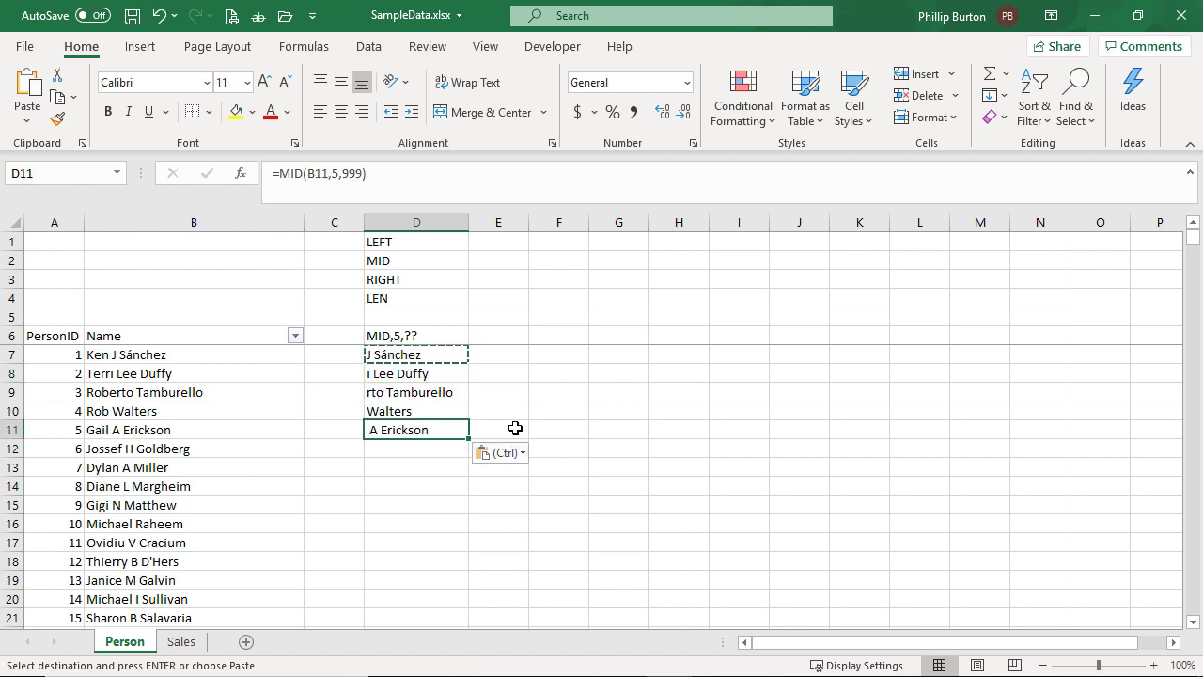
# Step: Undo the copied formulas in D7:D11 and the 999 length in D7
pyautogui.hotkey('ctrl', 'z')
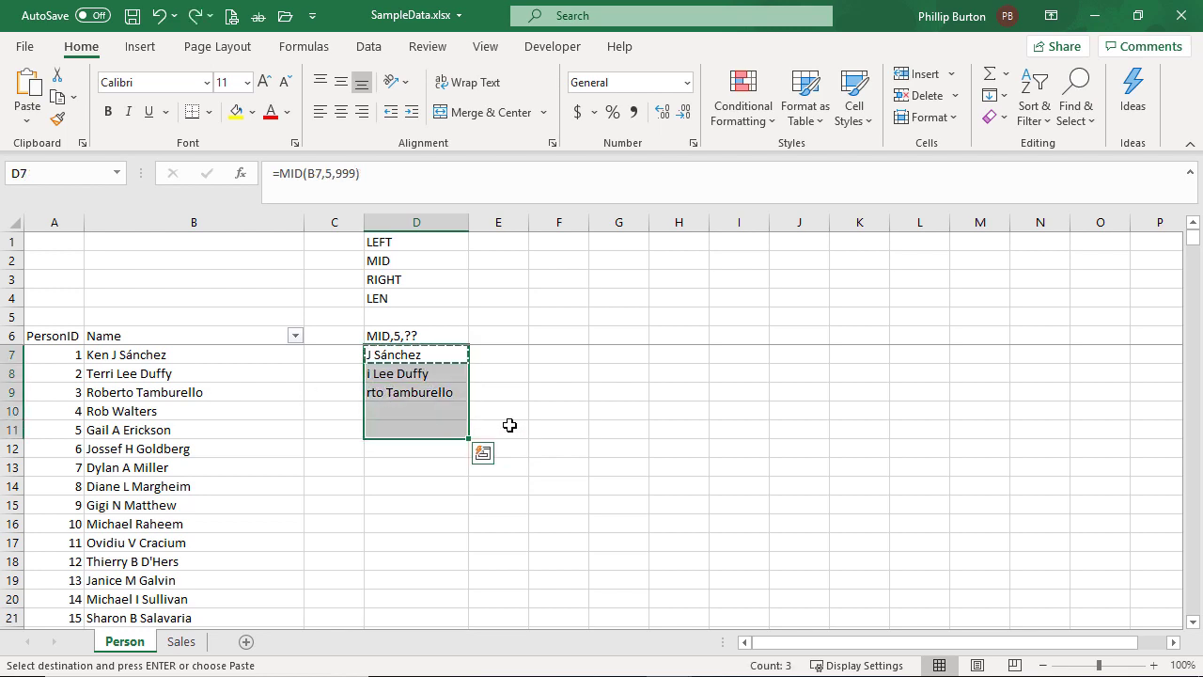
pyautogui.hotkey('ctrl', 'q')
pyautogui.click(437, 390)
pyautogui.hotkey('ctrl', 'z')
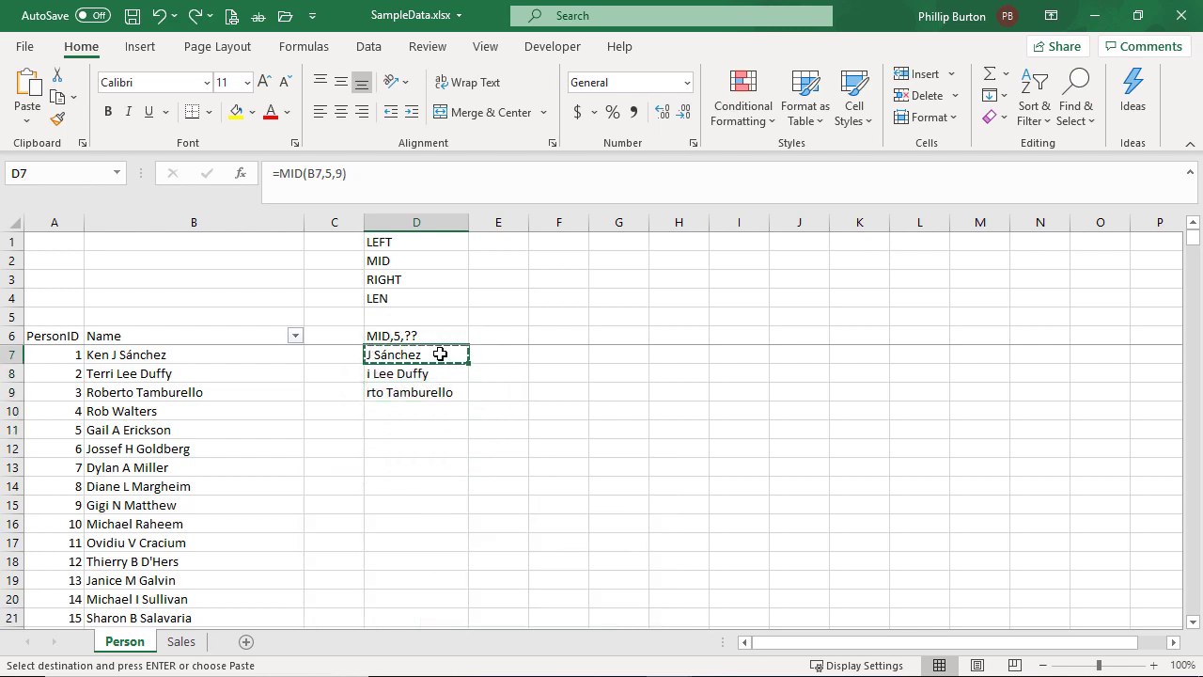
# Step: Enter each MID formula's character count beside it: 9 in E7, 11 in E8 and 14 in E9
pyautogui.doubleClick(342, 173)
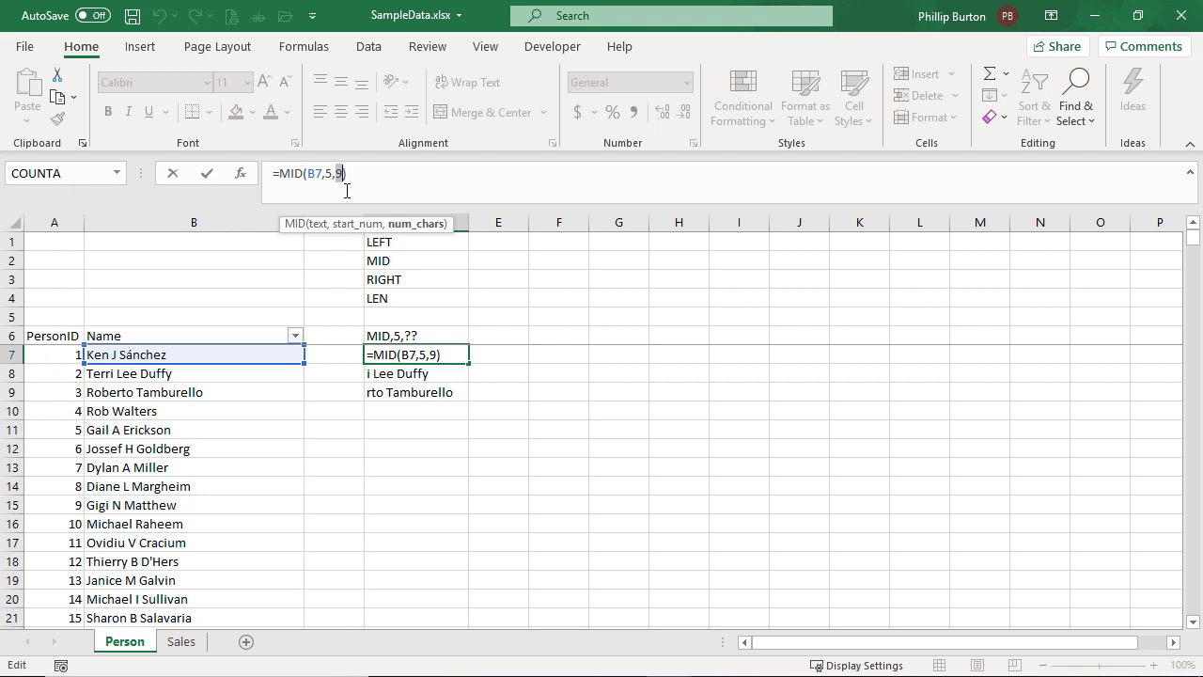
pyautogui.click(510, 356)
pyautogui.write('9')
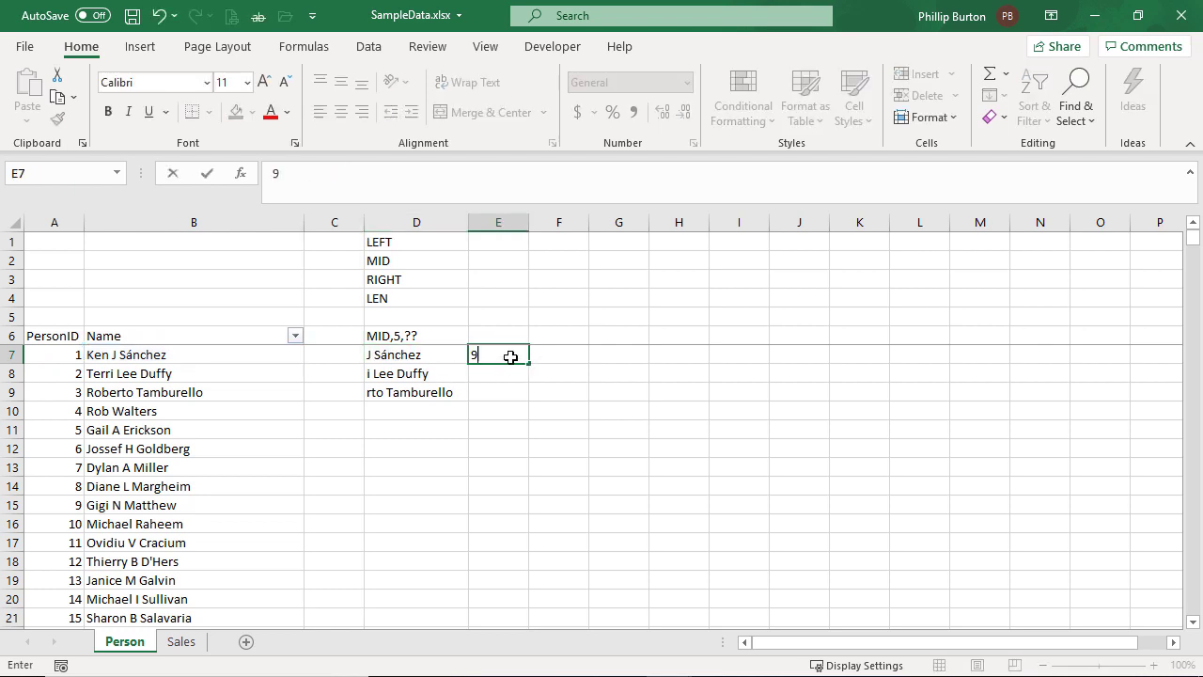
pyautogui.press('Return')
pyautogui.press('Left')
pyautogui.press('Right')
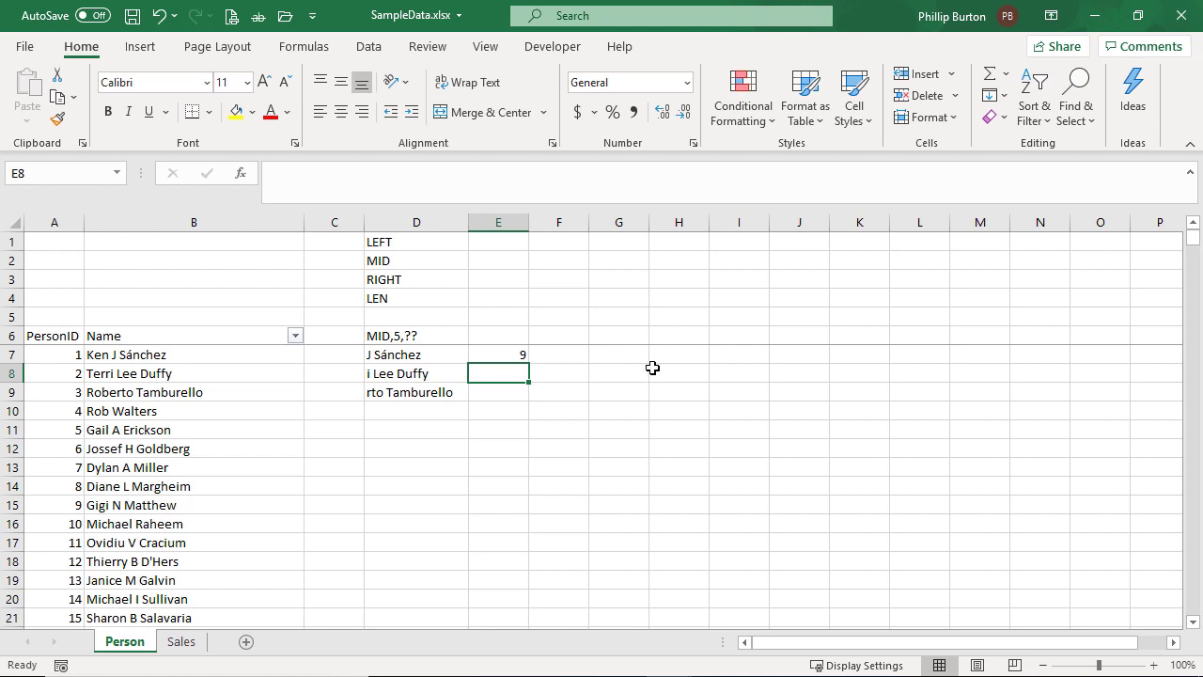
pyautogui.write('11')
pyautogui.press('Return')
pyautogui.press('Left')
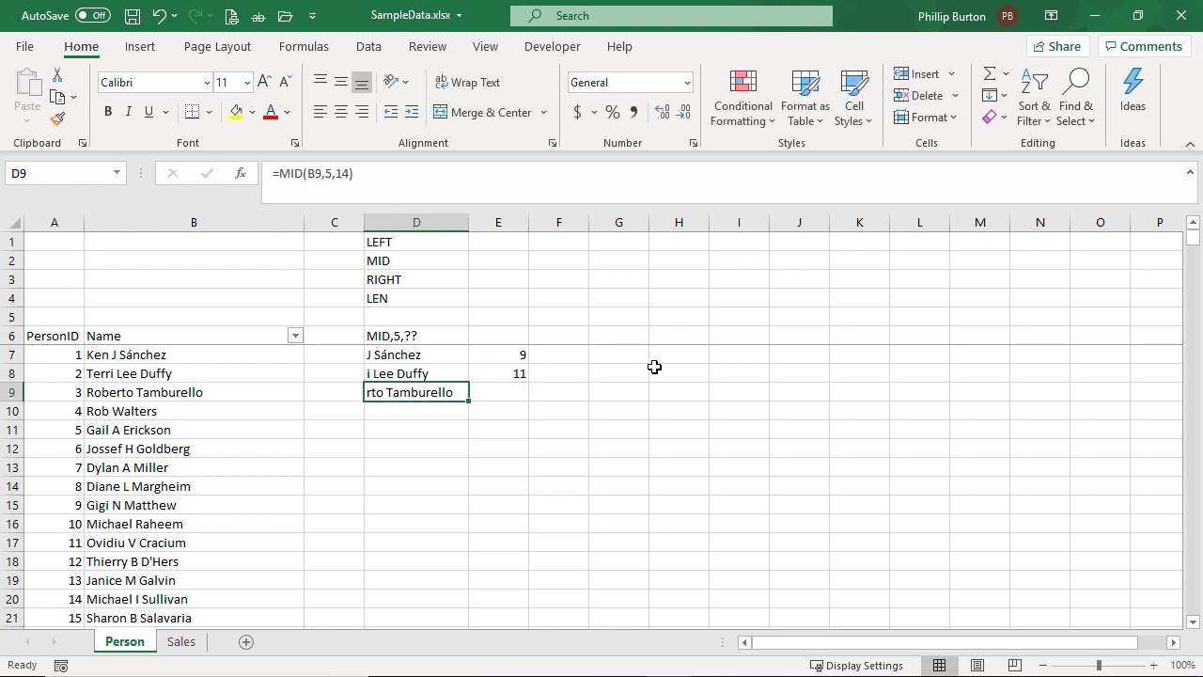
pyautogui.press('Right')
pyautogui.write('14')
pyautogui.press('Right')
# Step: Enter the formula =LEN(B7) in F7 to count the characters of the full name
pyautogui.press('Up')
pyautogui.press('Up')
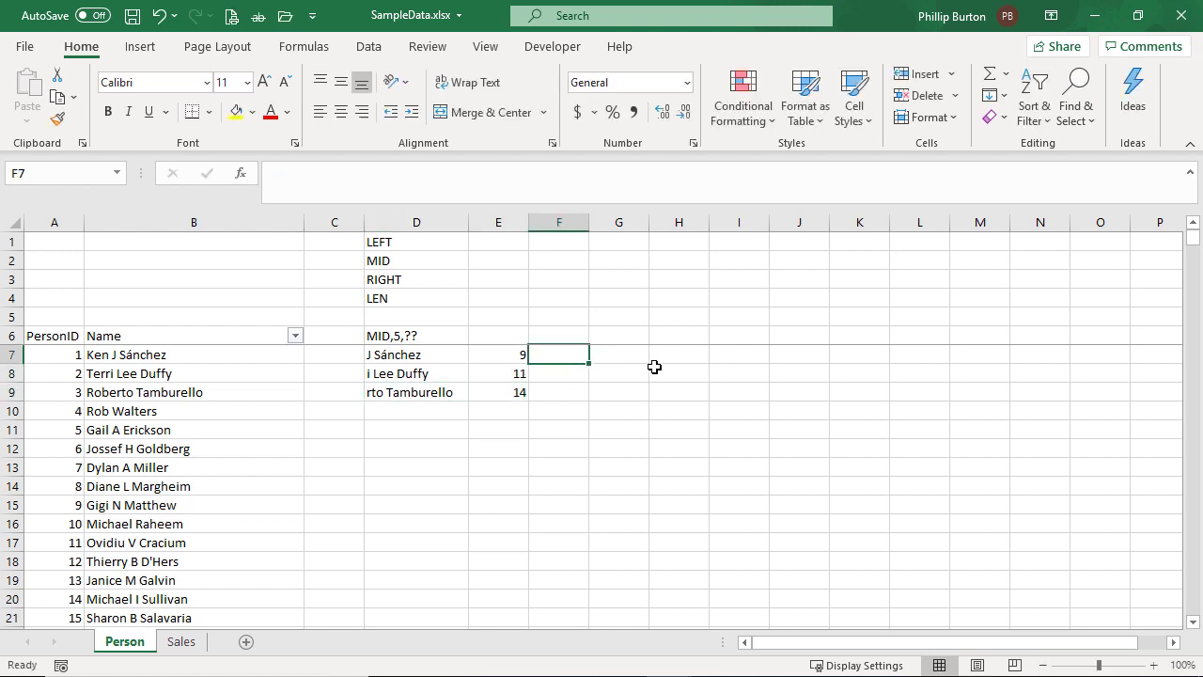
pyautogui.write('=len(')
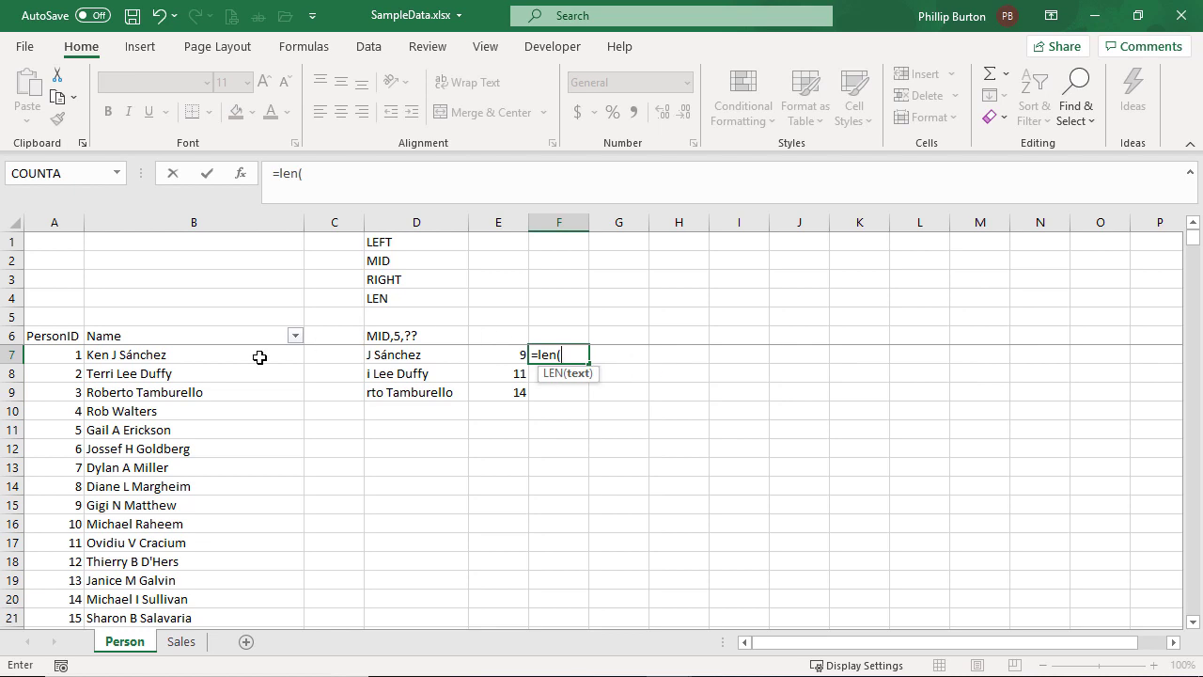
pyautogui.click(260, 357)
pyautogui.write(')')
pyautogui.hotkey('ctrl', 'Return')
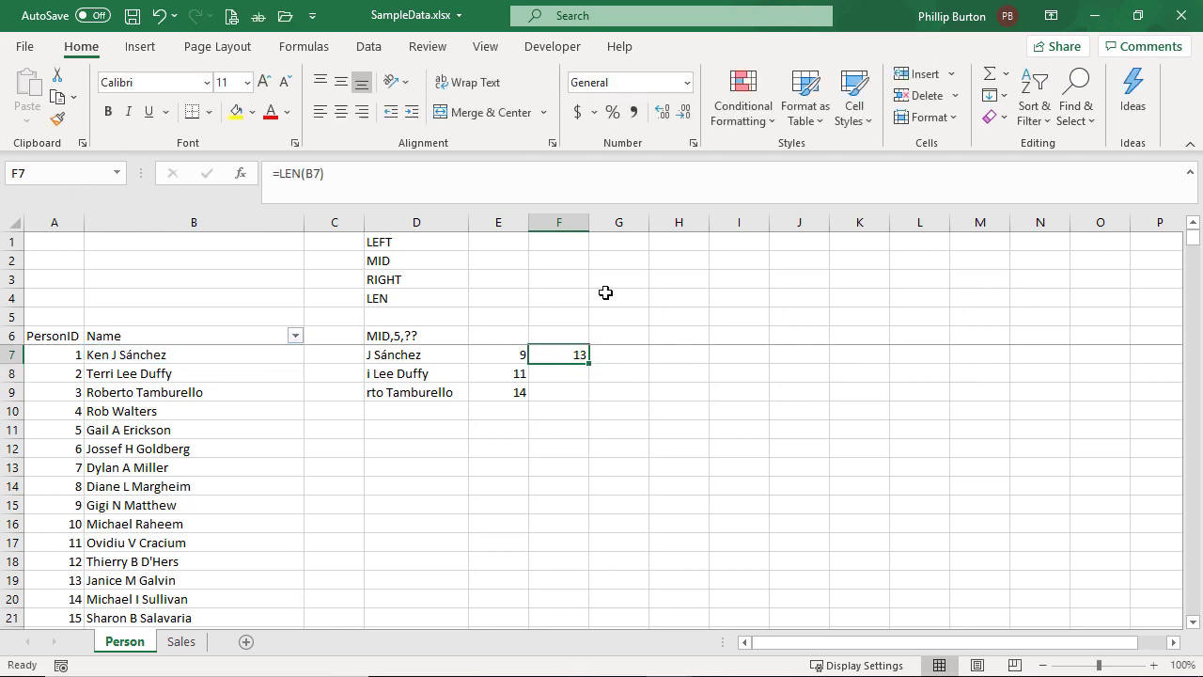
# Step: Copy the LEN formula from F7 into F8 and F9
pyautogui.hotkey('ctrl', 'c')
pyautogui.press('Down')
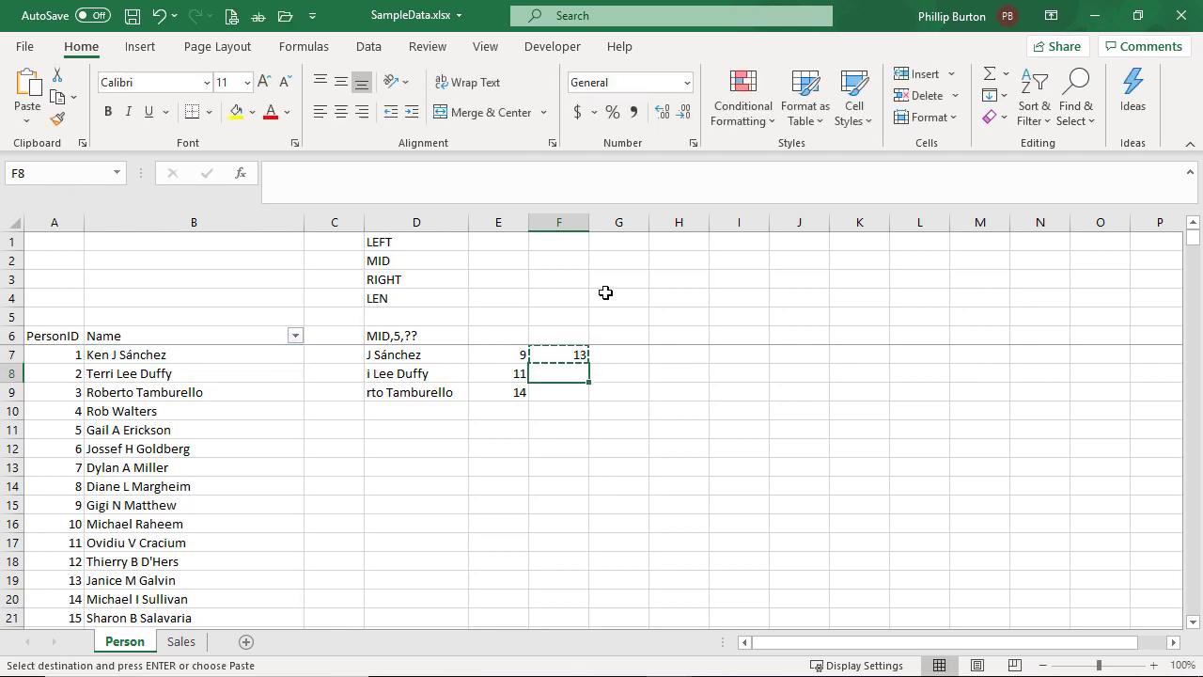
pyautogui.hotkey('ctrl', 'v')
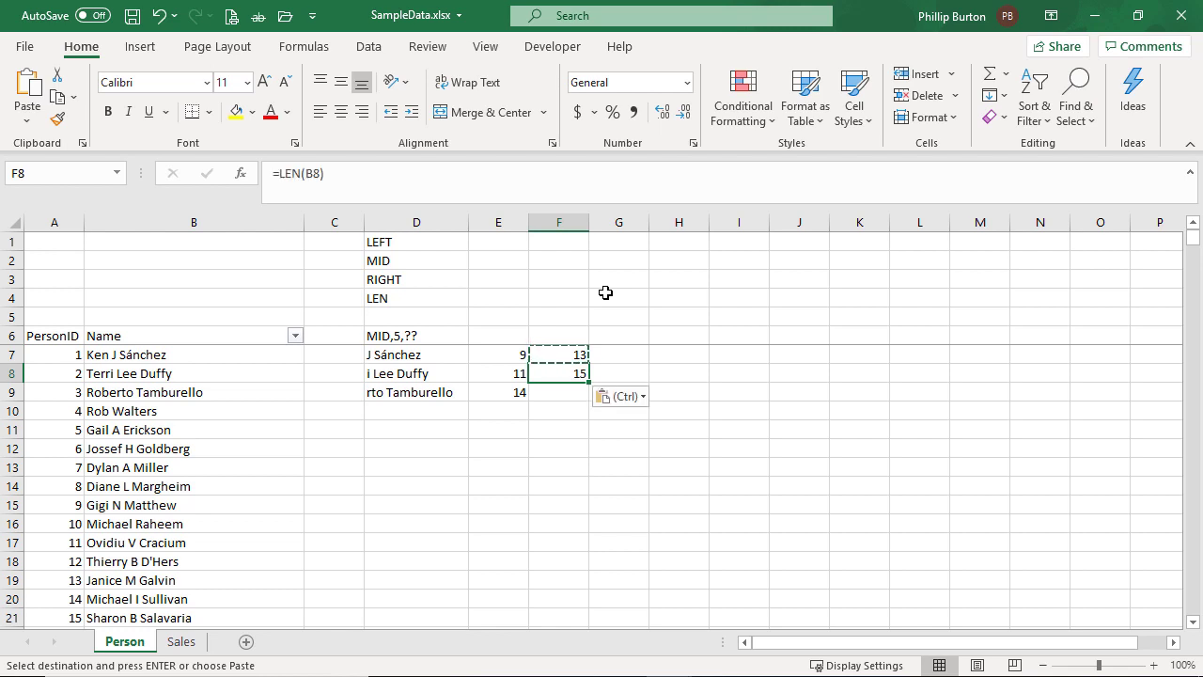
pyautogui.press('Down')
pyautogui.hotkey('ctrl', 'v')
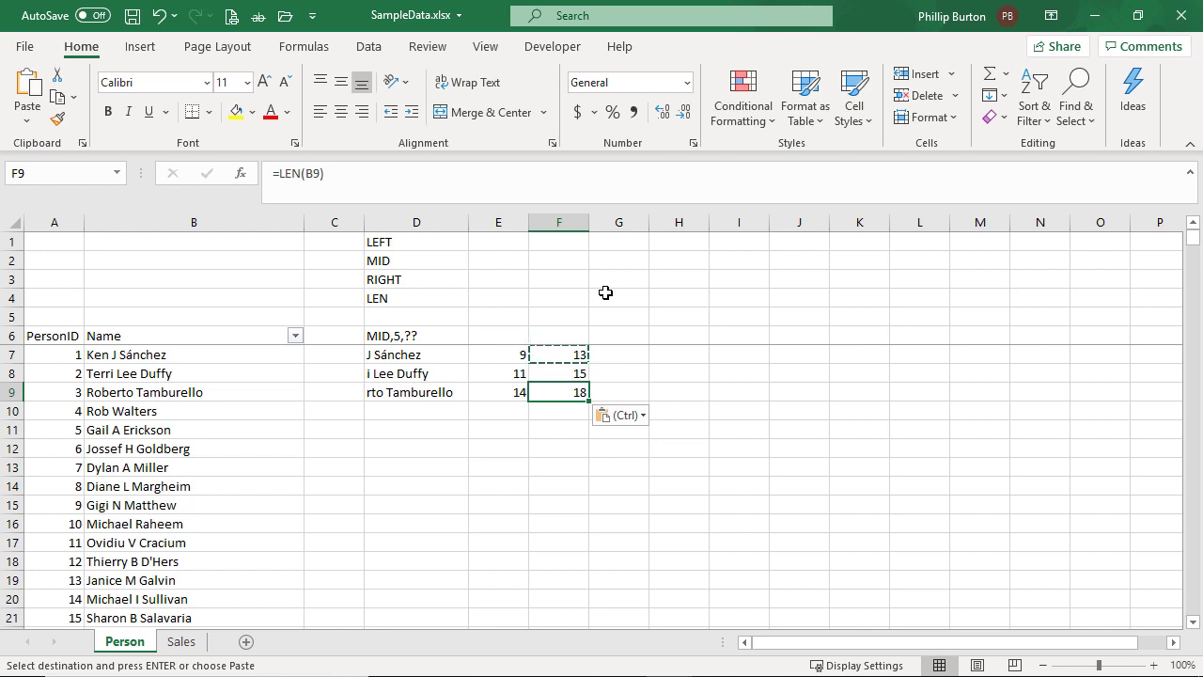
pyautogui.press('Escape')
# Step: Compare the manually entered lengths in E7:E9 with the LEN results in F7:F9
pyautogui.click(516, 354)
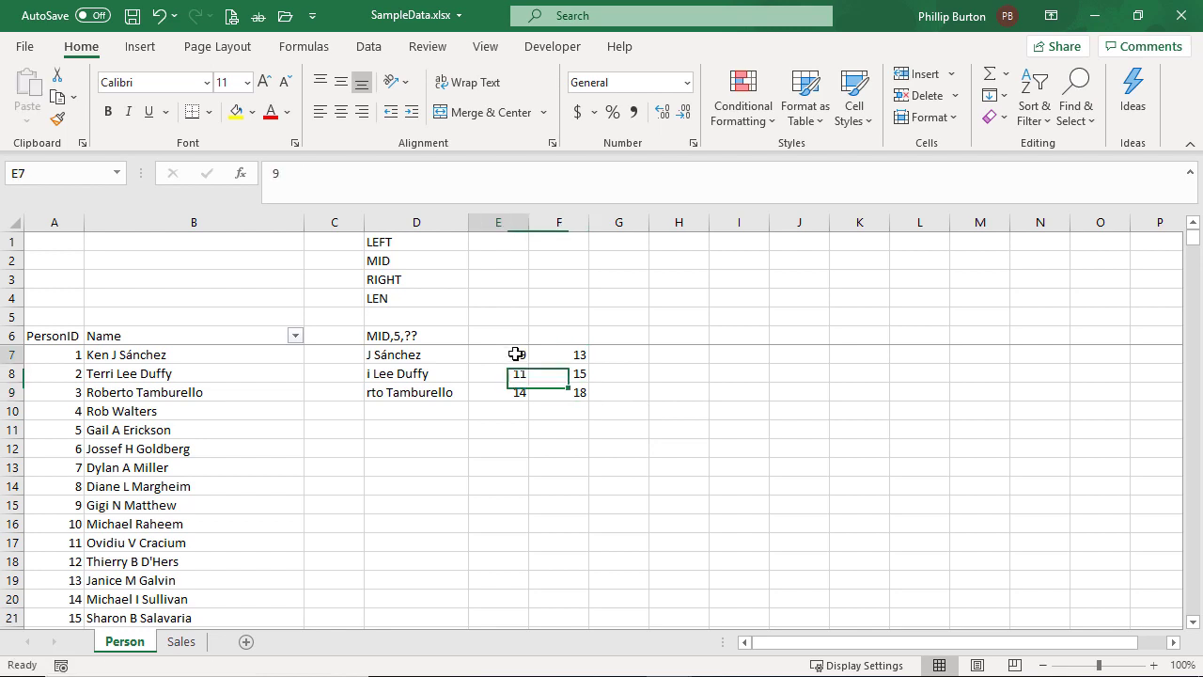
pyautogui.moveTo(516, 354); pyautogui.dragTo(516, 392)
pyautogui.moveTo(579, 357); pyautogui.dragTo(580, 411)
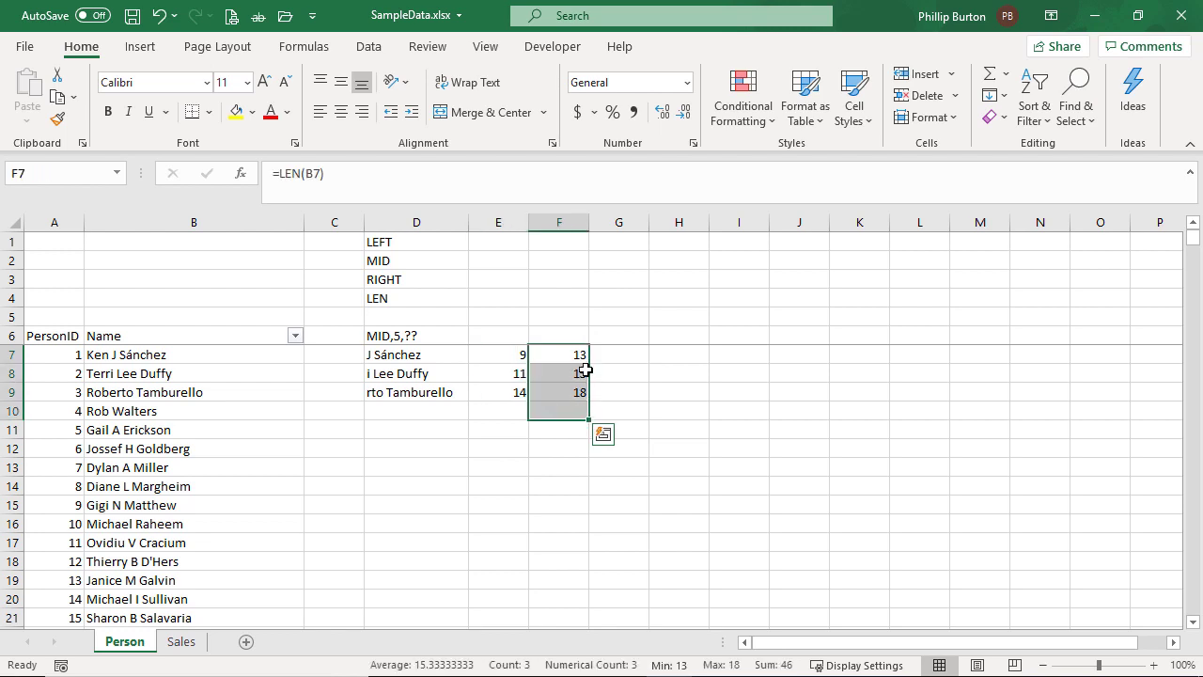
pyautogui.moveTo(575, 358); pyautogui.dragTo(577, 392)
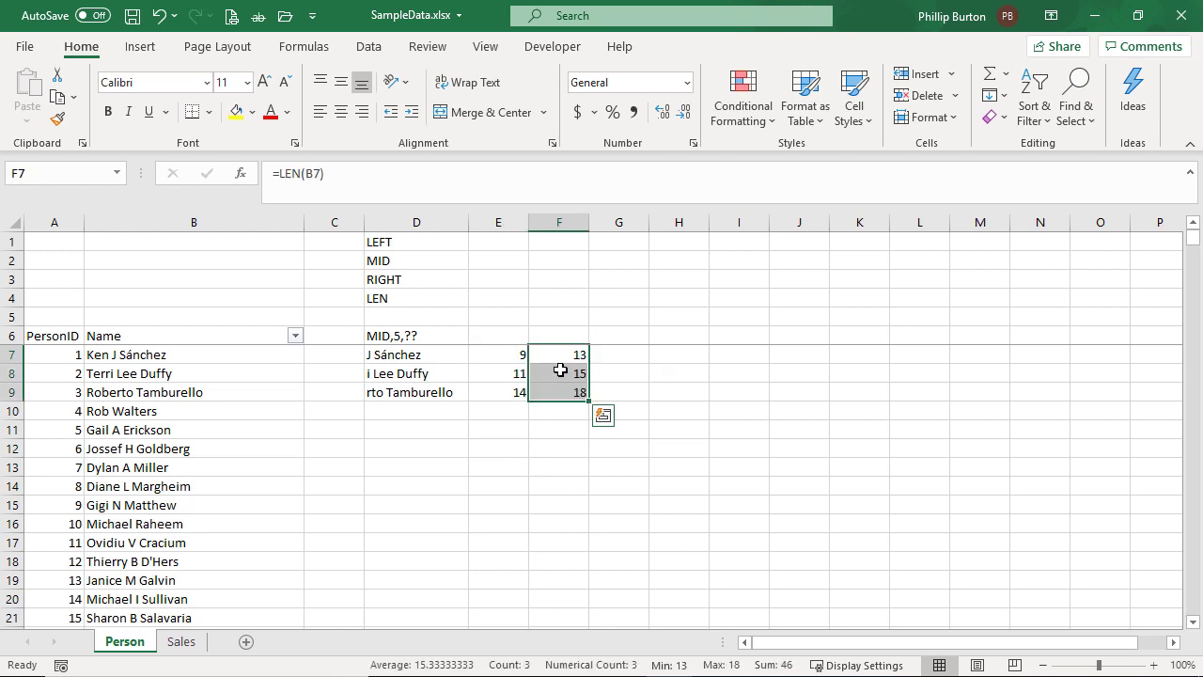
pyautogui.click(569, 352)
pyautogui.click(566, 228)
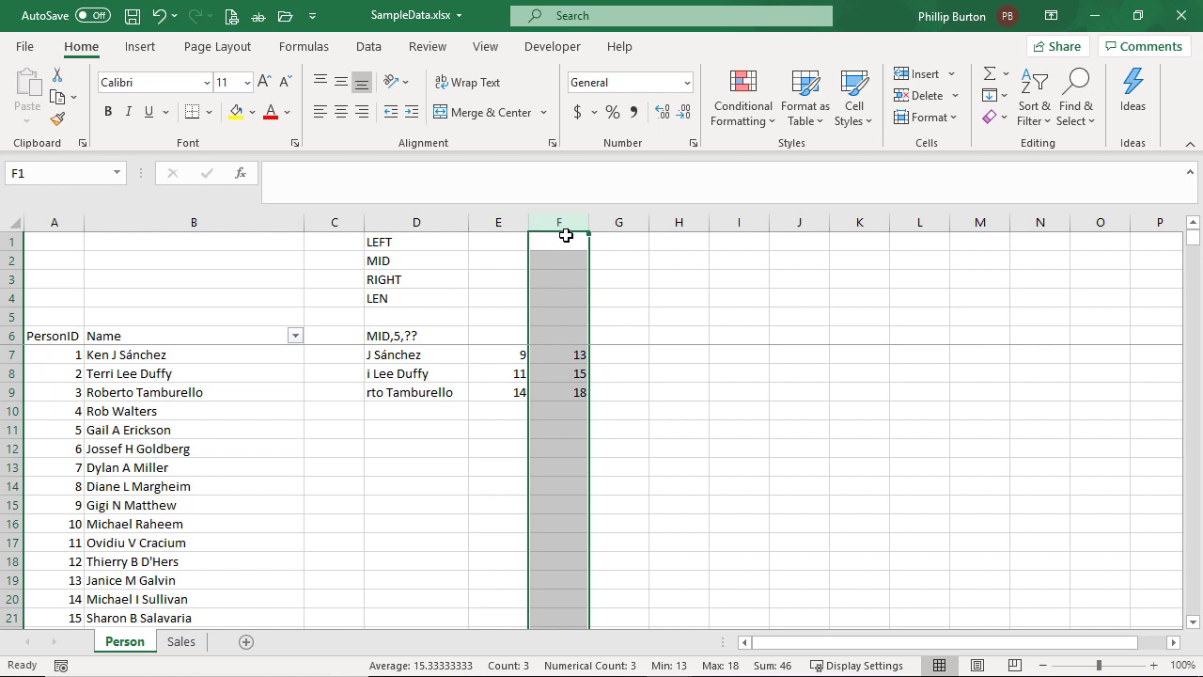
pyautogui.click(497, 222)
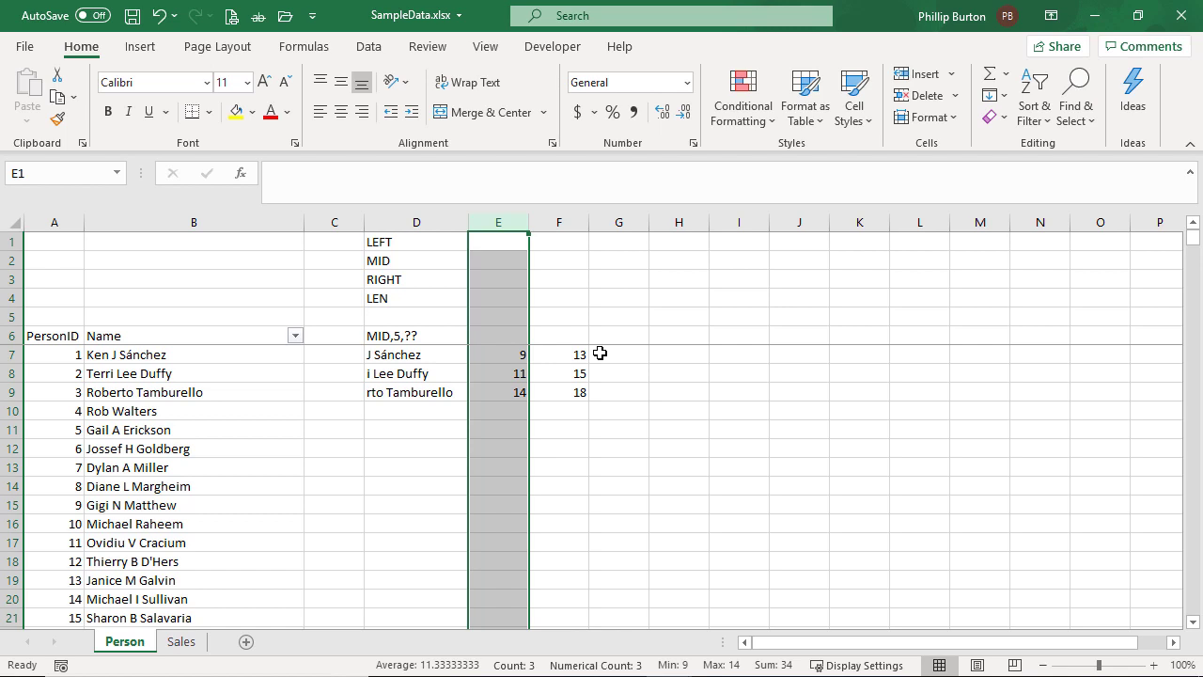
# Step: Change the heading in D6 to "Omitting first 4 characters" and widen column D to fit it
pyautogui.click(459, 329)
pyautogui.write('Omi')
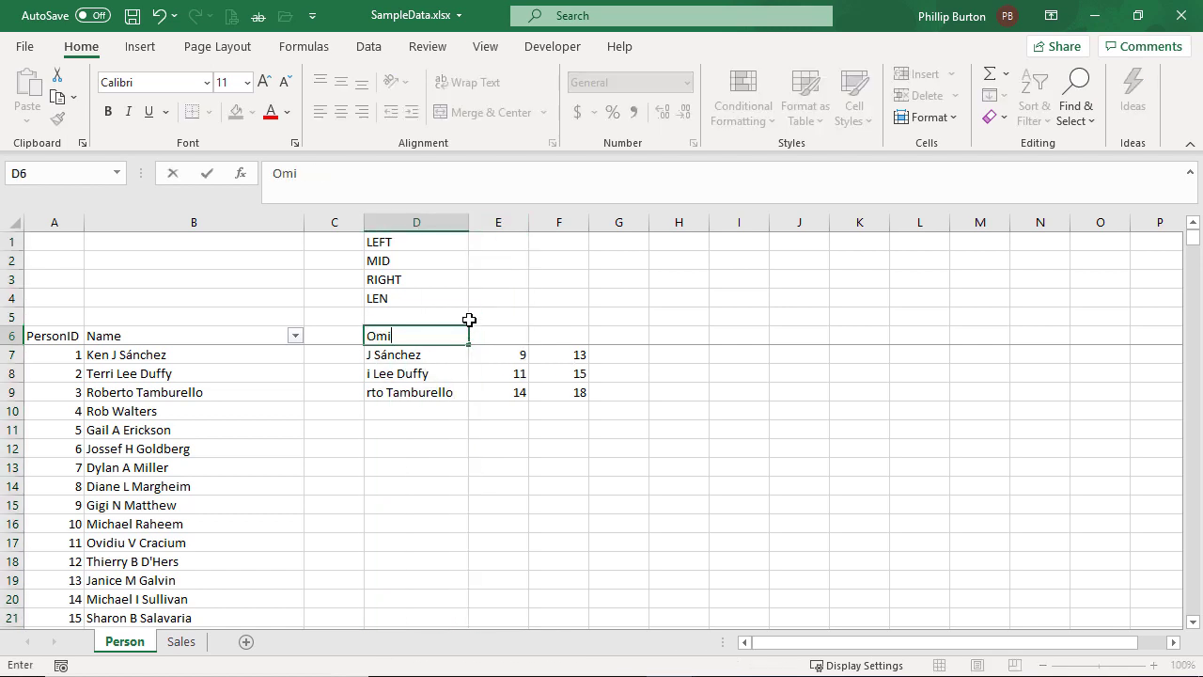
pyautogui.write('tting first ')
pyautogui.write('4')
pyautogui.press('BackSpace')
pyautogui.write('first 4 characters')
pyautogui.press('Return')
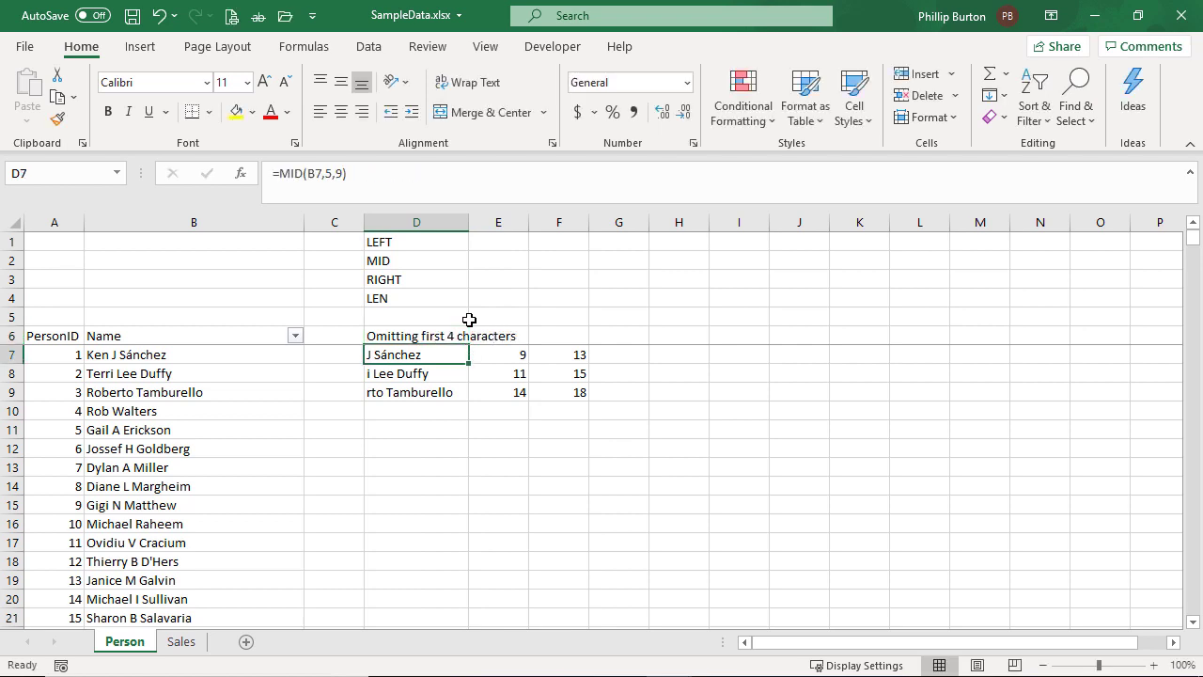
pyautogui.doubleClick(468, 223)
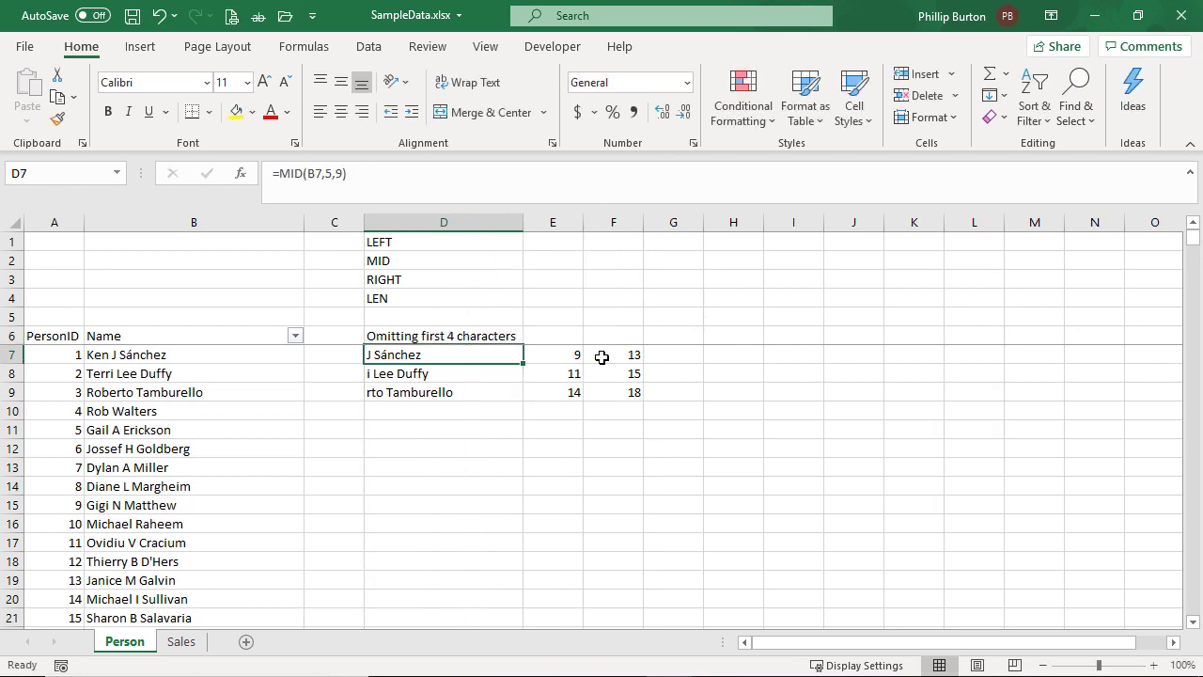
# Step: Change the formula in F7 to =LEN(B7)-4 so it gives the length without the first four characters
pyautogui.click(602, 354)
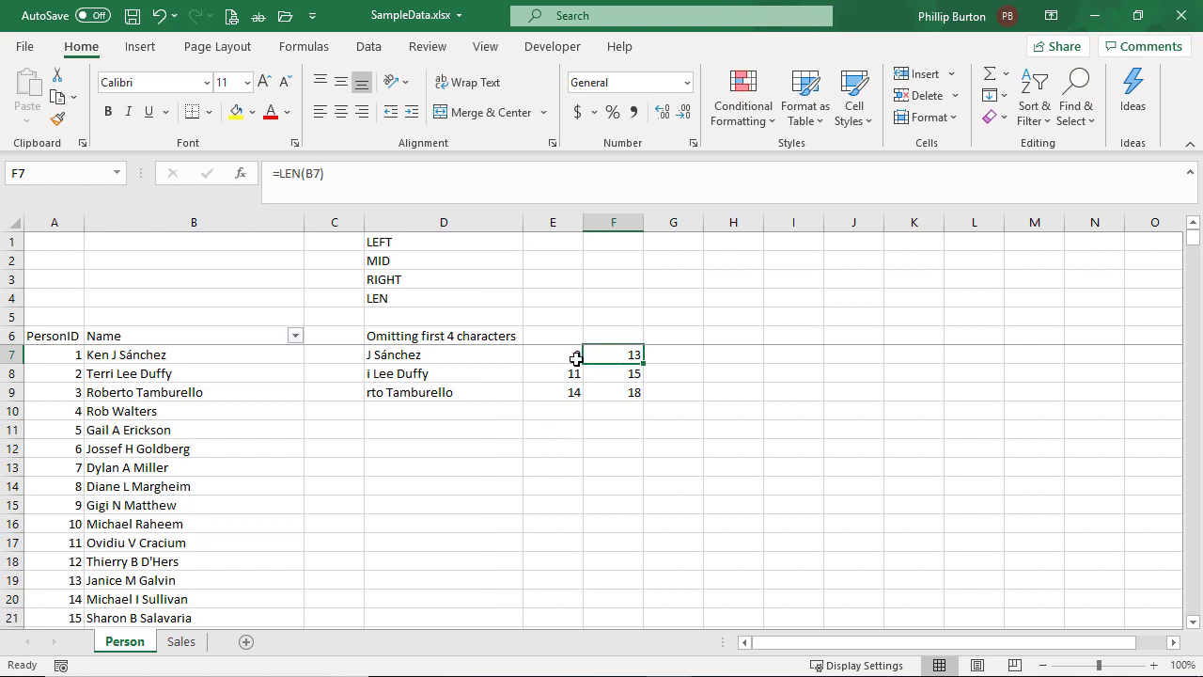
pyautogui.click(572, 357)
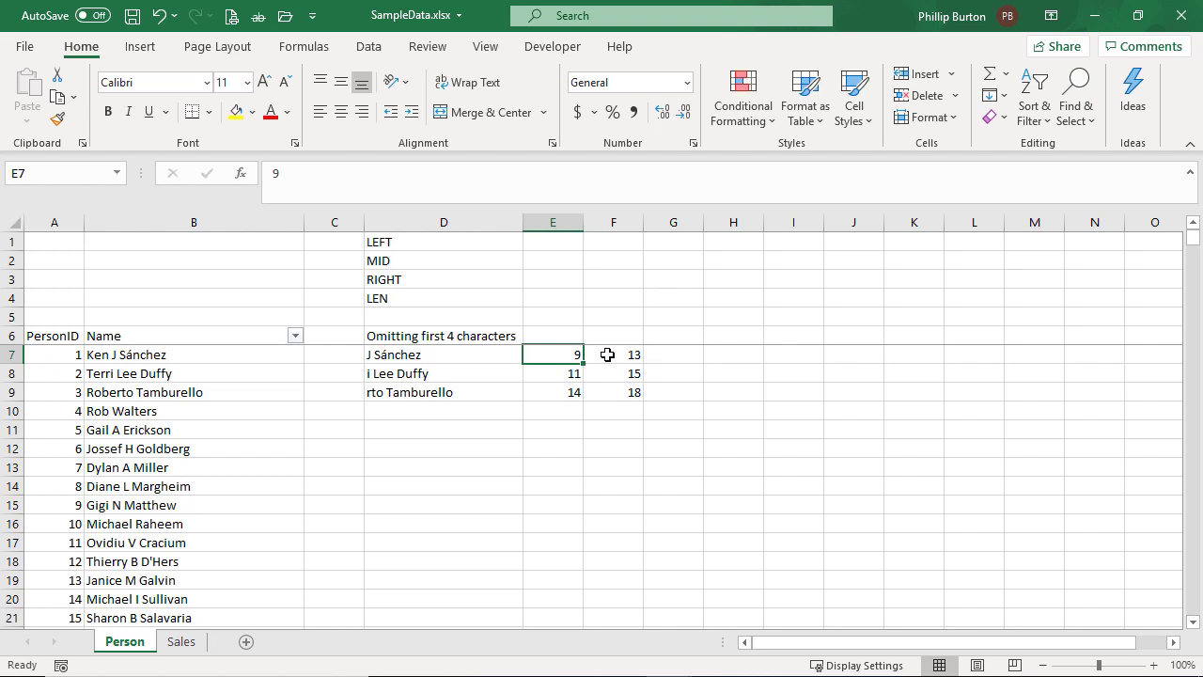
pyautogui.click(660, 355)
pyautogui.click(602, 354)
pyautogui.click(280, 174)
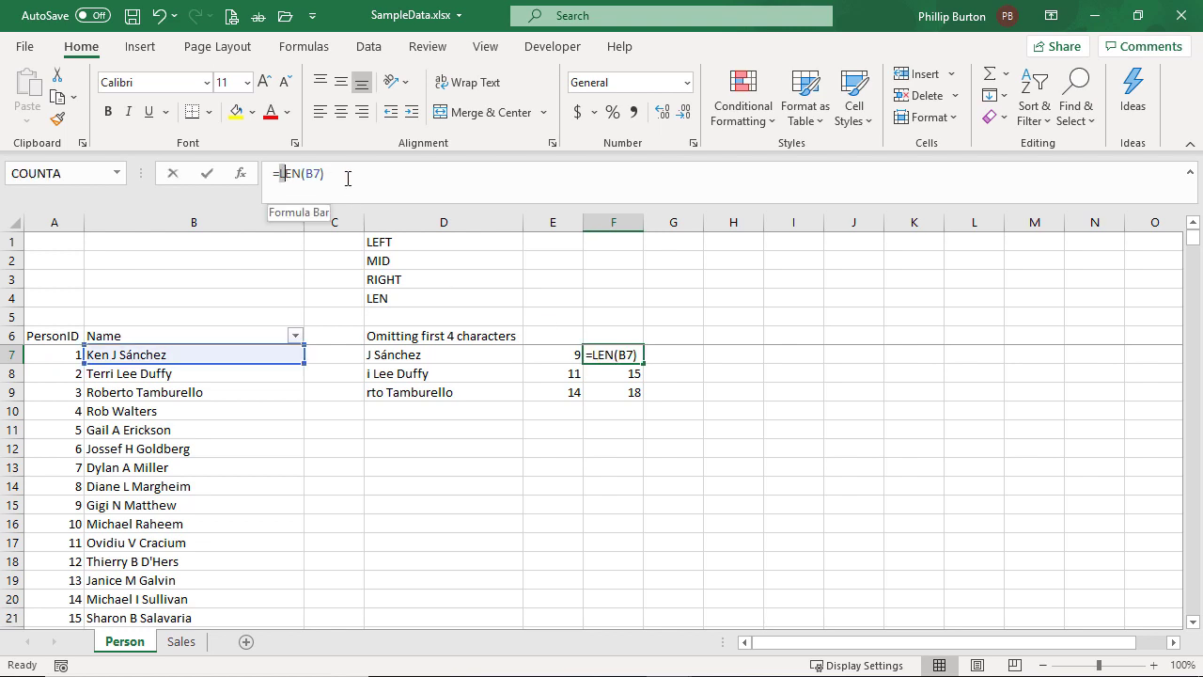
pyautogui.write('-4')
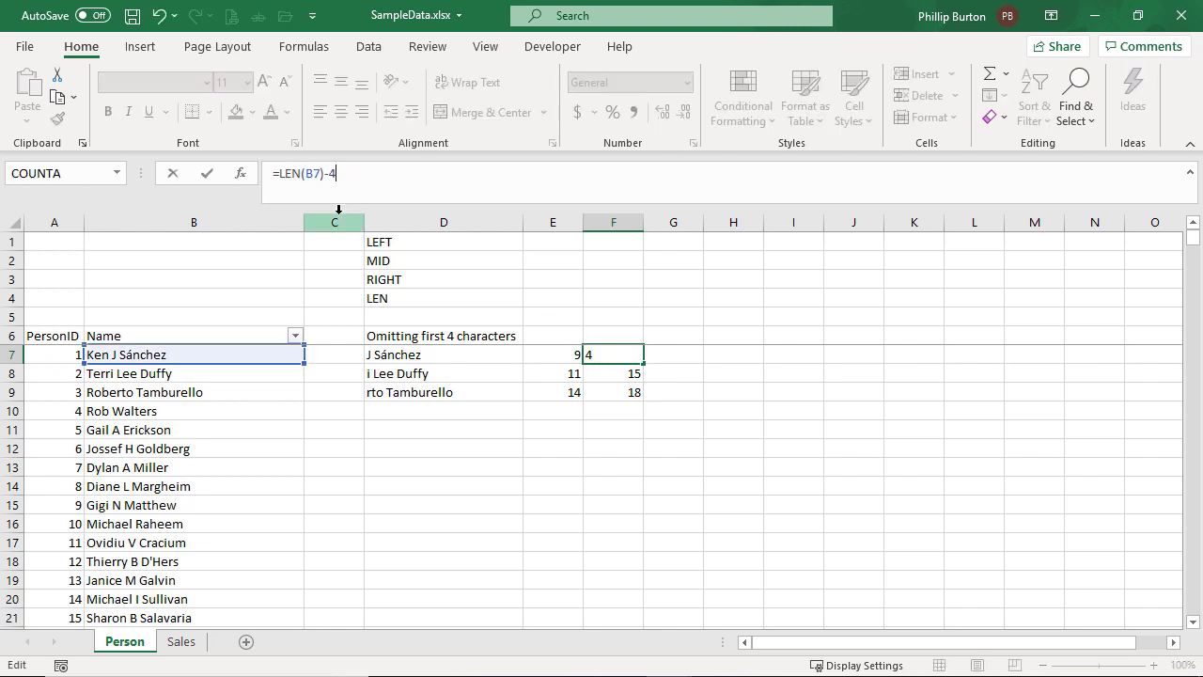
pyautogui.hotkey('ctrl', 'Return')
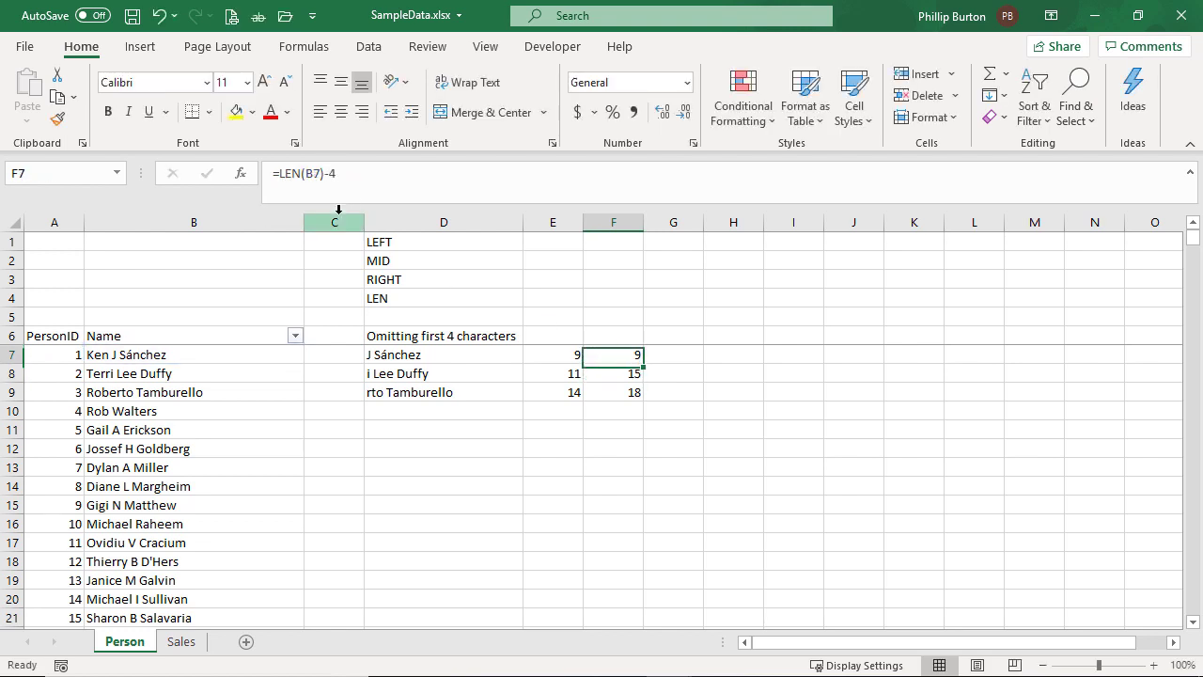
# Step: Replace the fixed length in D7's MID formula with the LEN expression from F7, making it =MID(B7,5,LEN(B7)-4)
pyautogui.click(344, 176)
pyautogui.moveTo(343, 177); pyautogui.dragTo(274, 174)
pyautogui.hotkey('ctrl', 'c')
pyautogui.press('Escape')
pyautogui.click(422, 354)
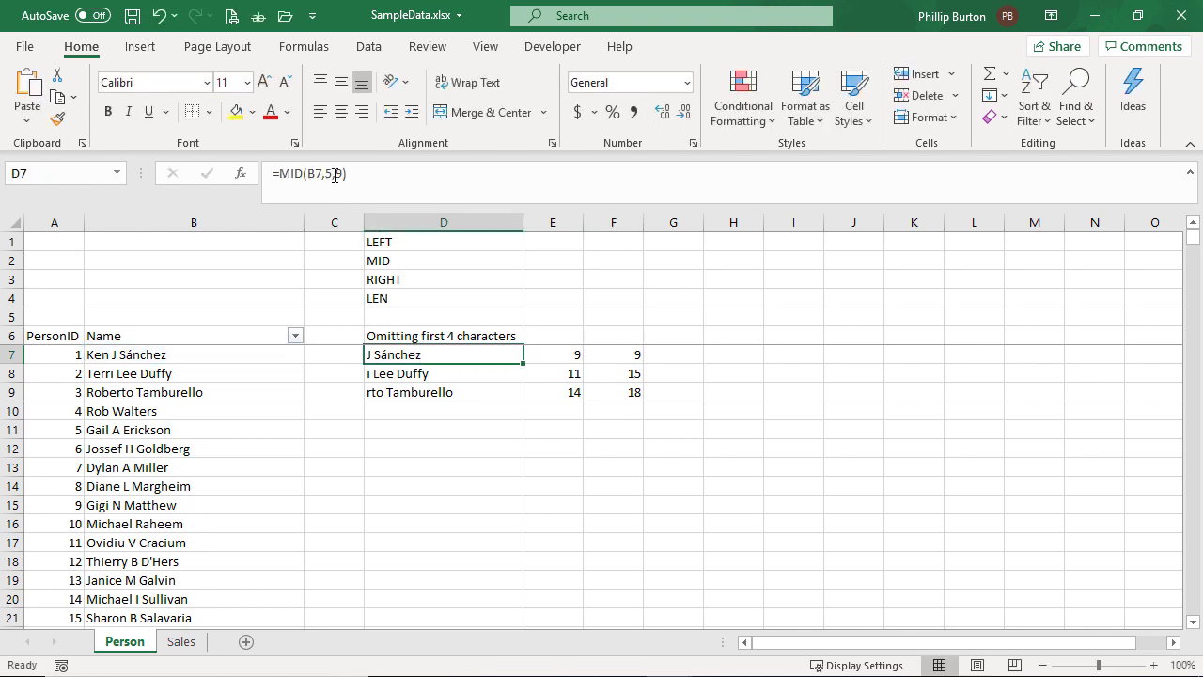
pyautogui.doubleClick(339, 174)
pyautogui.hotkey('ctrl', 'v')
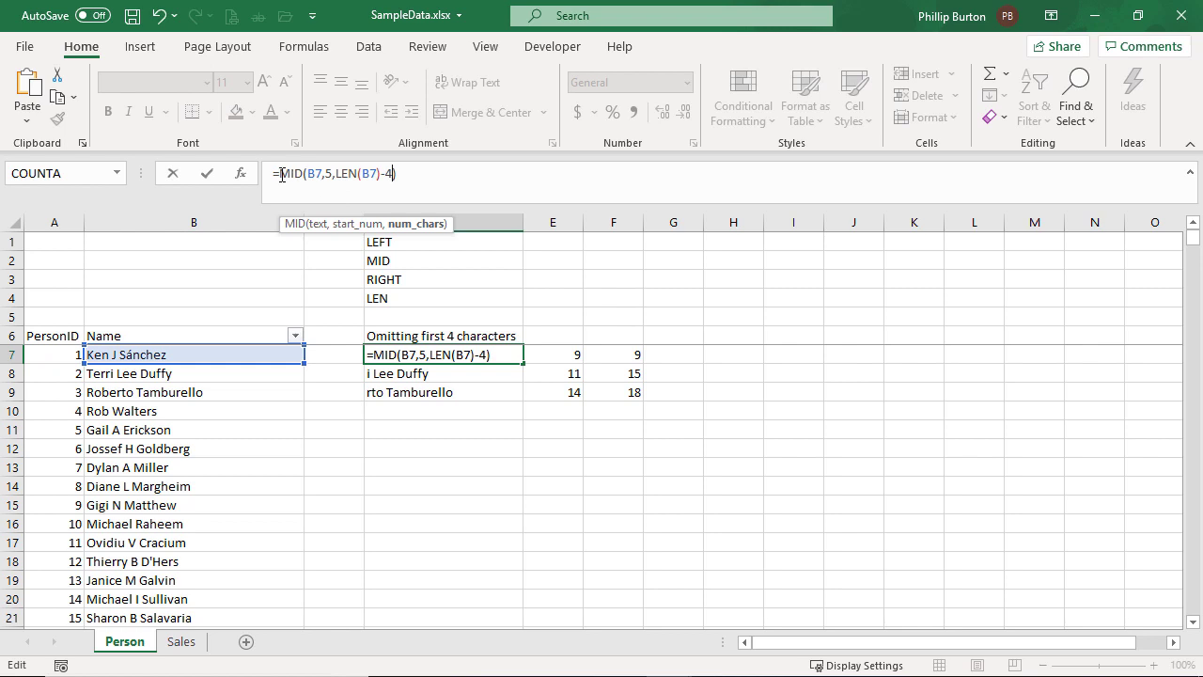
pyautogui.moveTo(281, 175); pyautogui.dragTo(395, 172)
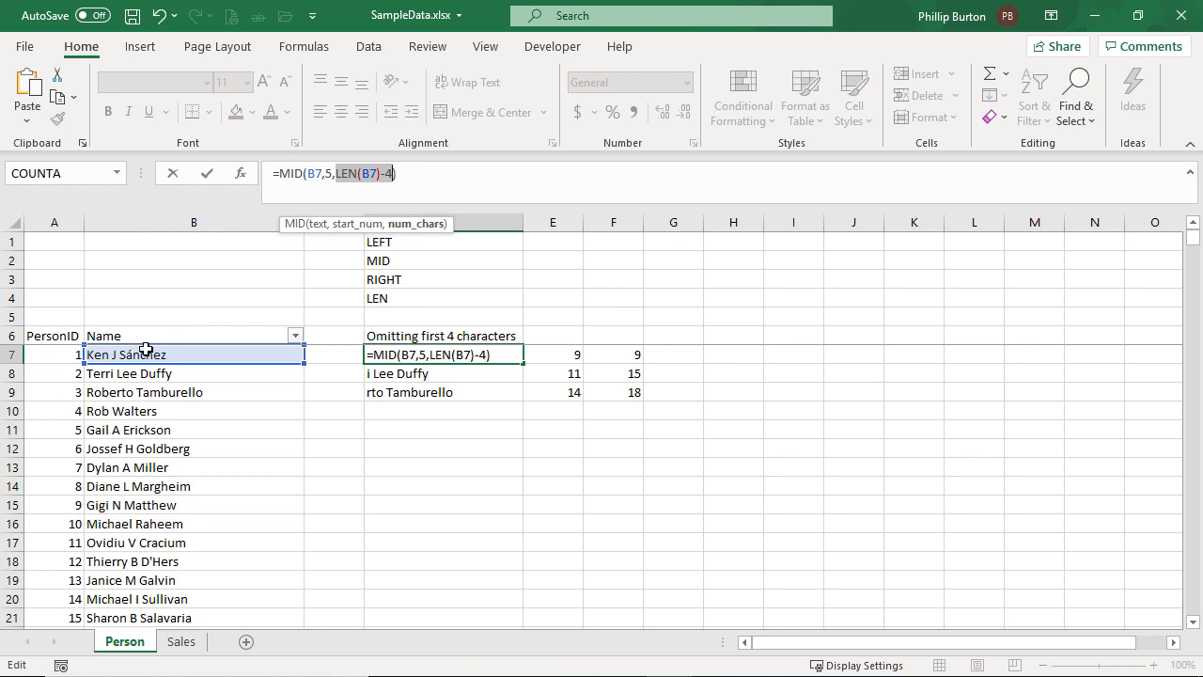
pyautogui.press('Return')
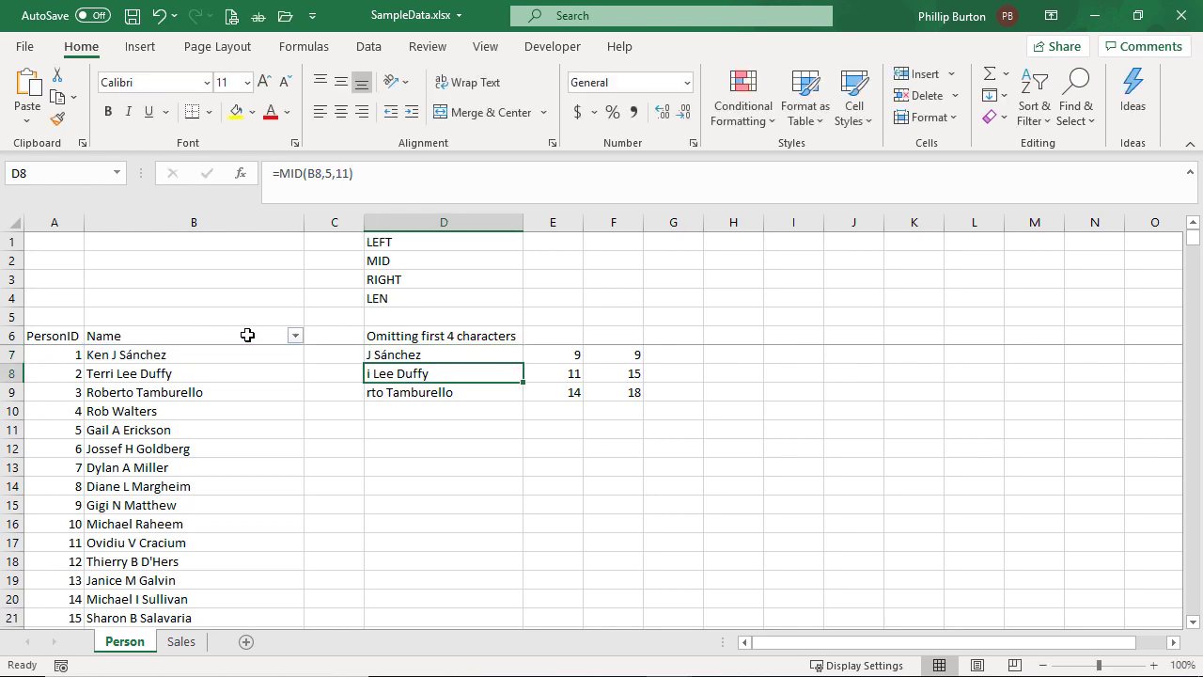
# Step: Copy the MID formula from D7 down through D12
pyautogui.press('Up')
pyautogui.hotkey('ctrl', 'c')
pyautogui.hotkey('shift', 'Down')
pyautogui.hotkey('shift', 'Down')
pyautogui.hotkey('shift', 'Down')
pyautogui.hotkey('shift', 'Down')
pyautogui.hotkey('shift', 'Down')
pyautogui.hotkey('ctrl', 'v')
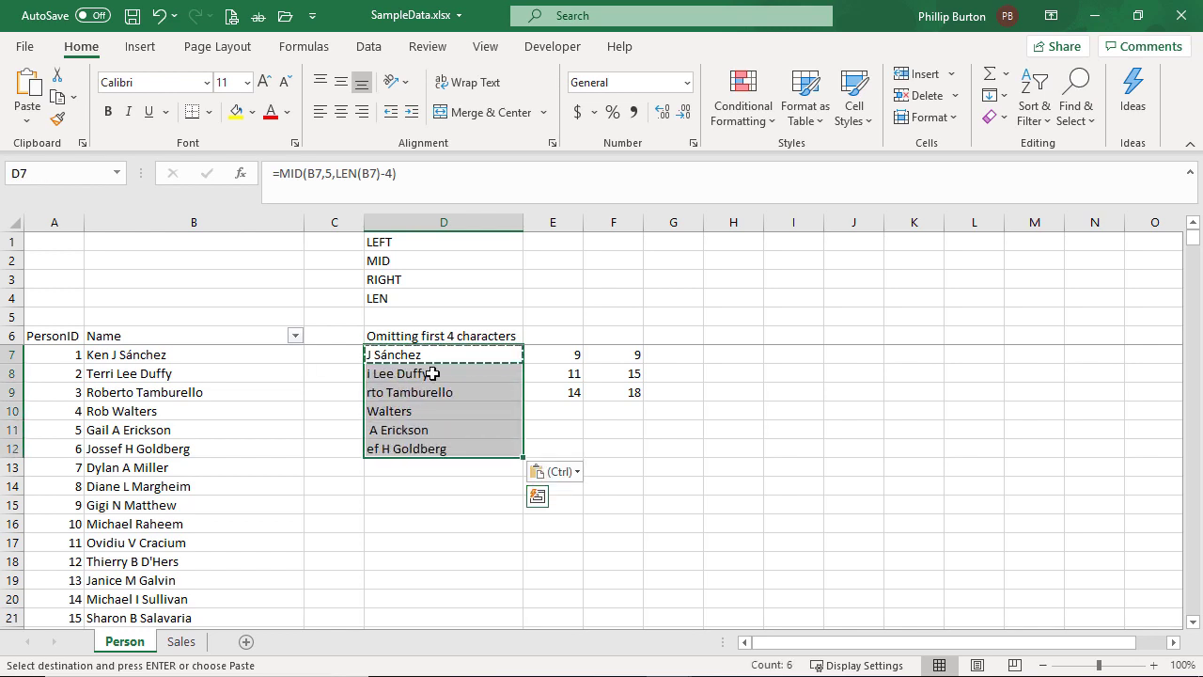
# Step: Try writing the start number in D7's MID formula as 4+1, and restore it to 5
pyautogui.click(458, 356)
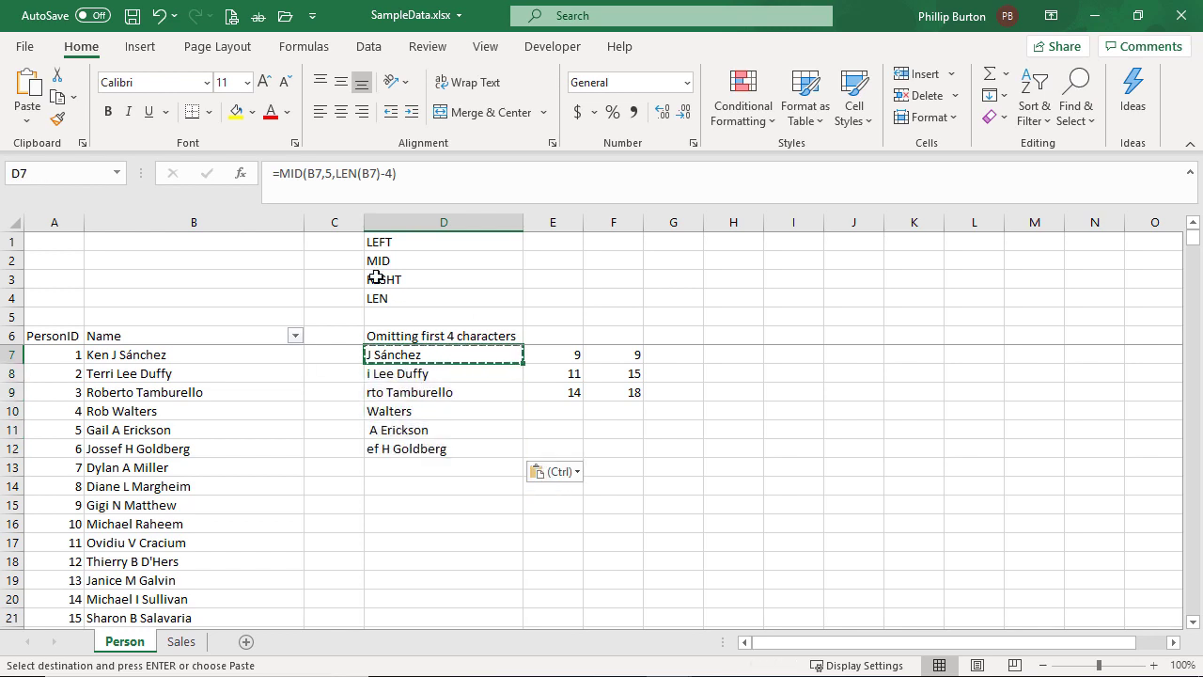
pyautogui.click(410, 174)
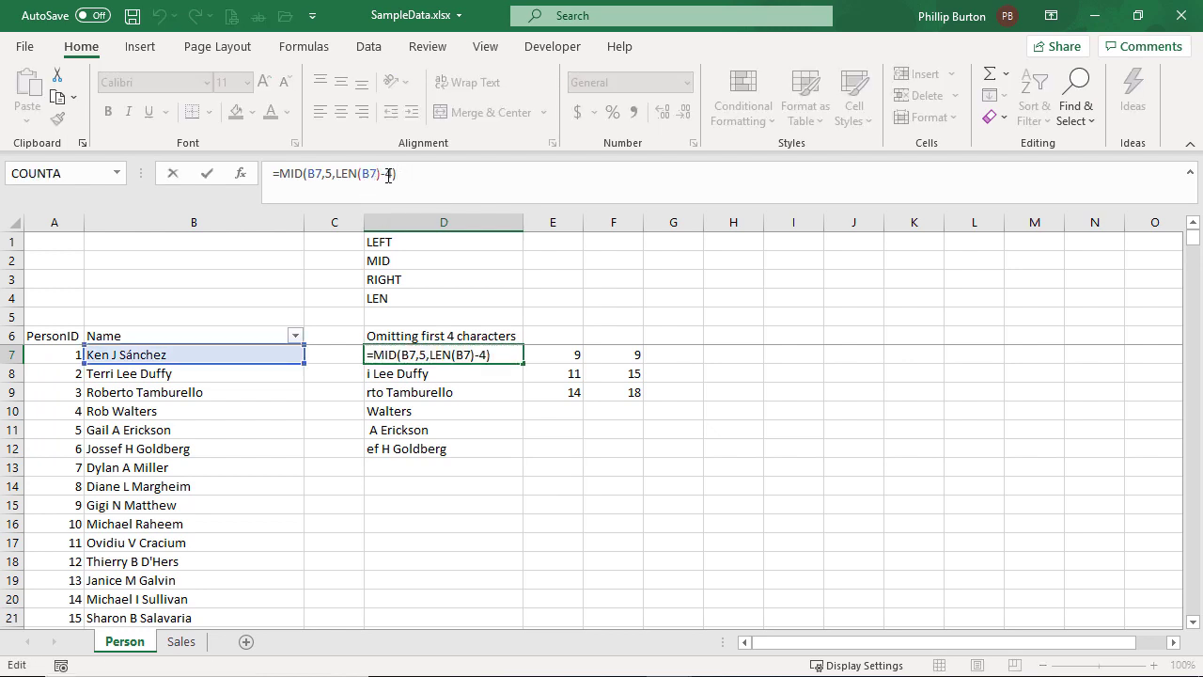
pyautogui.doubleClick(389, 173)
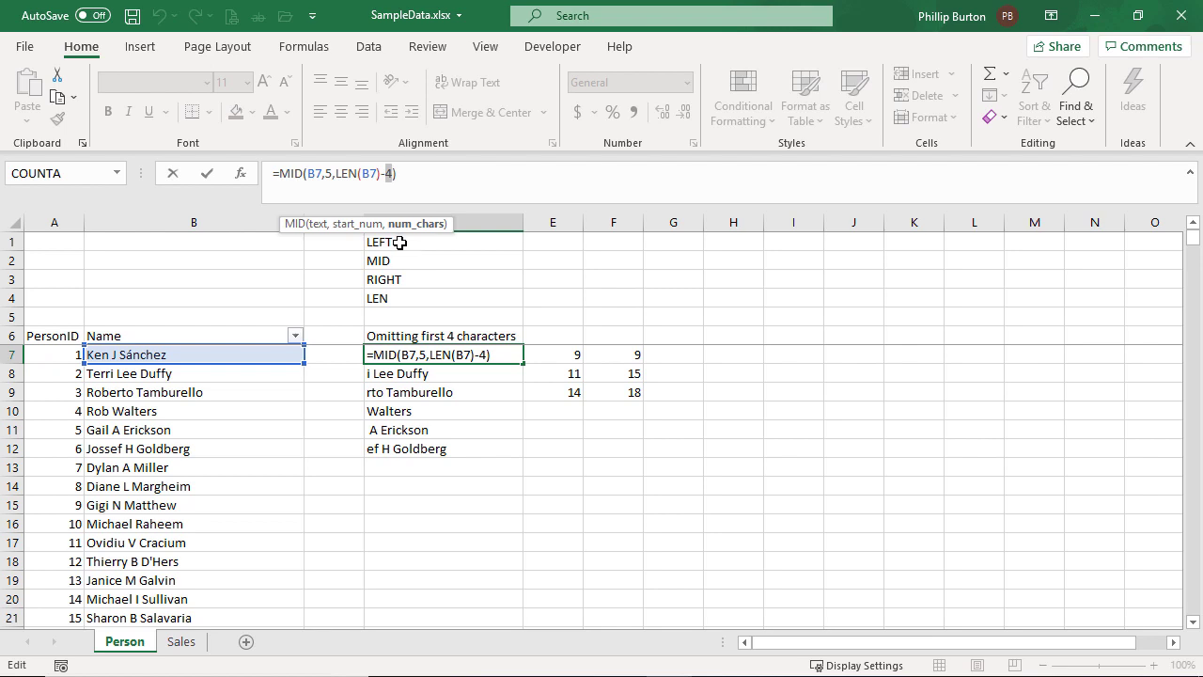
pyautogui.doubleClick(328, 174)
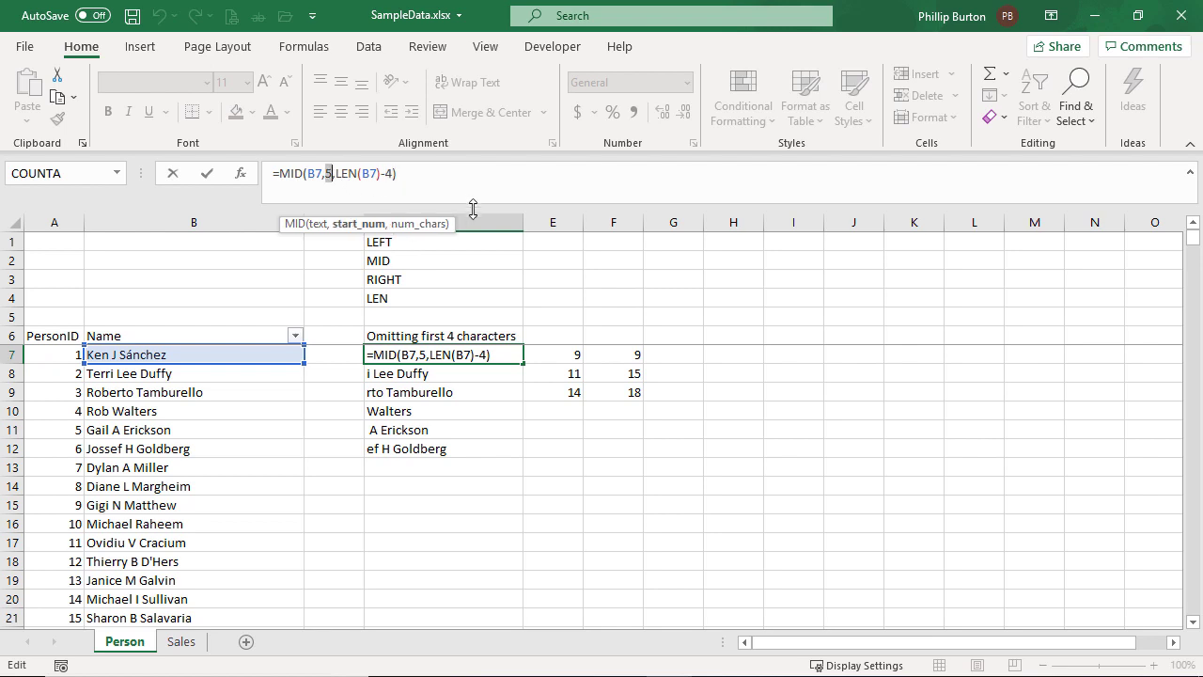
pyautogui.write('4+1')
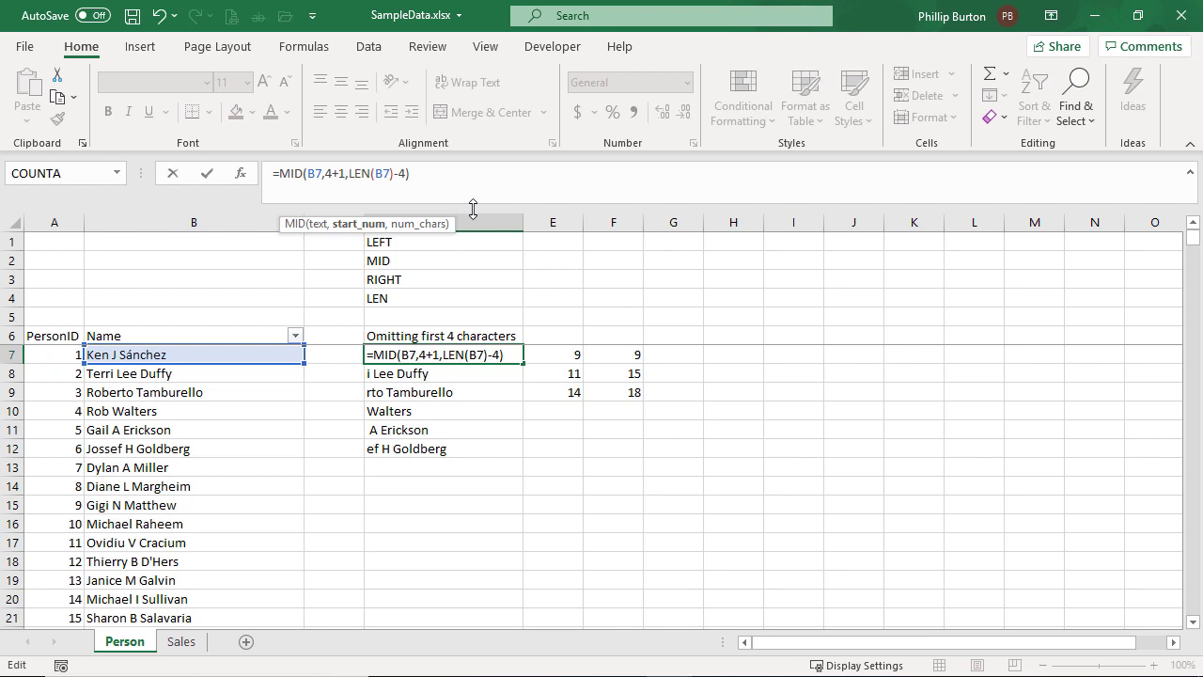
pyautogui.press('BackSpace')
pyautogui.press('BackSpace')
pyautogui.press('BackSpace')
pyautogui.write('5')
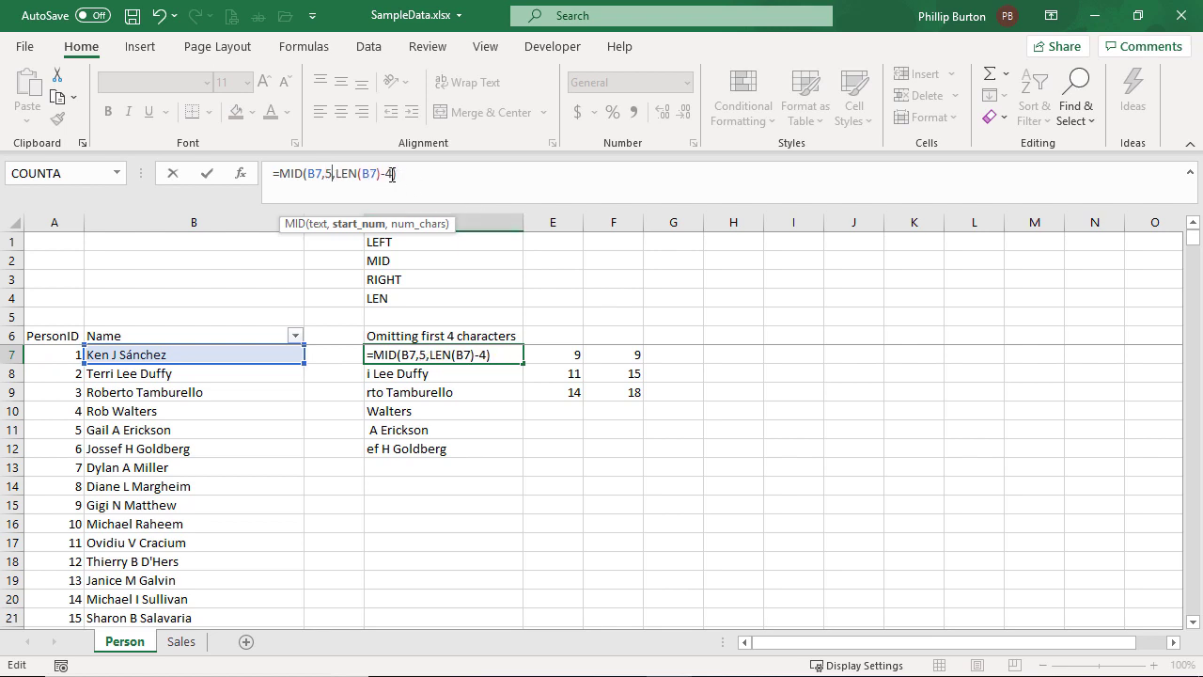
# Step: Replace the subtracted 4 in D7's formula with (5-1), making it =MID(B7,5,LEN(B7)-(5-1))
pyautogui.doubleClick(392, 174)
pyautogui.write('(')
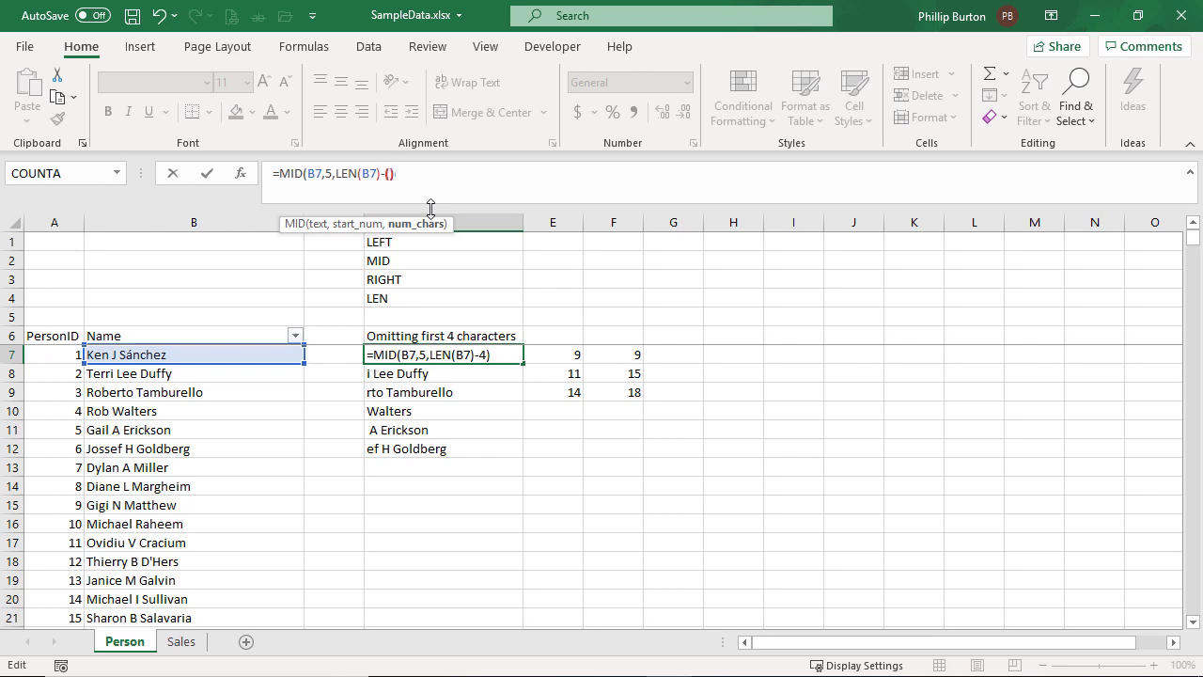
pyautogui.write('5-1)')
pyautogui.hotkey('ctrl', 'Return')
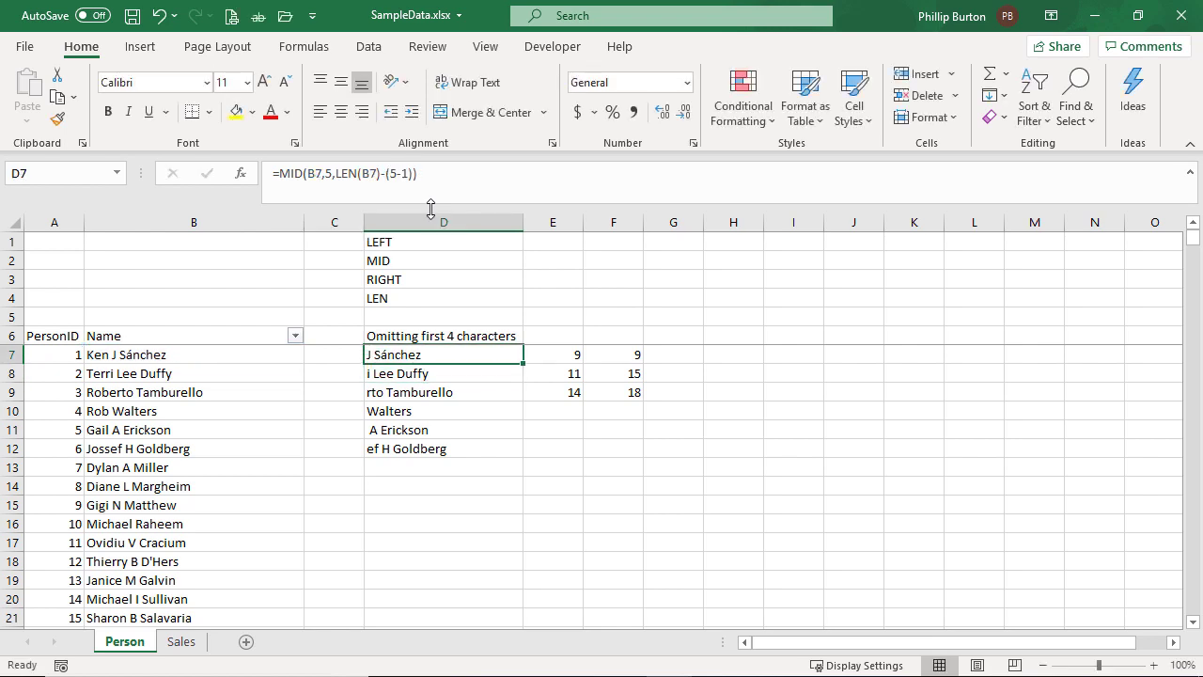
# Step: Enter 5 in C7 as the start position for the MID formula
pyautogui.click(345, 354)
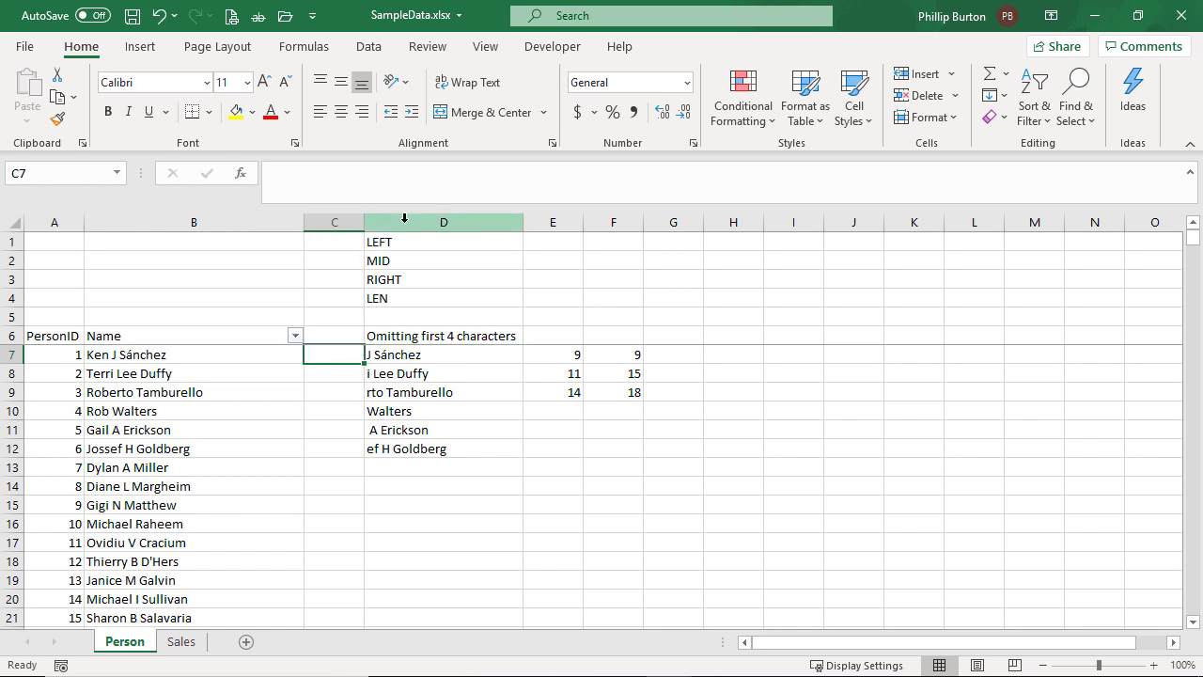
pyautogui.click(402, 354)
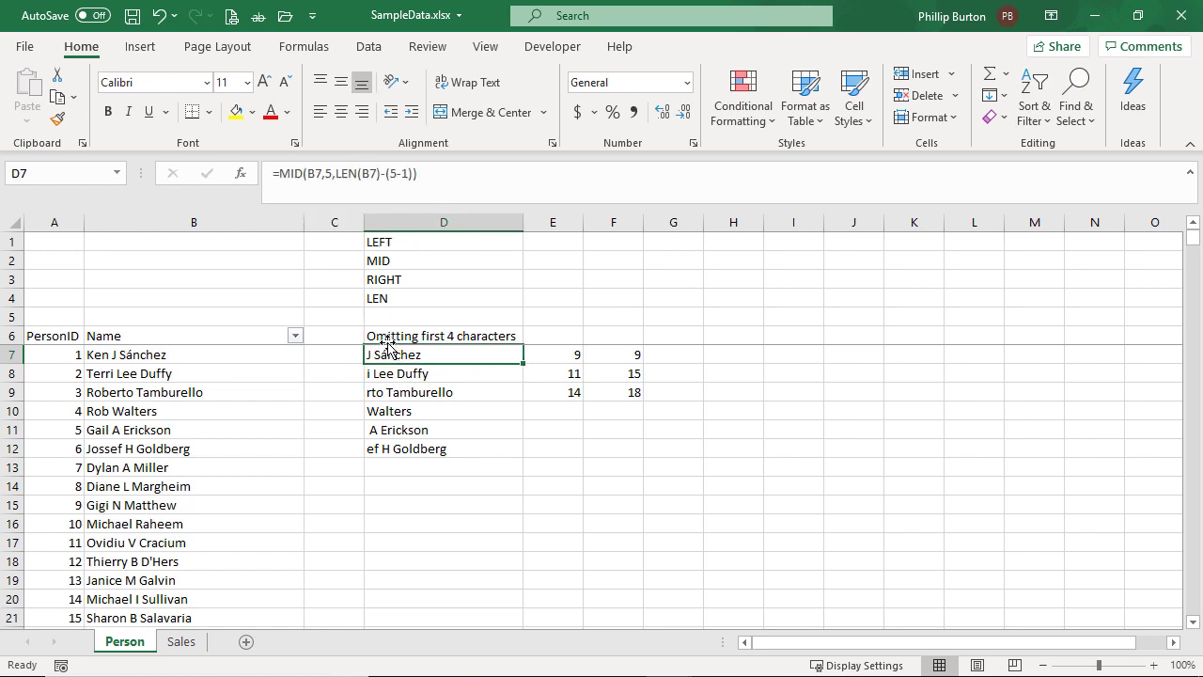
pyautogui.click(348, 349)
pyautogui.write('5')
pyautogui.press('Return')
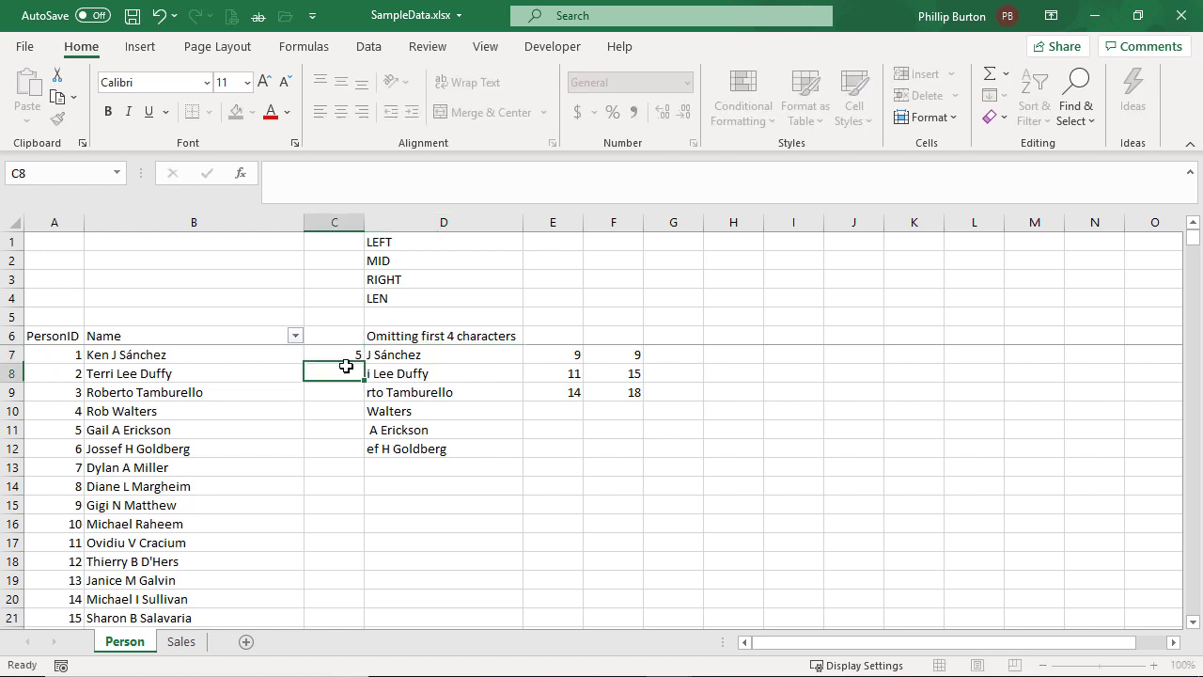
pyautogui.click(344, 352)
# Step: Replace both 5s in D7's formula with a reference to C7, making it =MID(B7,C7,LEN(B7)-(C7-1))
pyautogui.click(406, 359)
pyautogui.click(329, 173)
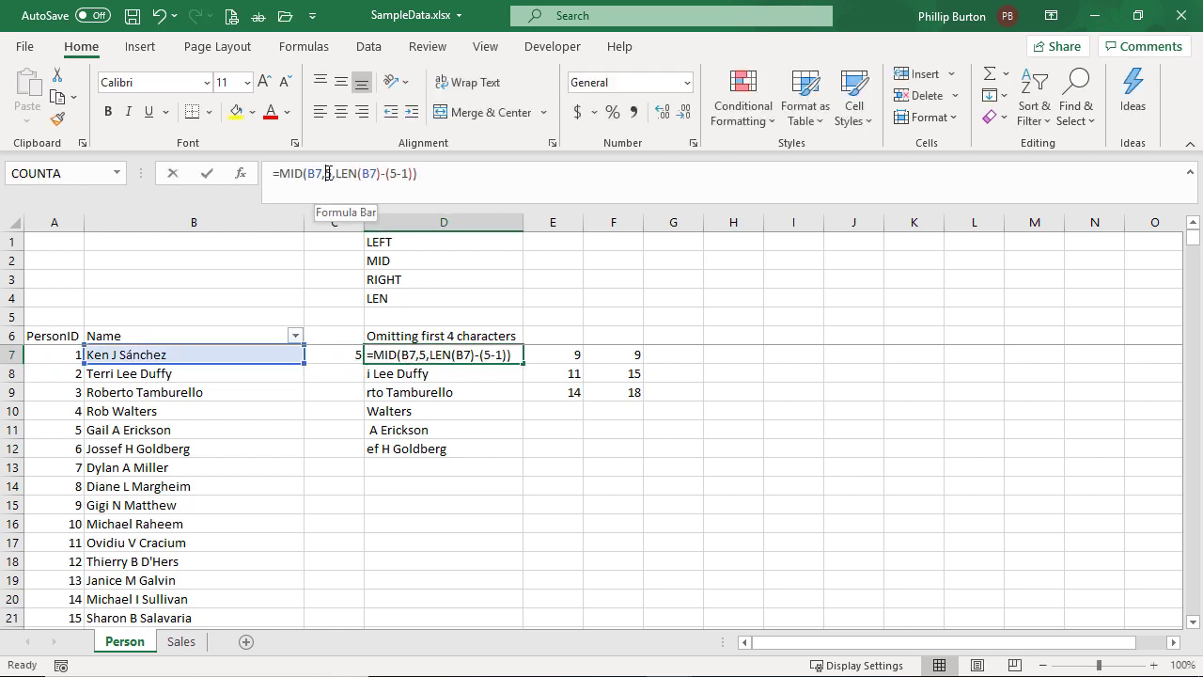
pyautogui.doubleClick(330, 174)
pyautogui.write('c7')
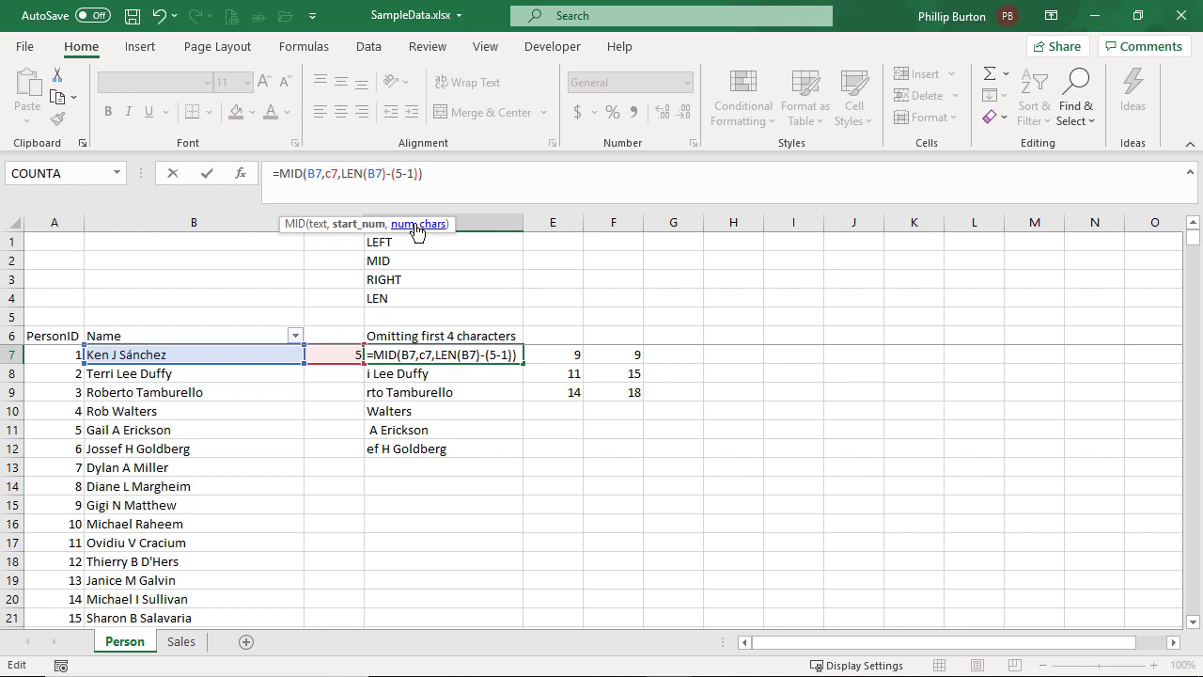
pyautogui.doubleClick(399, 174)
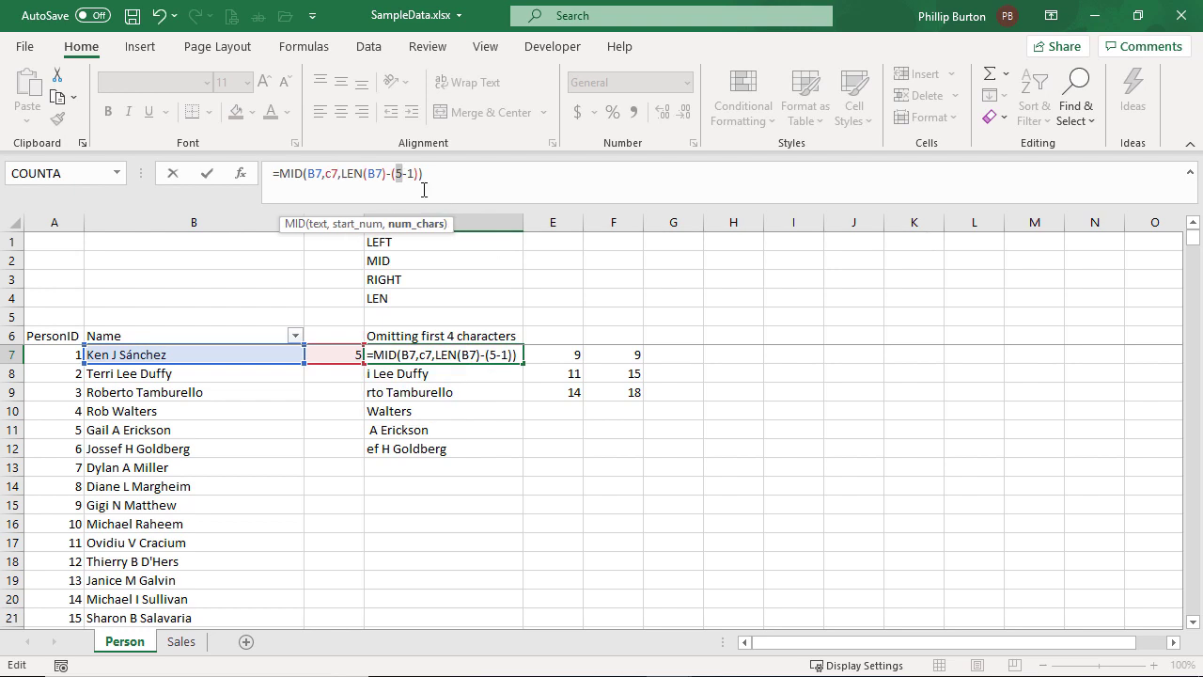
pyautogui.write('c7')
pyautogui.press('Return')
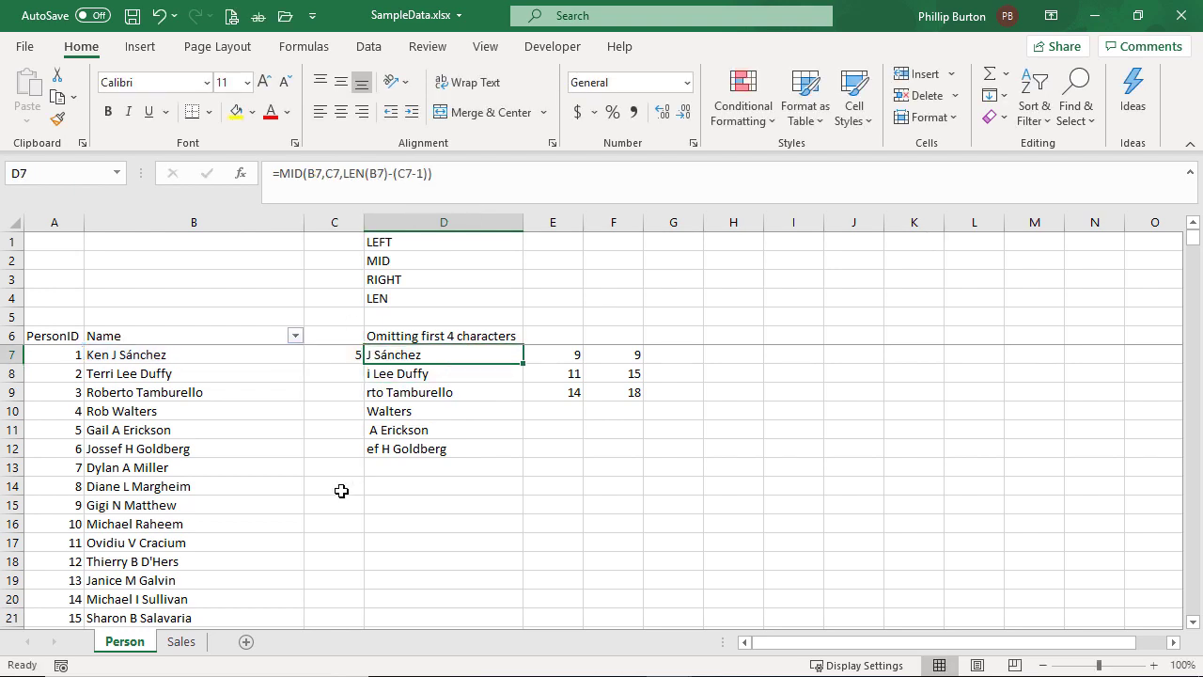
# Step: Set the start position in C7 to 3
pyautogui.hotkey('ctrl', 'c')
pyautogui.click(350, 357)
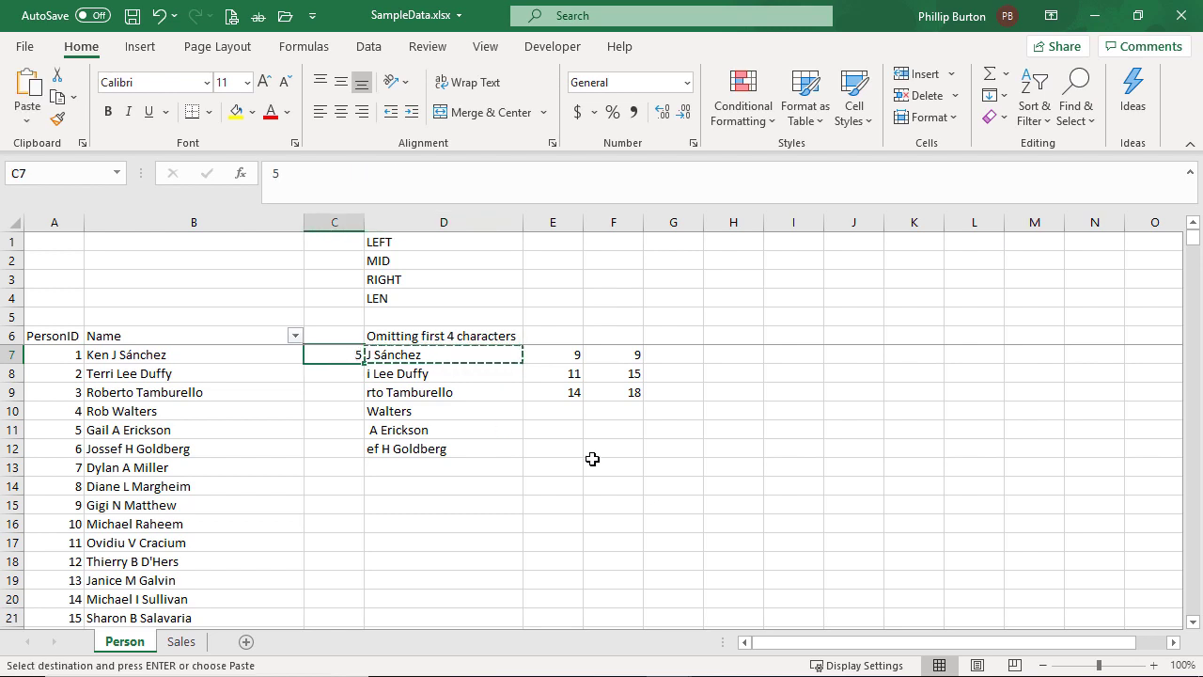
pyautogui.press('Escape')
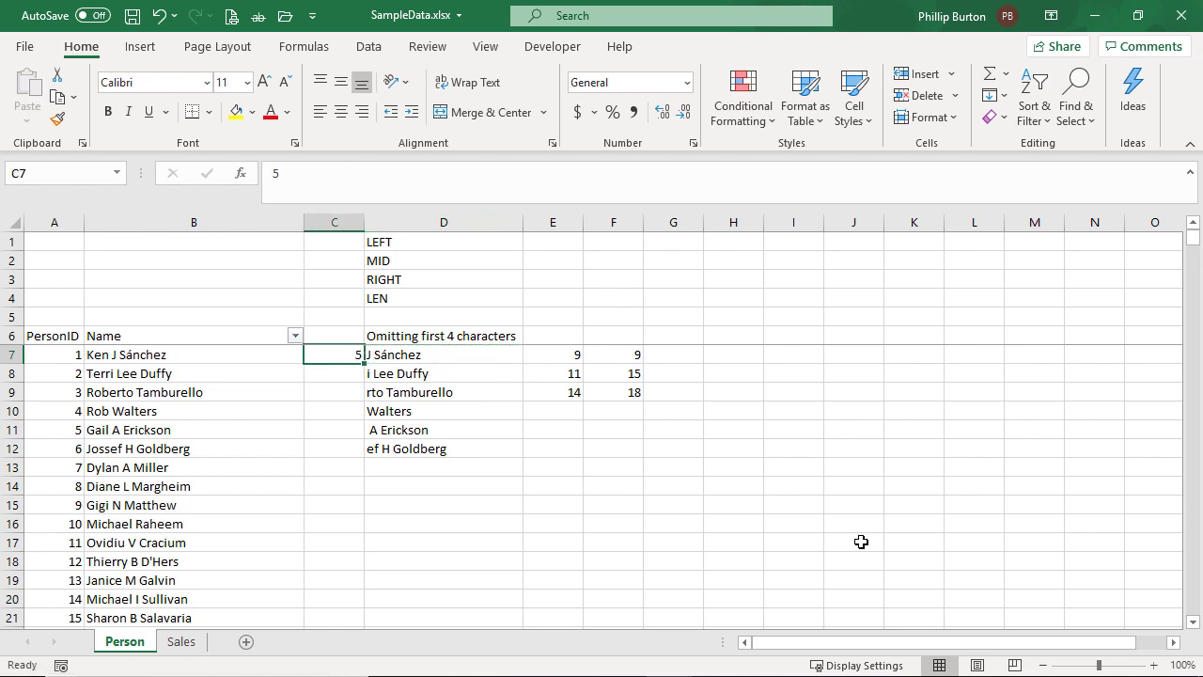
pyautogui.write('3')
pyautogui.press('Return')
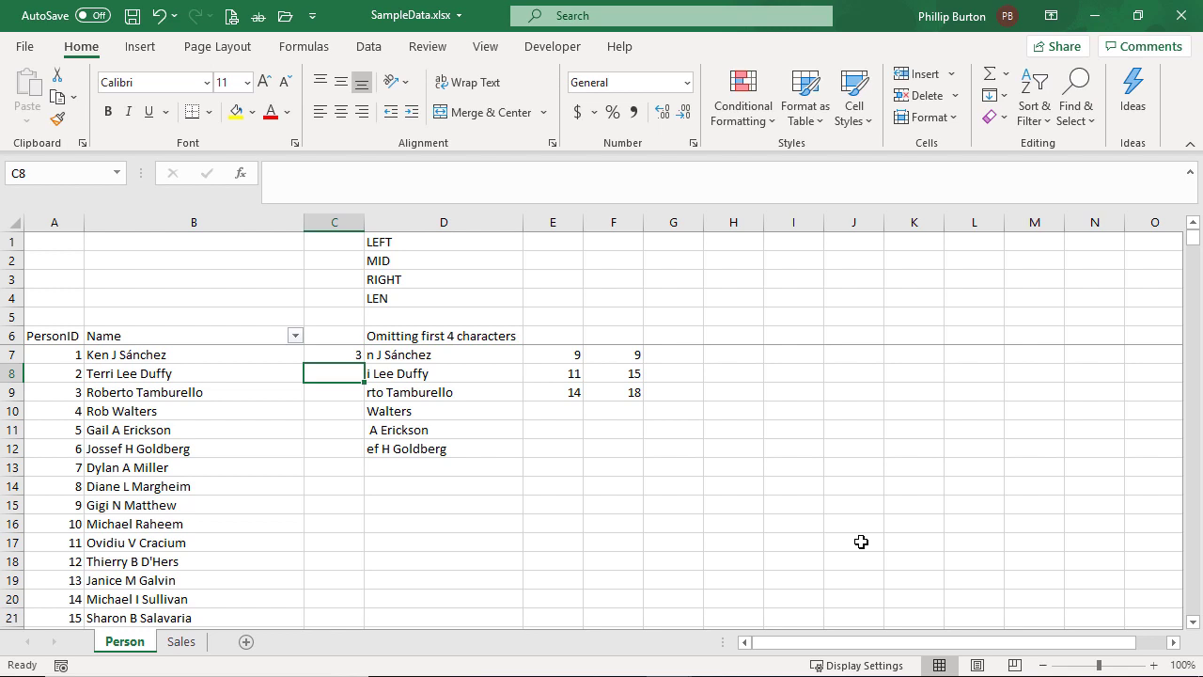
# Step: Try 4 as the start position in C7, and set it back to 3
pyautogui.press('Up')
pyautogui.write('4')
pyautogui.press('Return')
pyautogui.press('Up')
pyautogui.write('3')
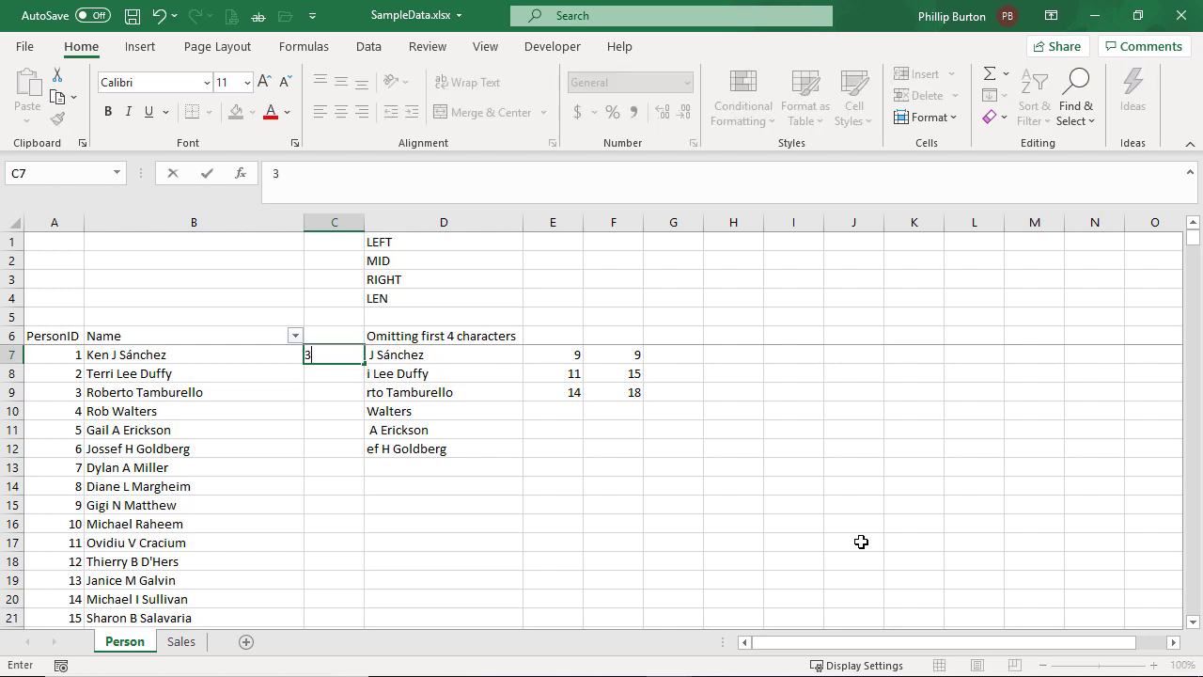
pyautogui.press('Return')
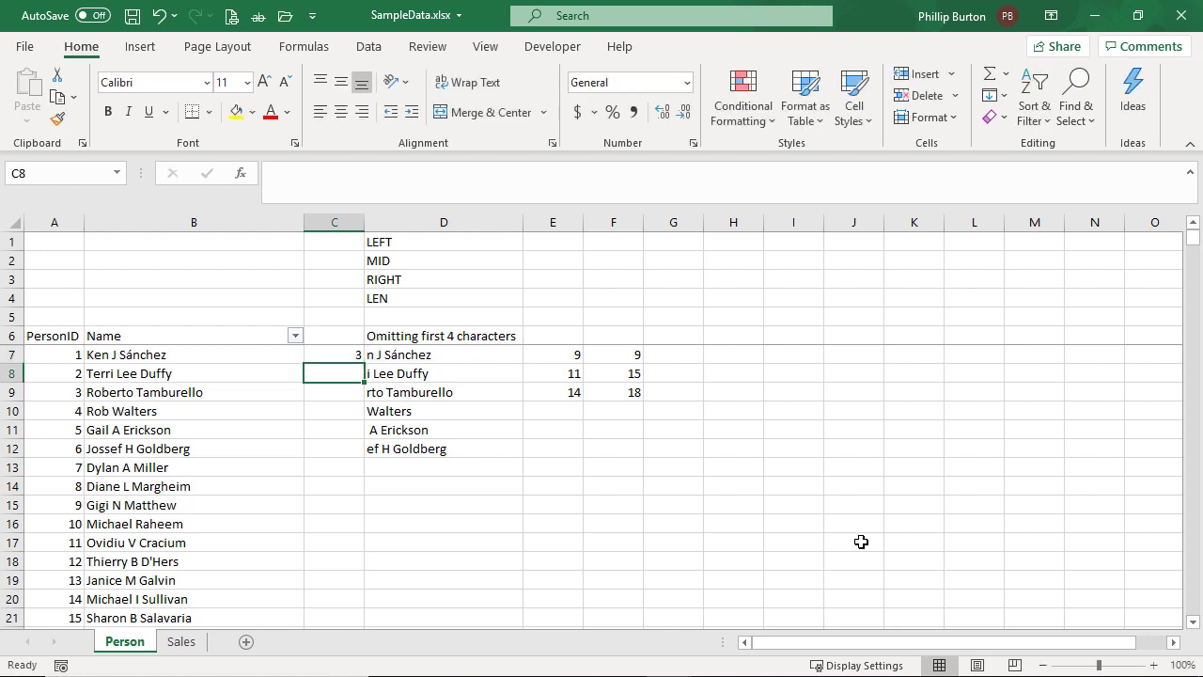
# Step: Set the start position in C7 to 5
pyautogui.press('Up')
pyautogui.write('5')
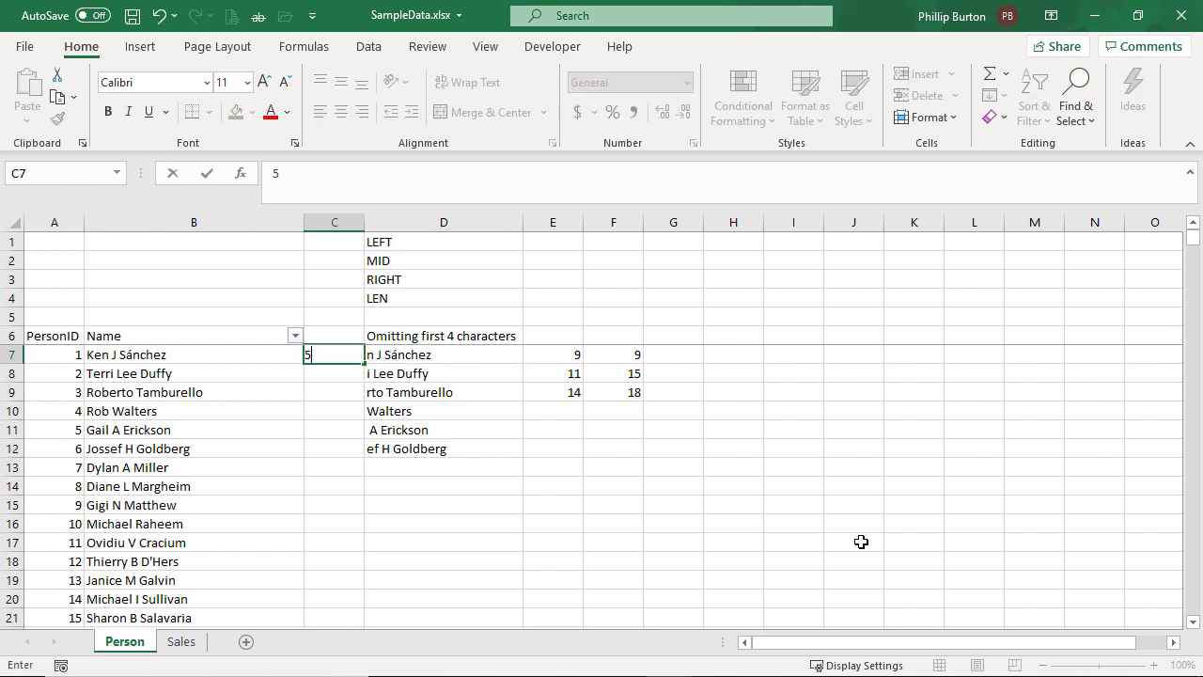
pyautogui.press('Return')
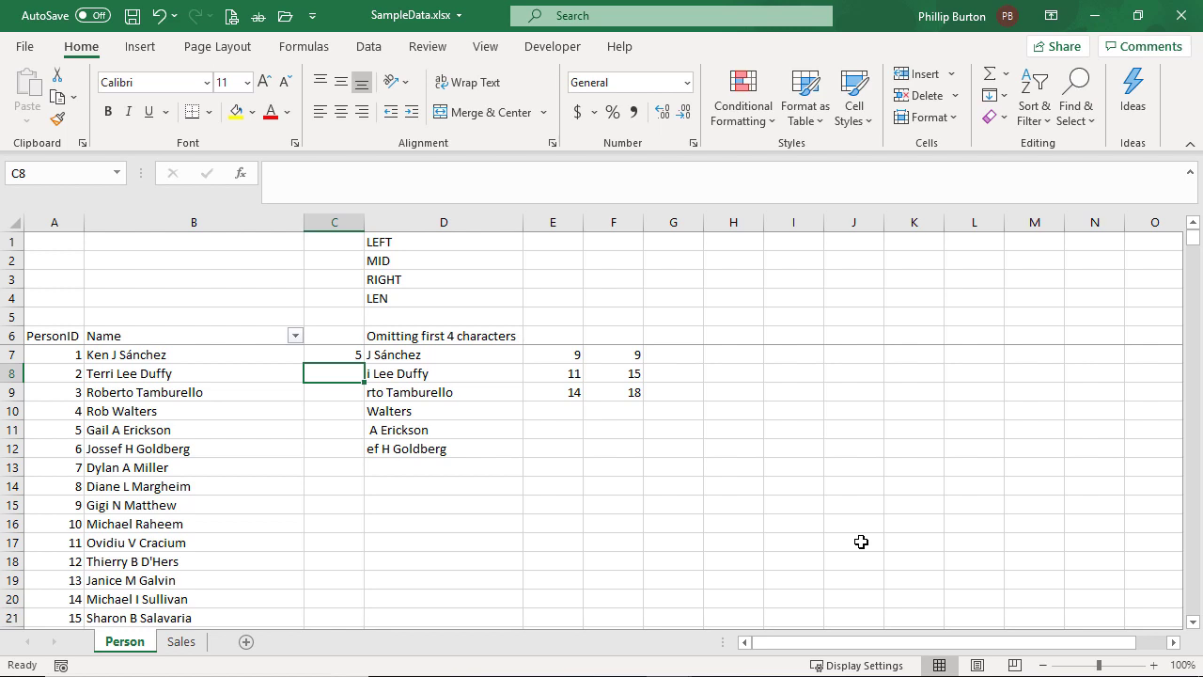
# Step: Try replacing the LEN(B7)-(C7-1) argument in D7's MID formula with 999
pyautogui.click(398, 359)
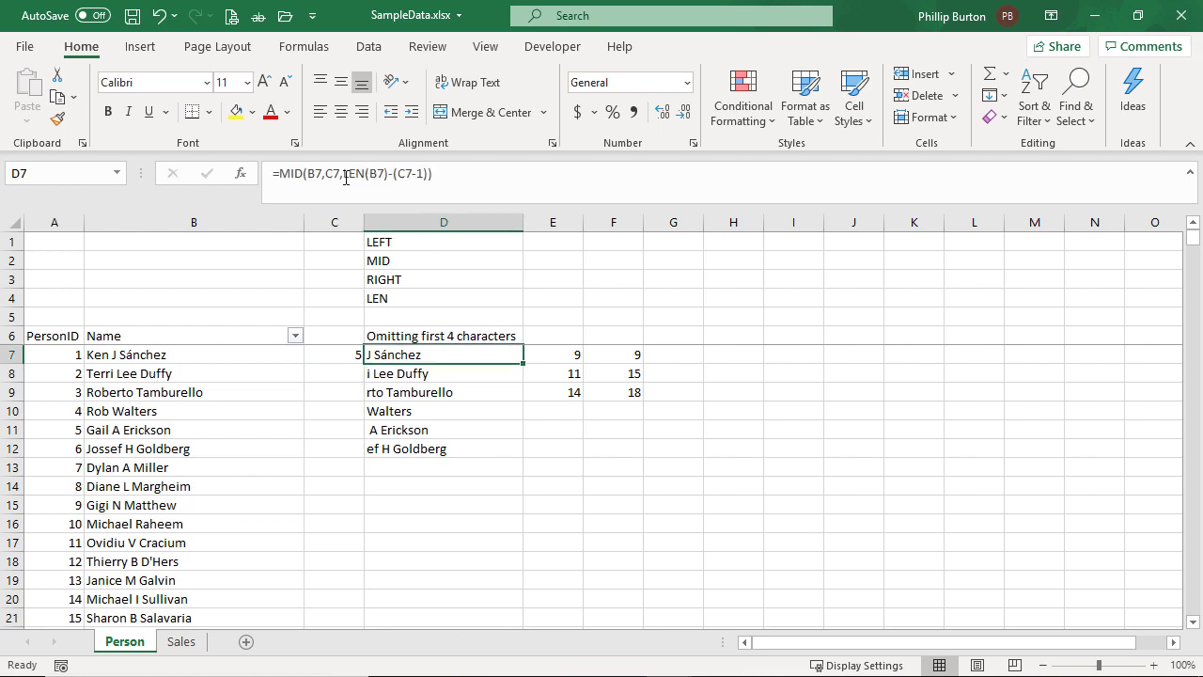
pyautogui.moveTo(344, 178); pyautogui.dragTo(429, 178)
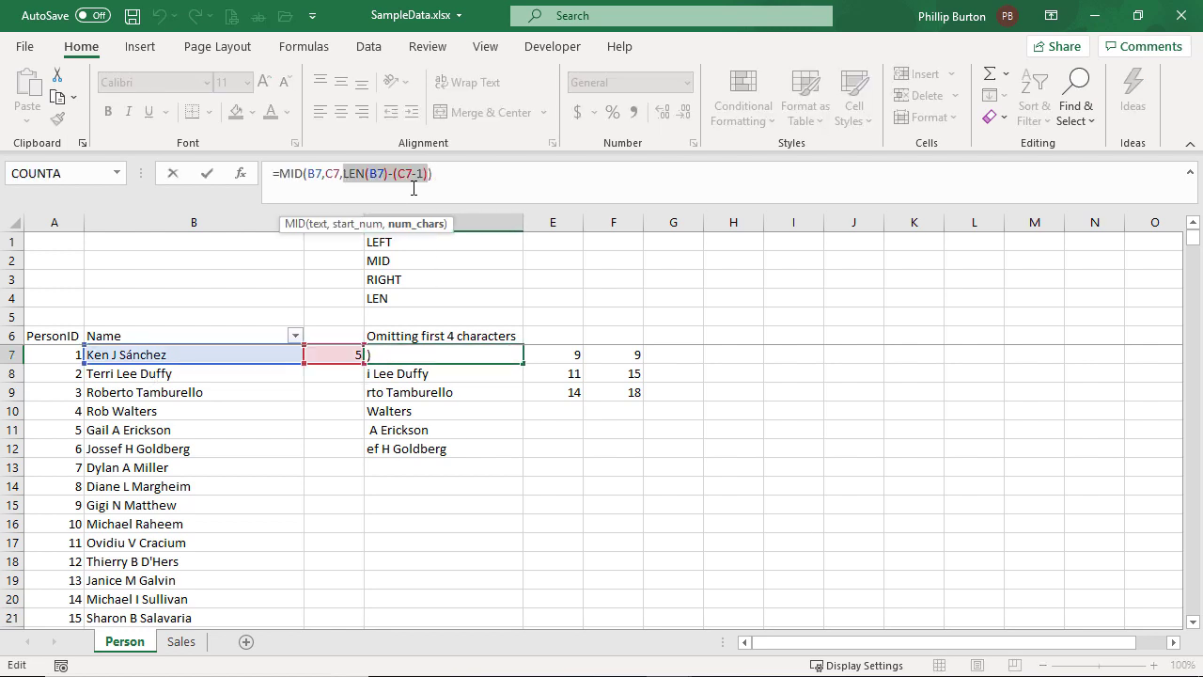
pyautogui.write('999')
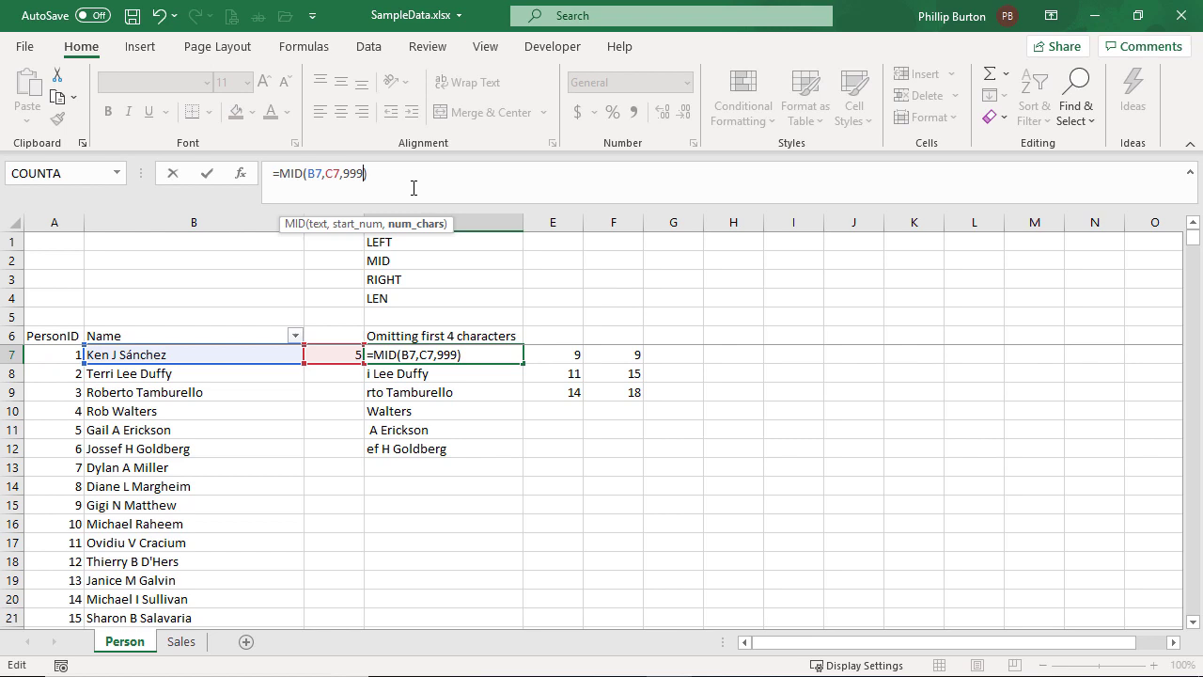
pyautogui.press('Escape')
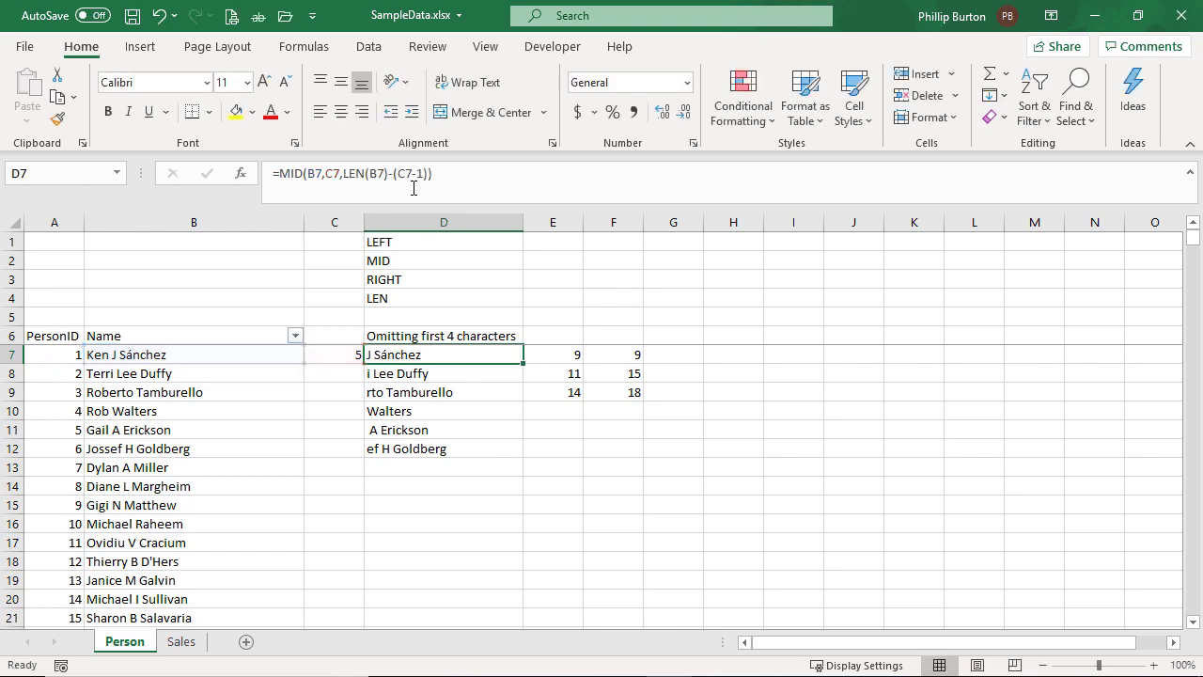
# Step: Insert two new columns before column E, shifting the helper numbers across
pyautogui.moveTo(555, 352); pyautogui.dragTo(613, 391)
pyautogui.moveTo(552, 222); pyautogui.dragTo(606, 221)
pyautogui.rightClick(606, 222)
pyautogui.click(641, 376)
# Step: Enter the heading "All but last 4 characters" in E6
pyautogui.click(581, 337)
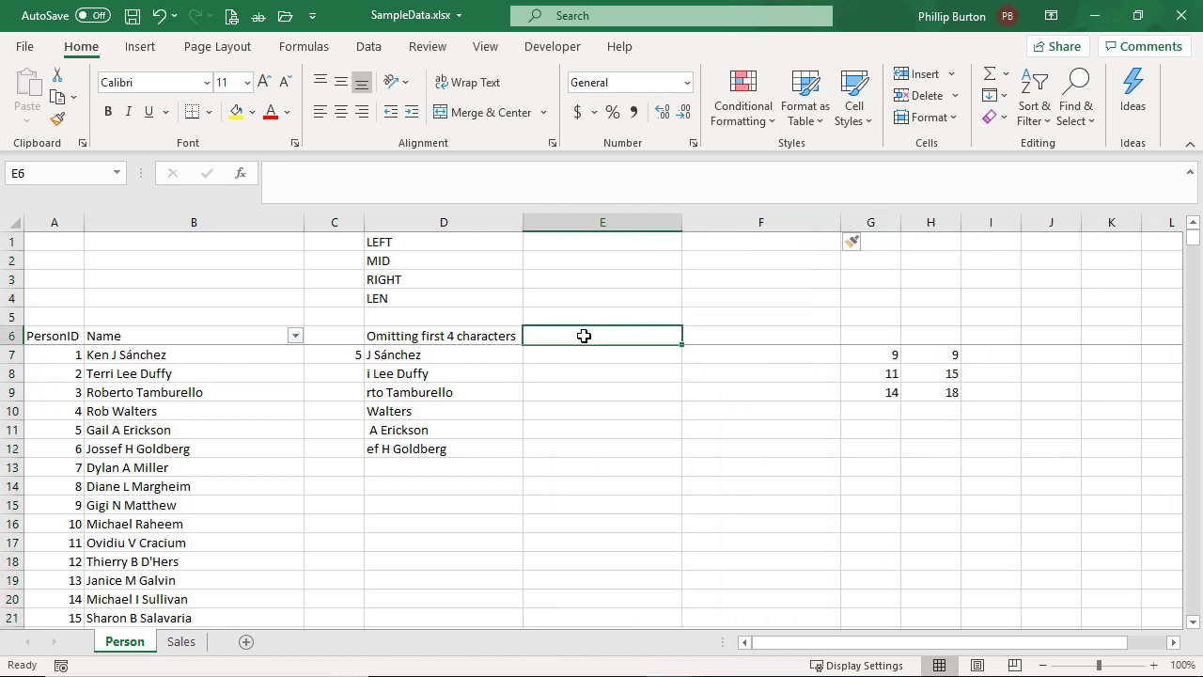
pyautogui.write('All b')
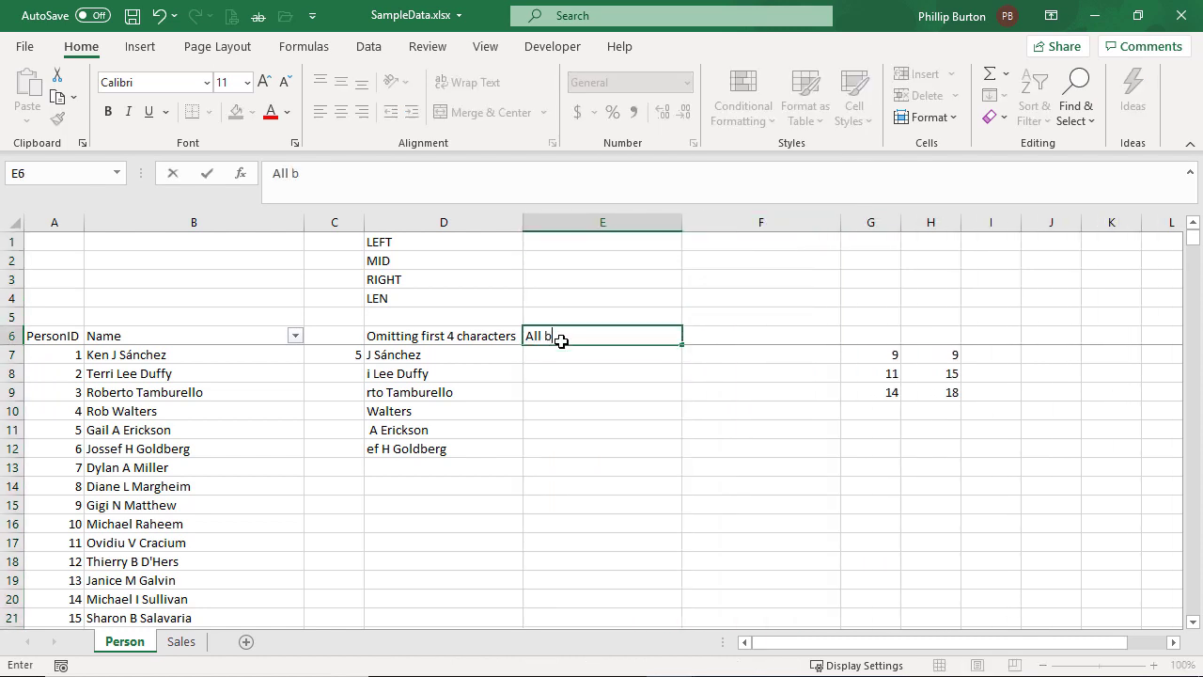
pyautogui.write('ut last 4 characters')
pyautogui.press('Return')
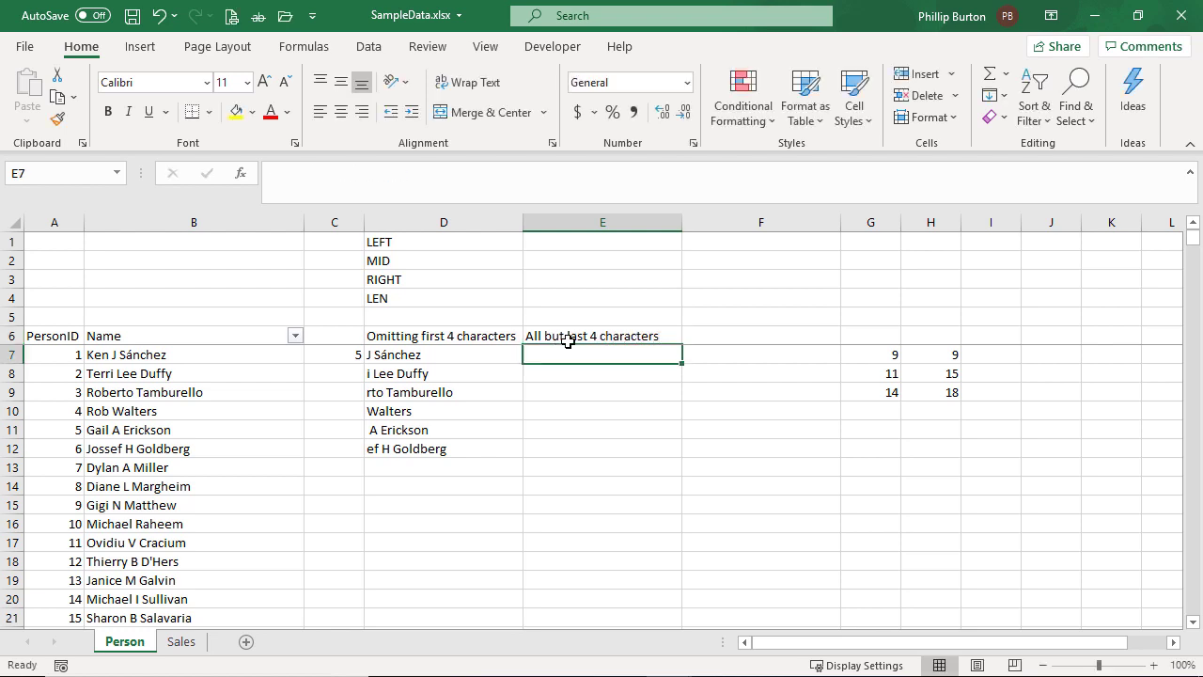
# Step: Try pasting the name from B7 into E7 as plain text and removing its last four characters
pyautogui.click(239, 350)
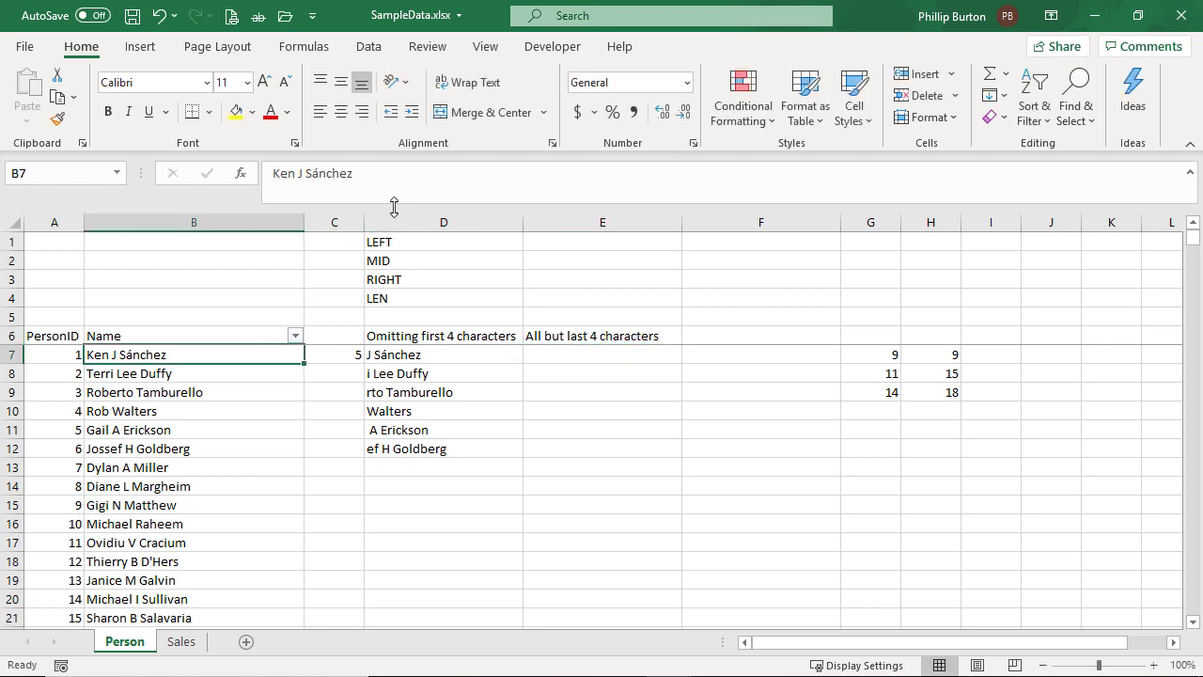
pyautogui.click(570, 350)
pyautogui.click(520, 180)
pyautogui.hotkey('ctrl', 'v')
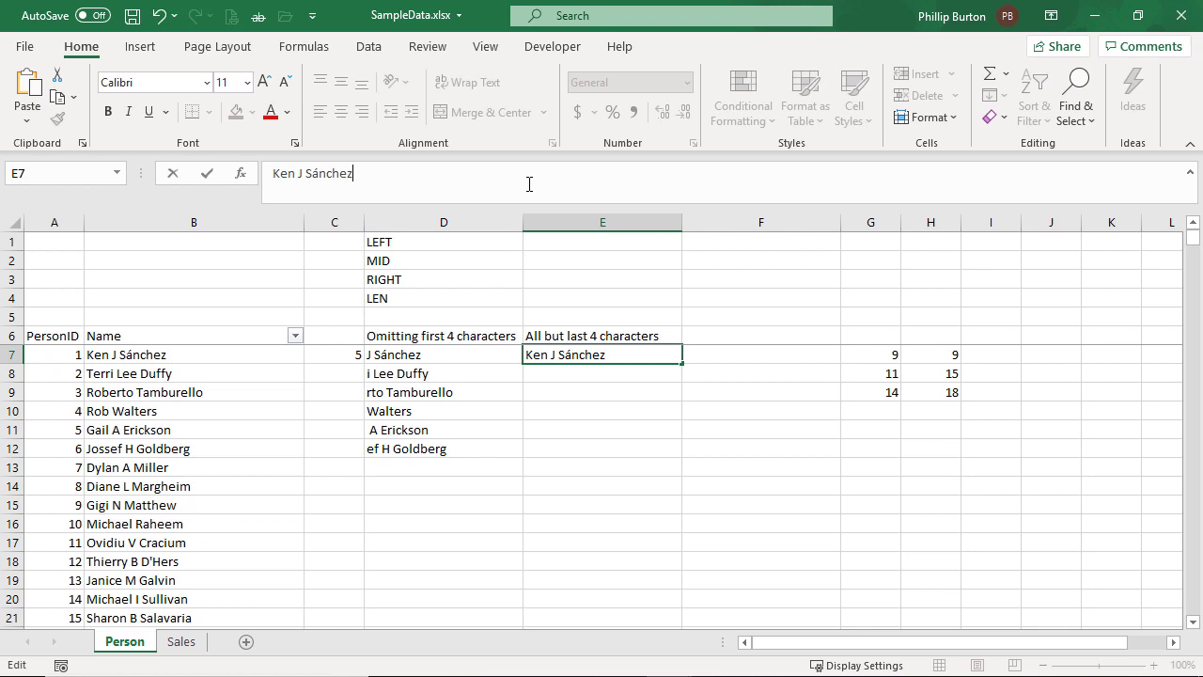
pyautogui.press('BackSpace')
pyautogui.press('BackSpace')
pyautogui.press('BackSpace')
pyautogui.press('BackSpace')
pyautogui.press('Escape')
pyautogui.write('=')
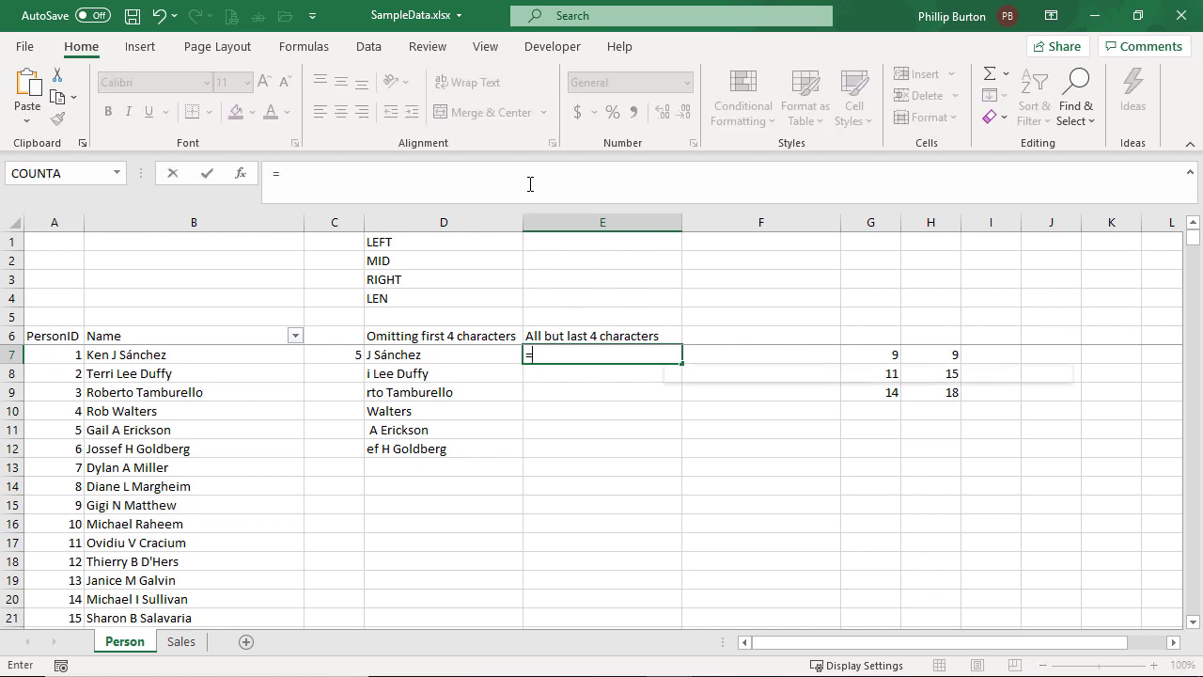
pyautogui.write('left(b7,')
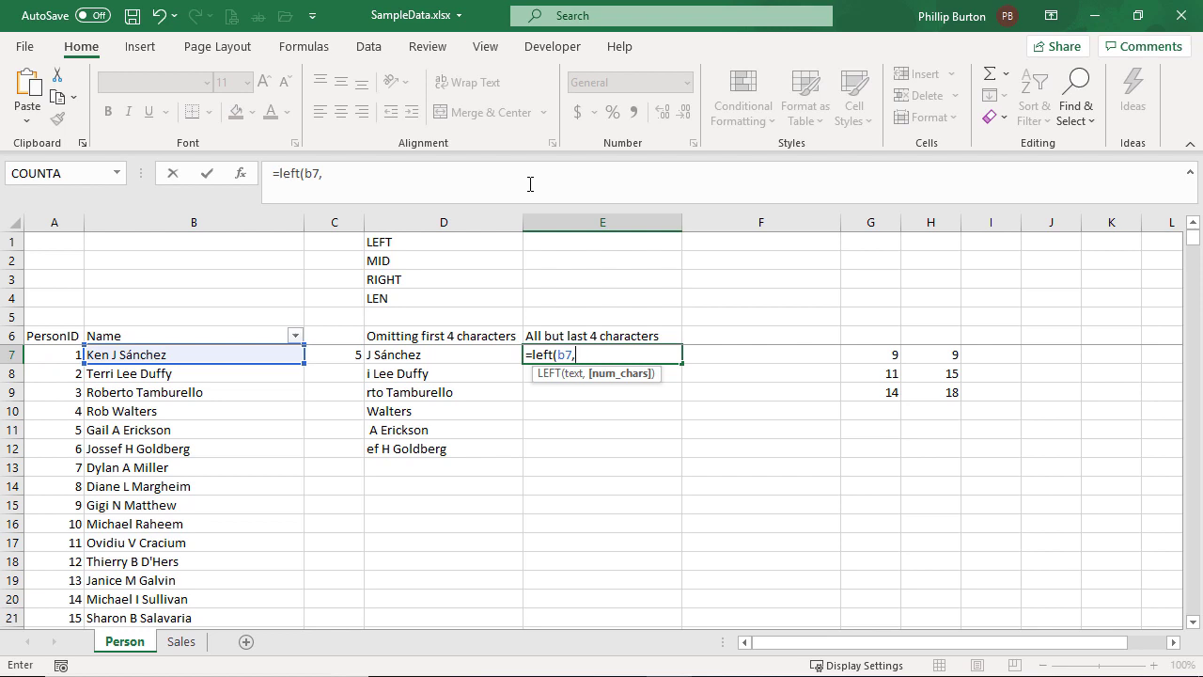
pyautogui.press('Escape')
# Step: Copy the LEN formula from H8 into H7 so that it reads =LEN(B7)
pyautogui.click(940, 376)
pyautogui.hotkey('ctrl', 'c')
pyautogui.click(946, 354)
pyautogui.hotkey('ctrl', 'v')
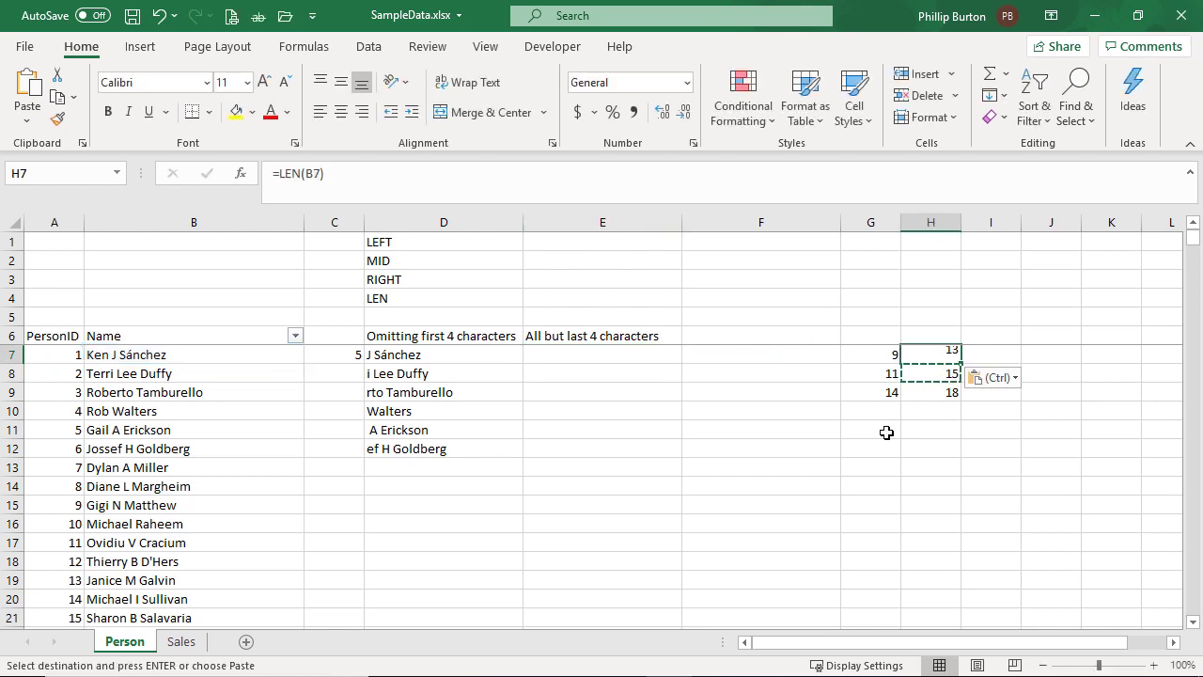
# Step: Switch to Notepad, write =LEFT(B7,LEN(B7)-4) below the MID formula and copy that line
pyautogui.click(584, 342)
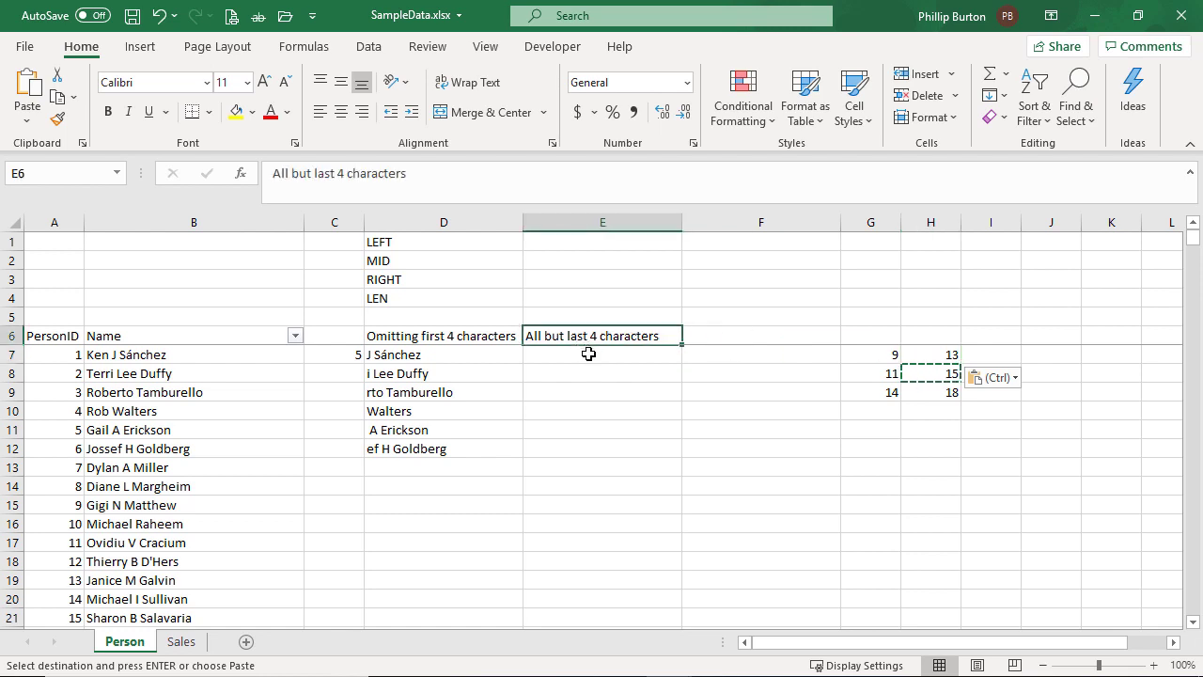
pyautogui.click(588, 353)
pyautogui.moveTo(2, 639); pyautogui.dragTo(706, 446)
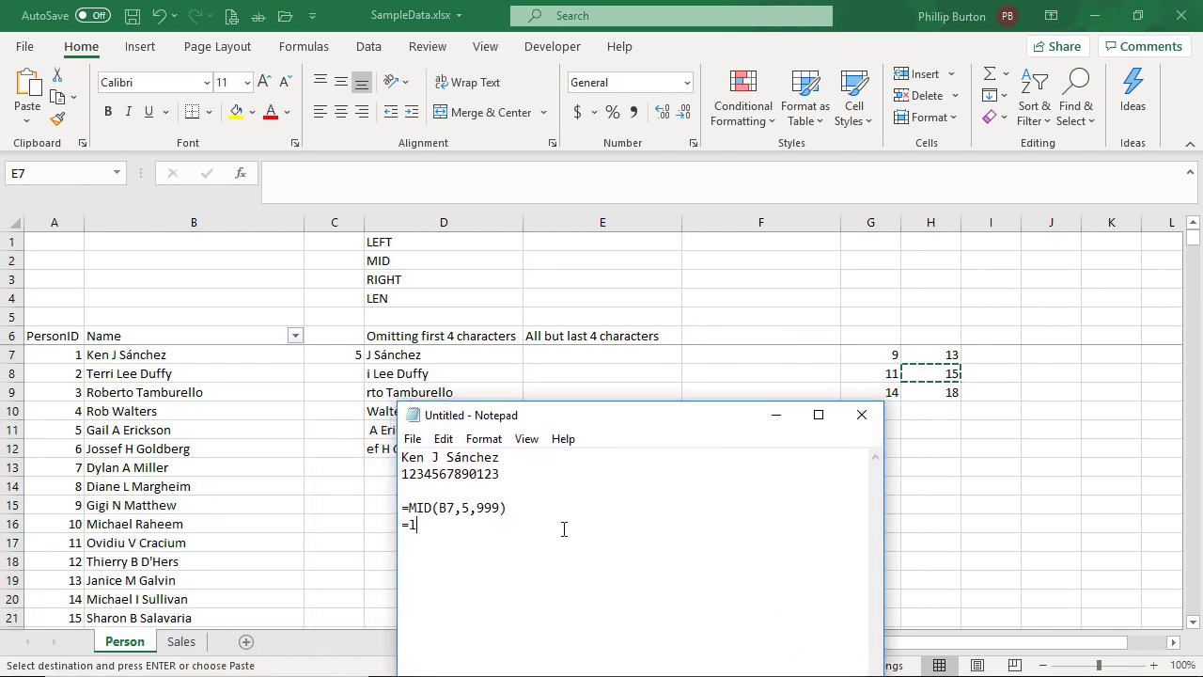
pyautogui.write('EFT(B7,13')
pyautogui.hotkey('shift', 'Left')
pyautogui.hotkey('shift', 'Left')
pyautogui.write('LEN(B7)')
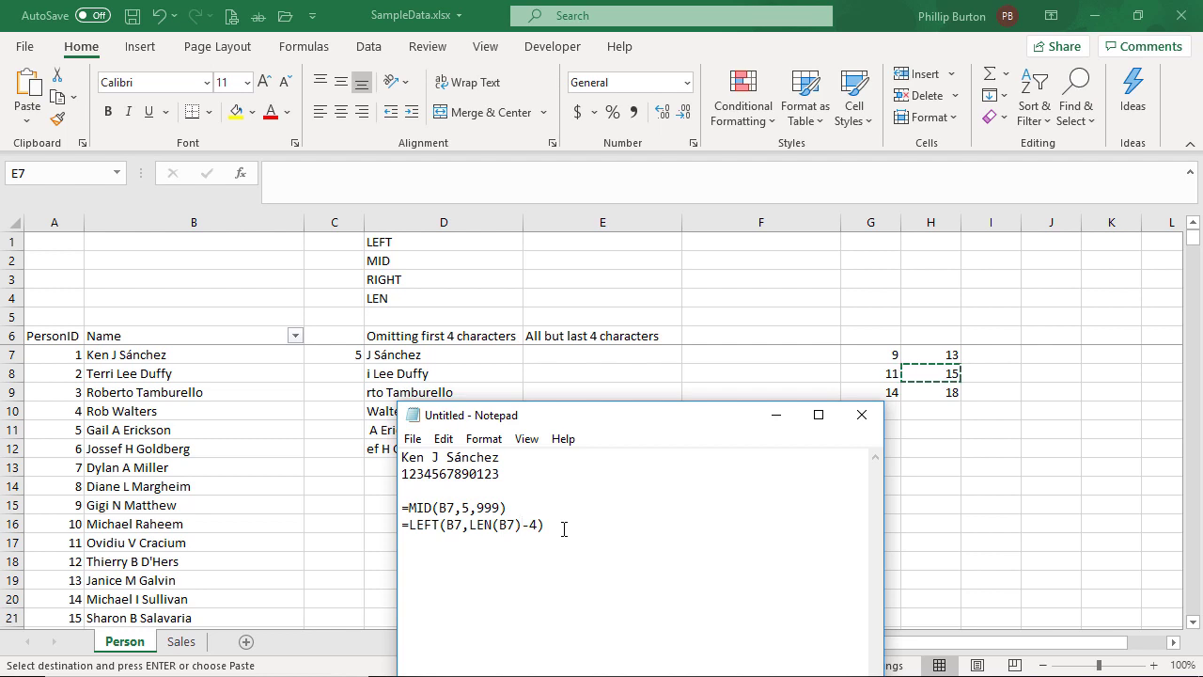
pyautogui.moveTo(568, 525); pyautogui.dragTo(332, 522)
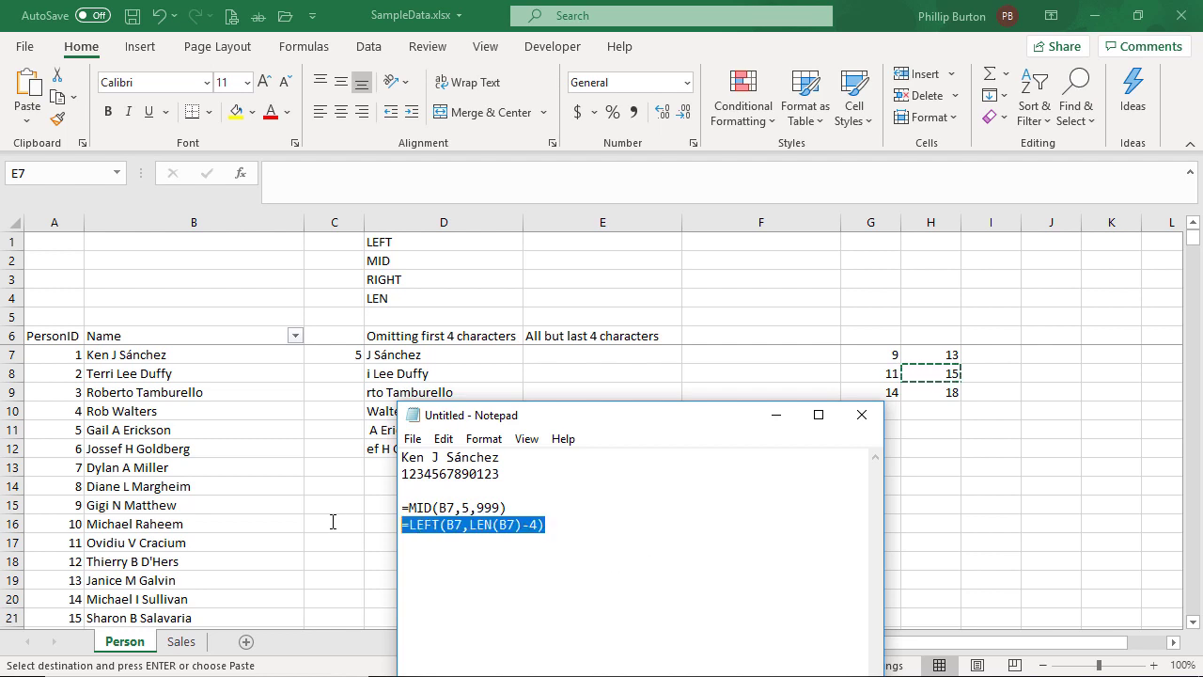
# Step: Examine the B7 and LEN(B7)-4 arguments of the LEFT formula in Notepad
pyautogui.click(458, 526)
pyautogui.doubleClick(456, 524)
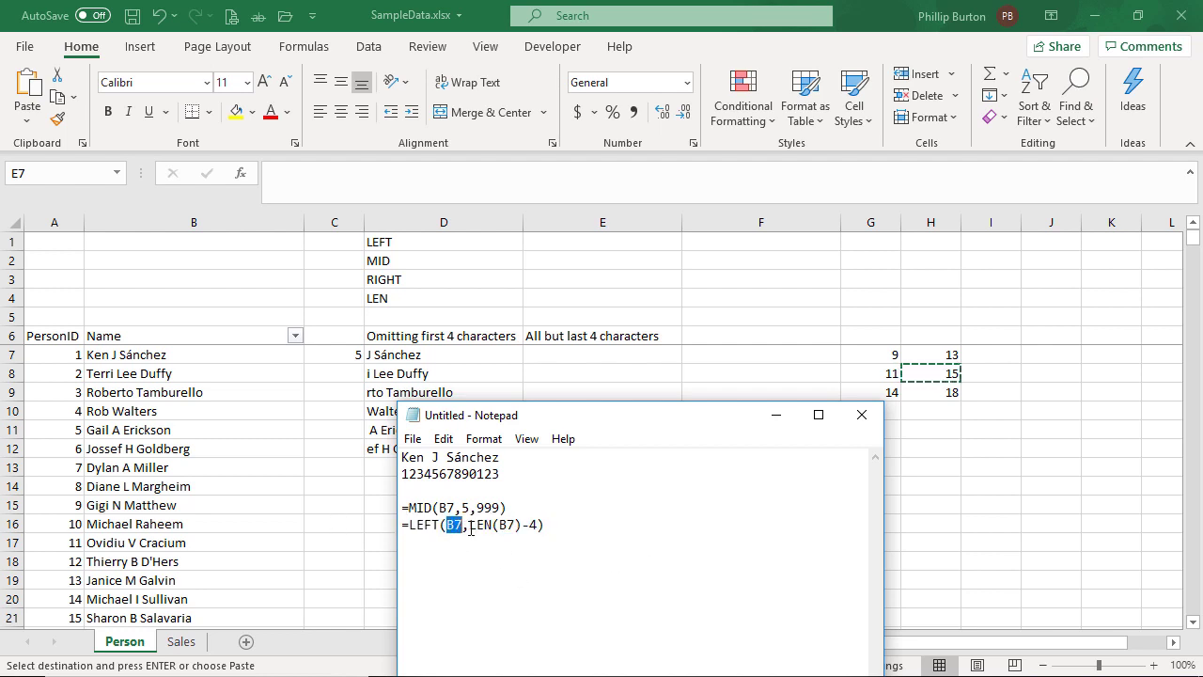
pyautogui.click(470, 527)
pyautogui.hotkey('shift', 'Right')
pyautogui.hotkey('shift', 'Right')
pyautogui.hotkey('shift', 'Right')
pyautogui.hotkey('shift', 'Right')
pyautogui.hotkey('shift', 'Right')
pyautogui.moveTo(402, 524); pyautogui.dragTo(540, 524)
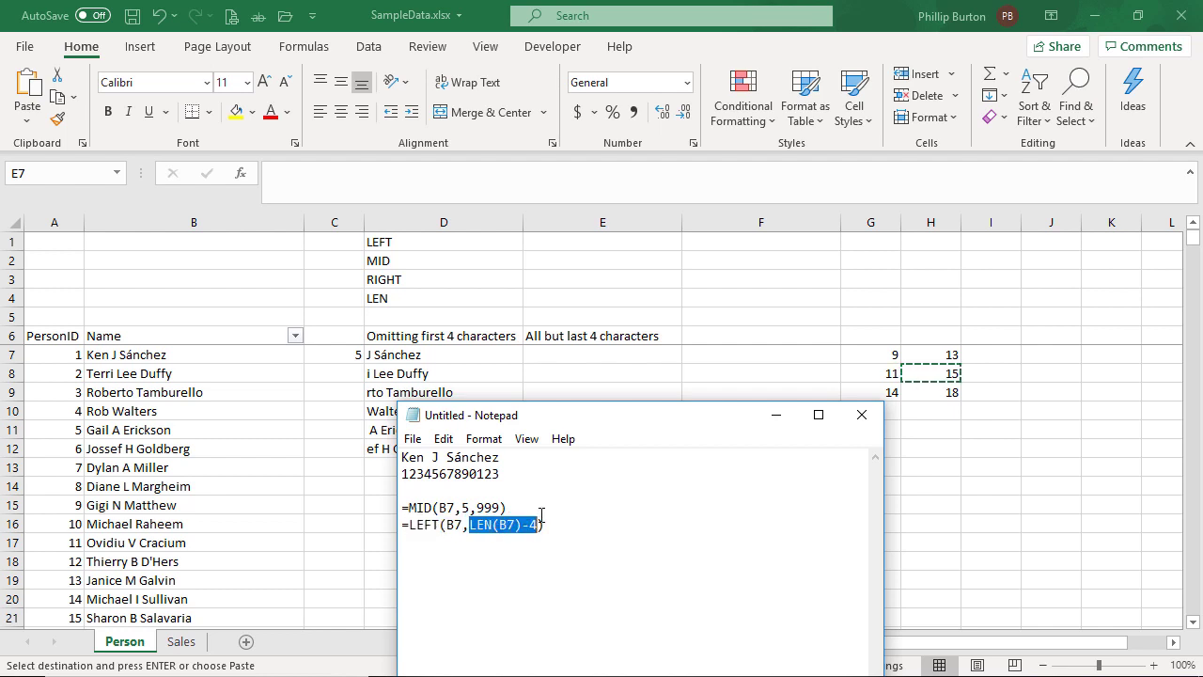
# Step: Move Notepad out of the way and paste the formula =LEFT(B7,LEN(B7)-4) into E7 in Excel
pyautogui.moveTo(585, 421); pyautogui.dragTo(0, 423)
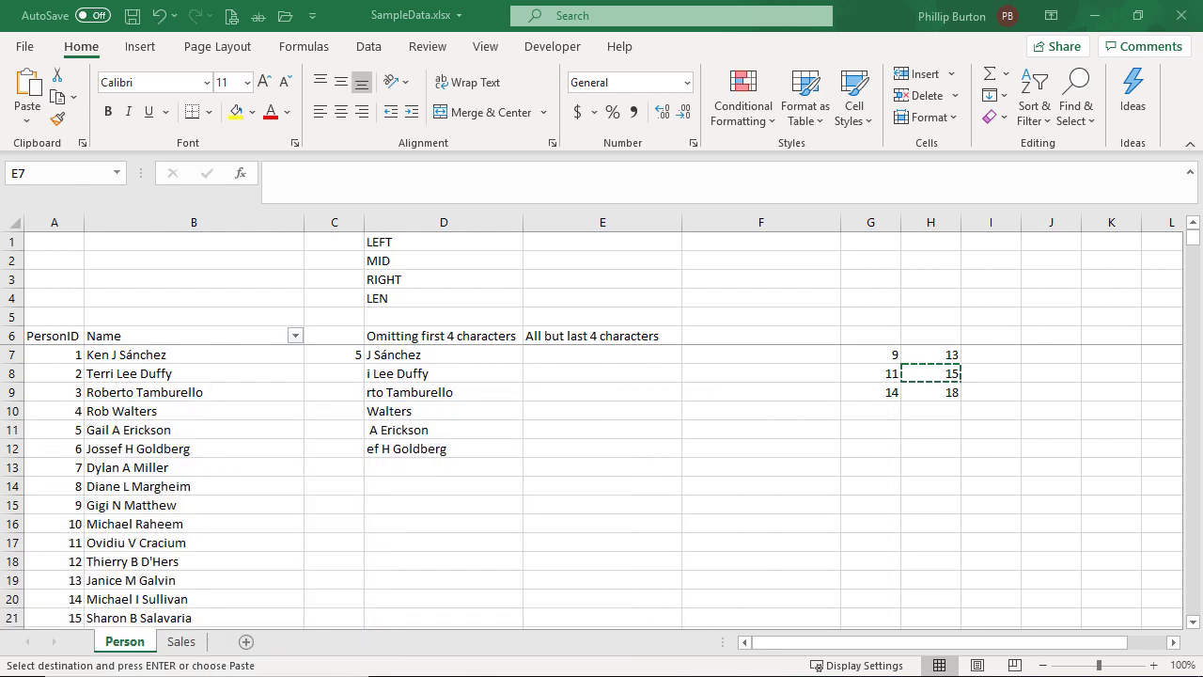
pyautogui.click(553, 357)
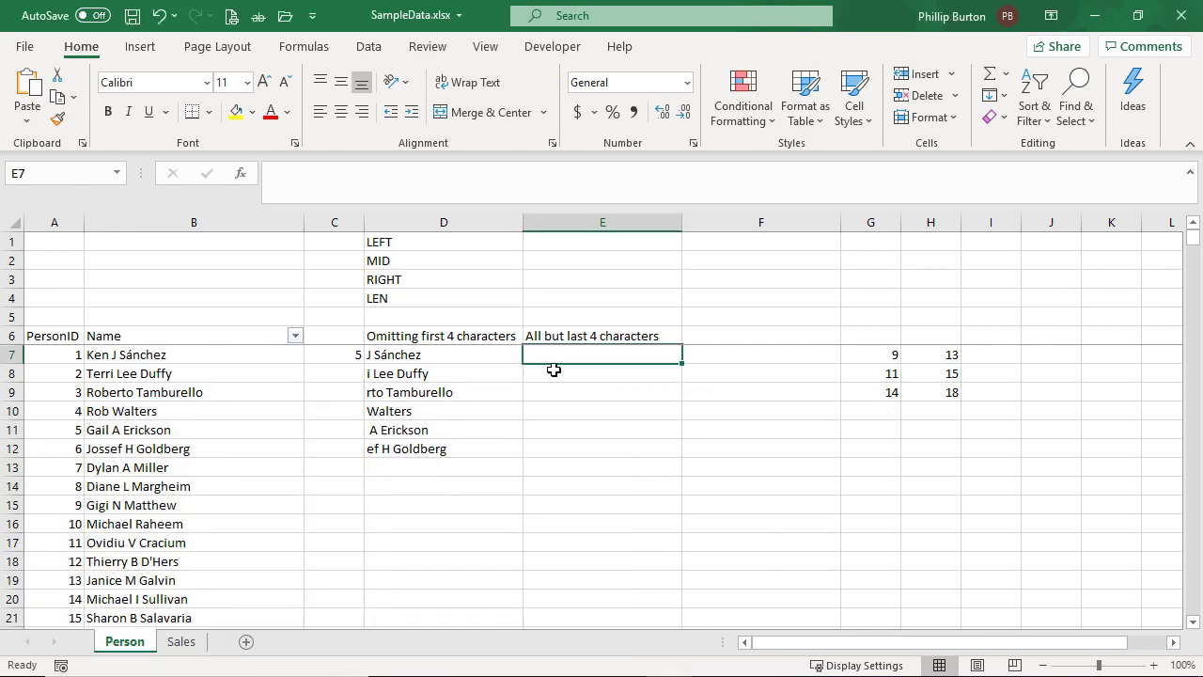
pyautogui.click(436, 186)
pyautogui.hotkey('ctrl', 'v')
pyautogui.press('Return')
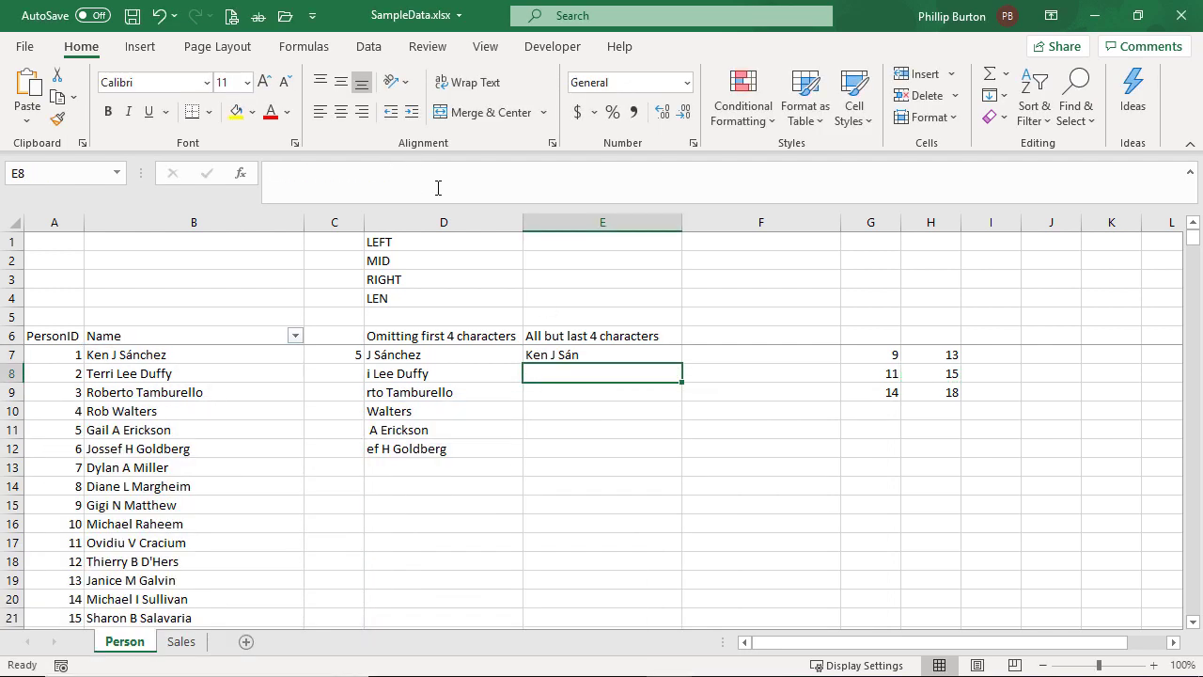
# Step: Copy the LEFT formula from E7 down through E12
pyautogui.press('Up')
pyautogui.hotkey('ctrl', 'c')
pyautogui.hotkey('shift', 'Down')
pyautogui.hotkey('shift', 'Down')
pyautogui.hotkey('shift', 'Down')
pyautogui.hotkey('shift', 'Down')
pyautogui.hotkey('shift', 'Down')
pyautogui.hotkey('ctrl', 'v')
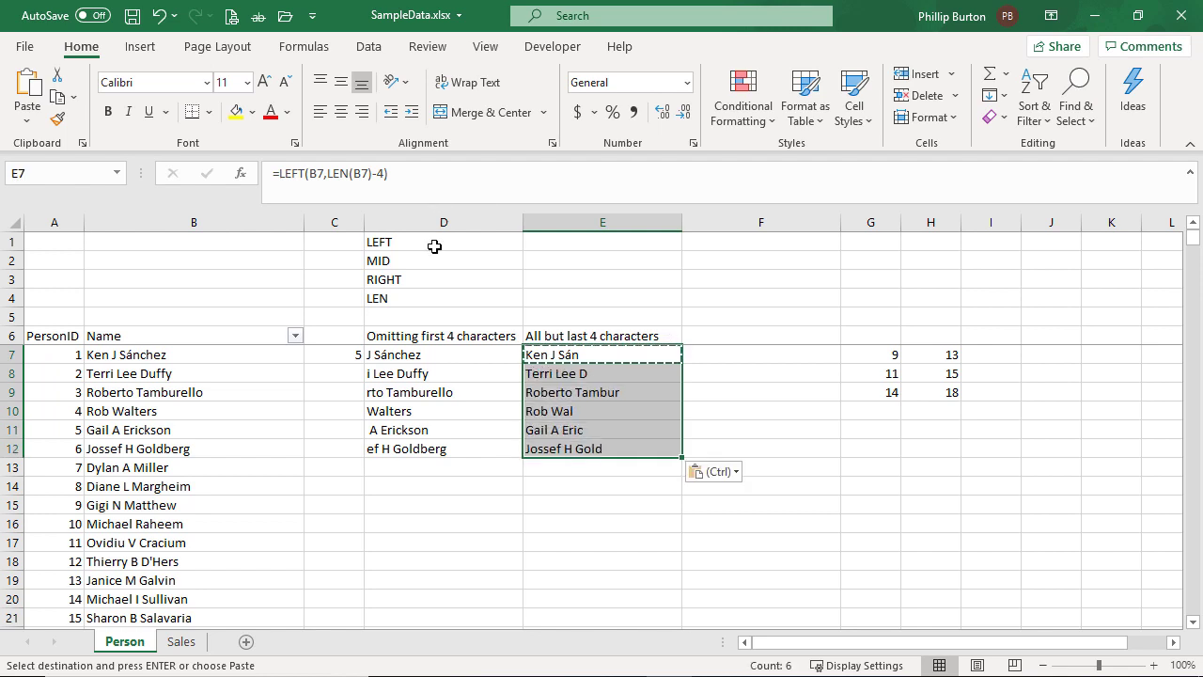
# Step: Compare the names in B8 and B9 with the shortened text in E8 and E9, and check E7's formula
pyautogui.click(113, 376)
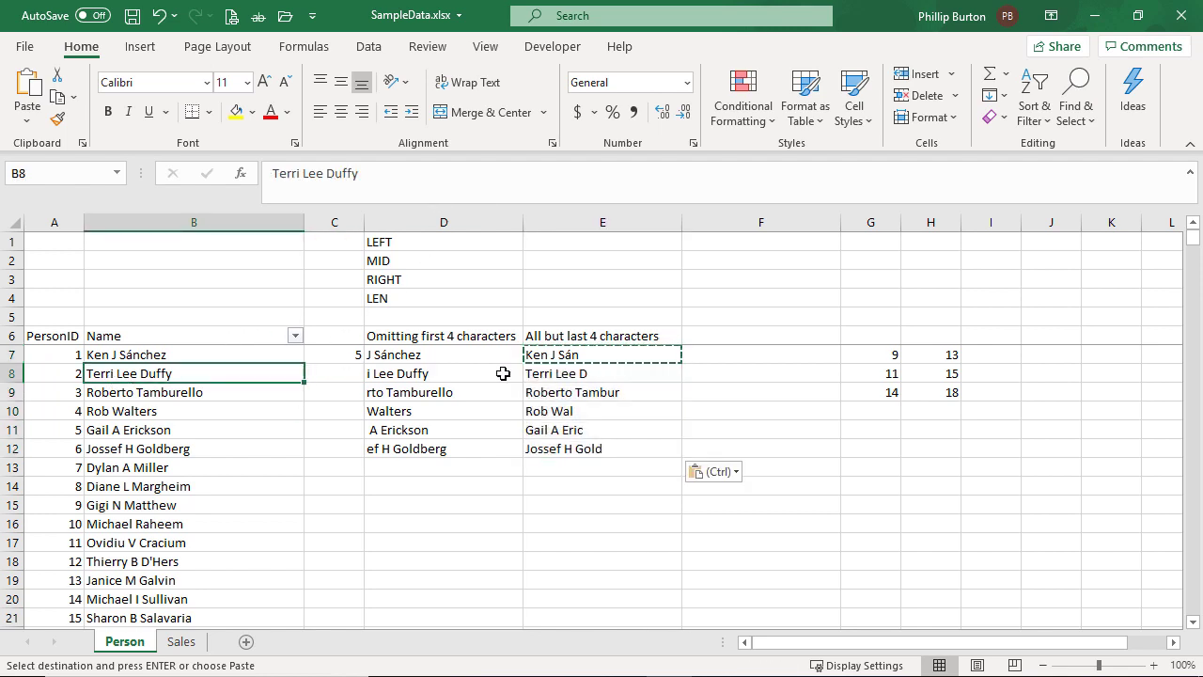
pyautogui.click(554, 374)
pyautogui.click(193, 396)
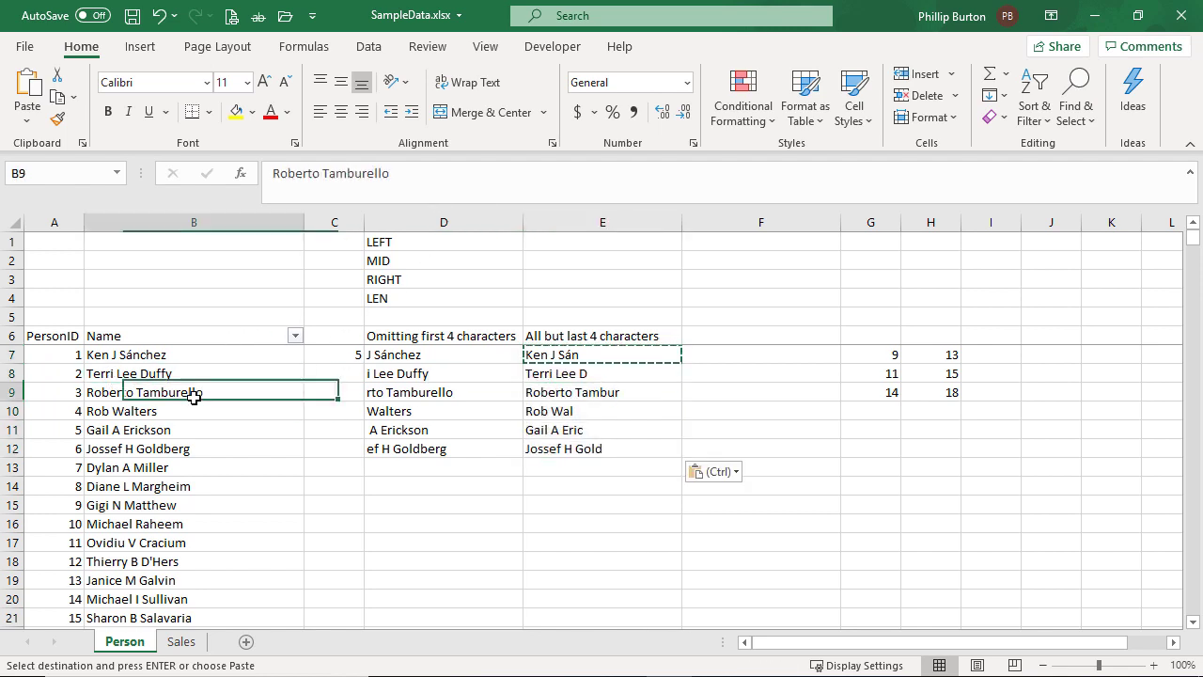
pyautogui.click(577, 391)
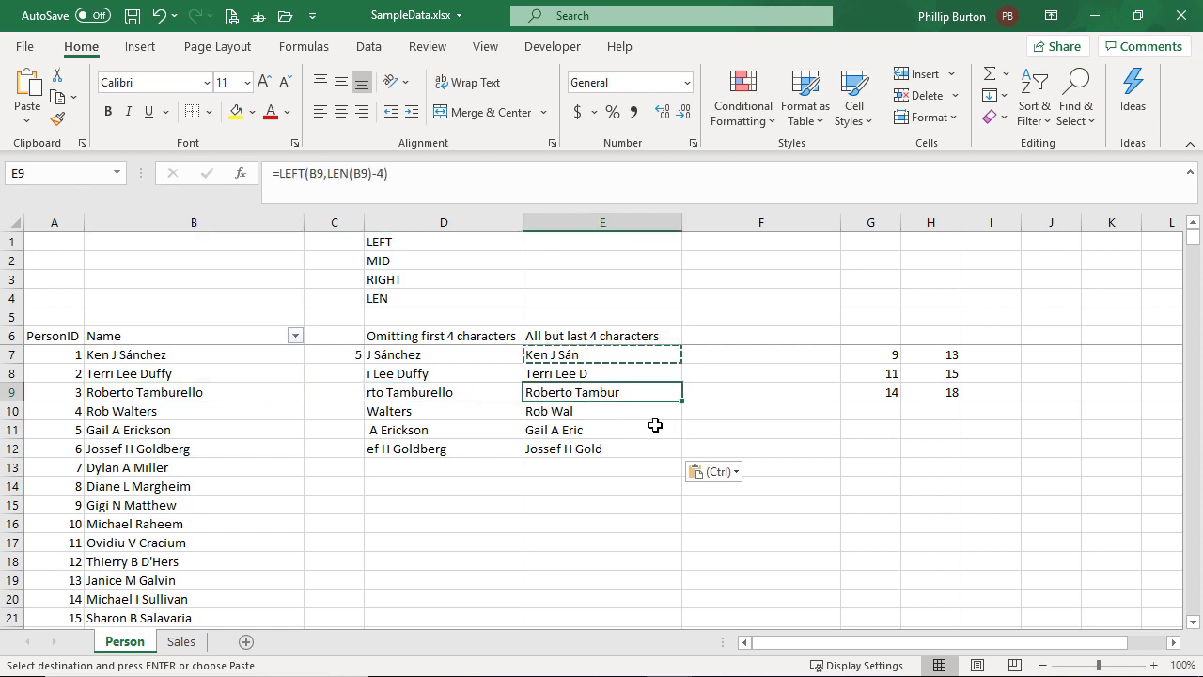
pyautogui.press('Escape')
pyautogui.click(666, 347)
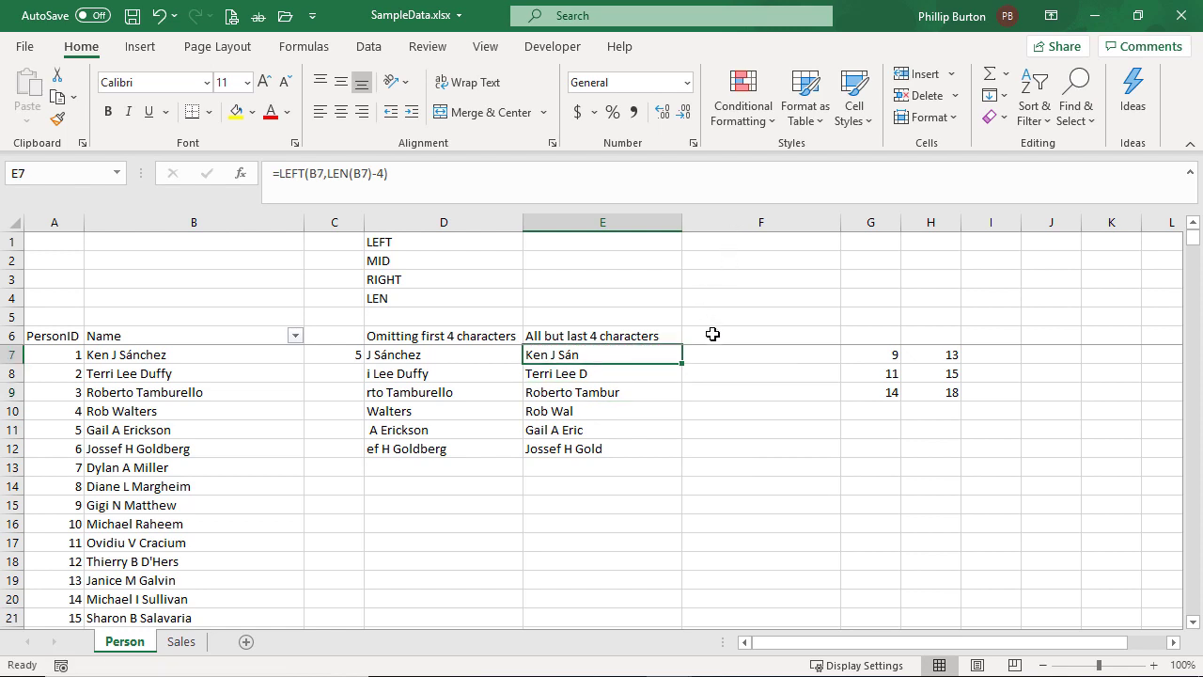
# Step: Enter the heading "All but not the first 2, not last 2 characters" in F6
pyautogui.click(713, 333)
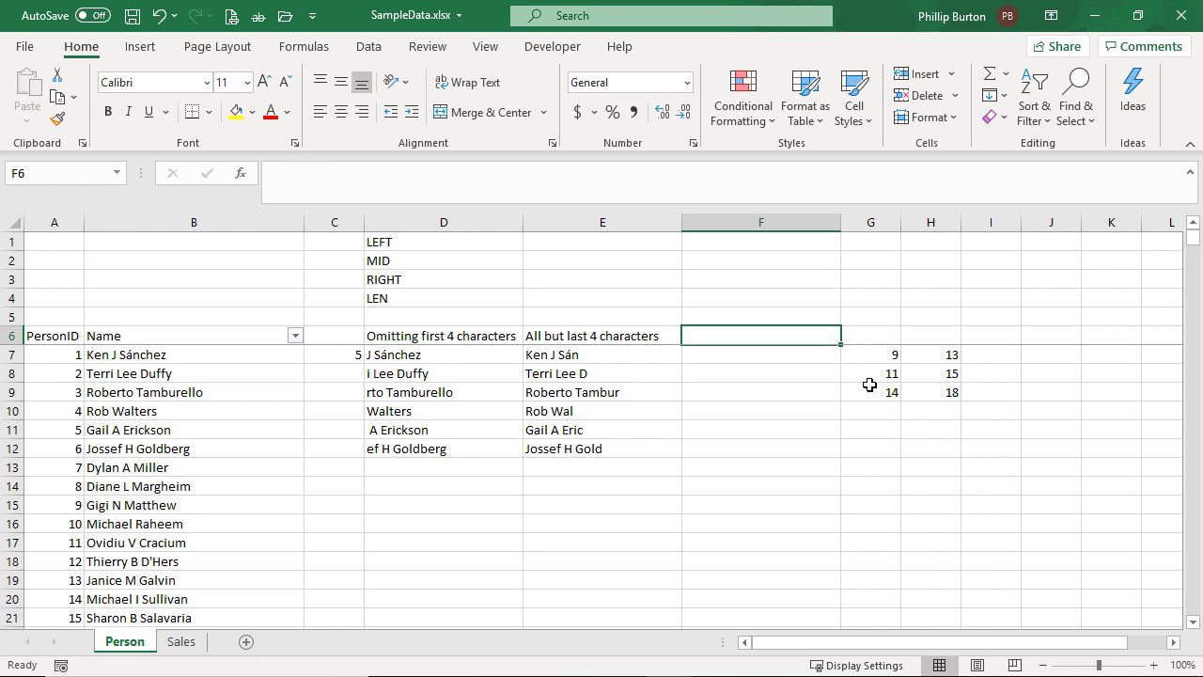
pyautogui.write('all ')
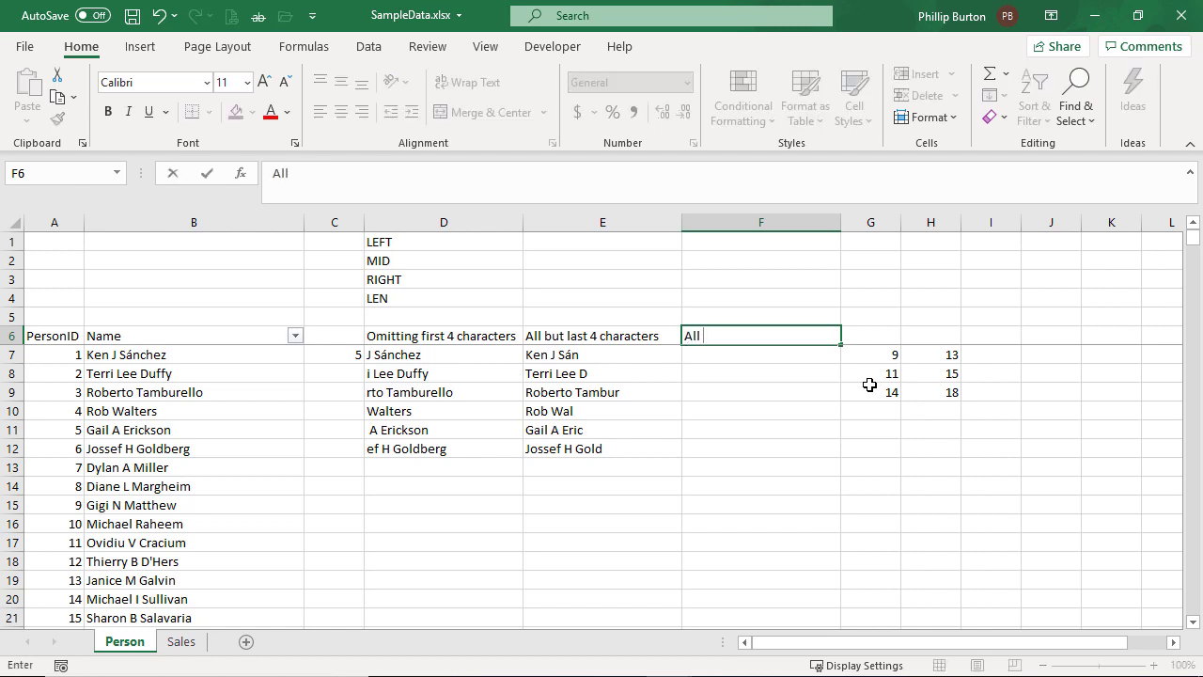
pyautogui.write('but not the first ')
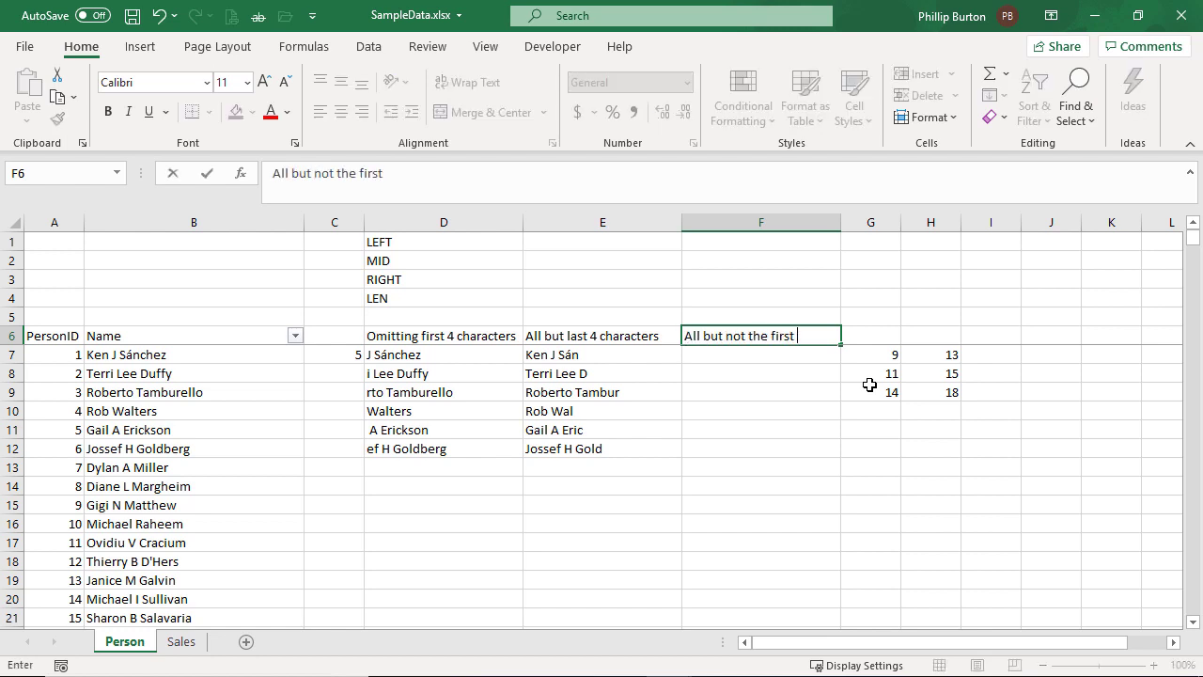
pyautogui.write('2, not last 2')
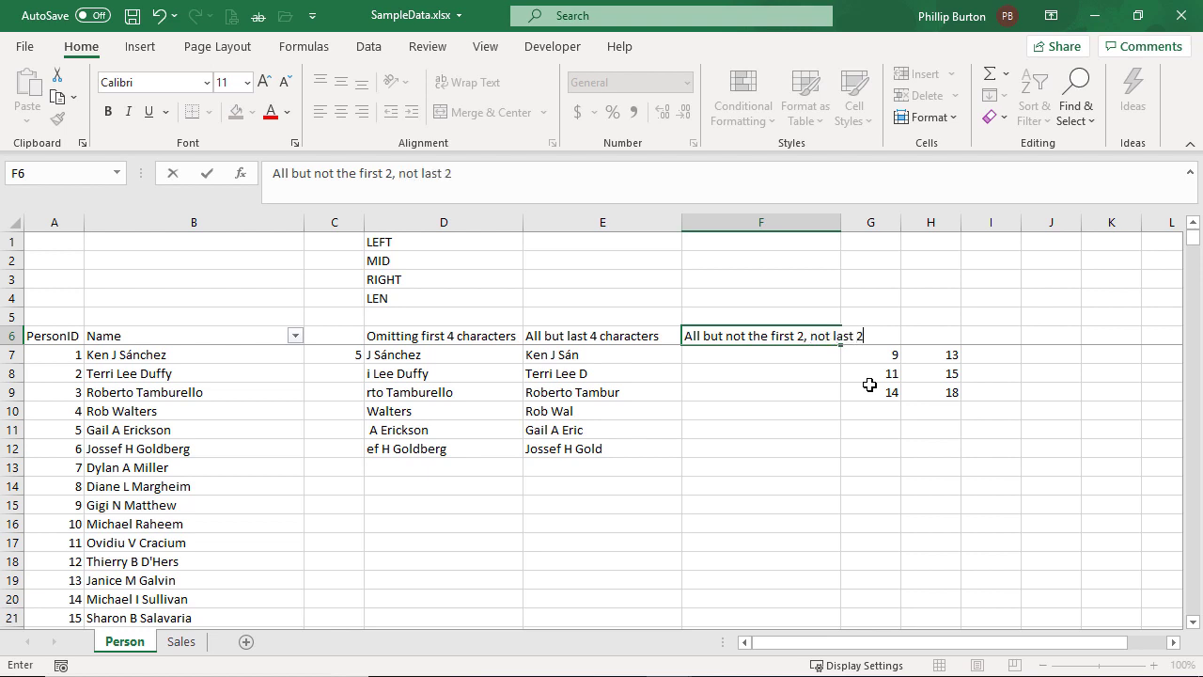
pyautogui.write(' charc')
pyautogui.write('cters')
pyautogui.press('Return')
# Step: Widen column F to fit its heading and remove the helper numbers from columns G and H
pyautogui.moveTo(839, 224); pyautogui.dragTo(999, 223)
pyautogui.rightClick(999, 226)
pyautogui.press('Escape')
pyautogui.click(833, 339)
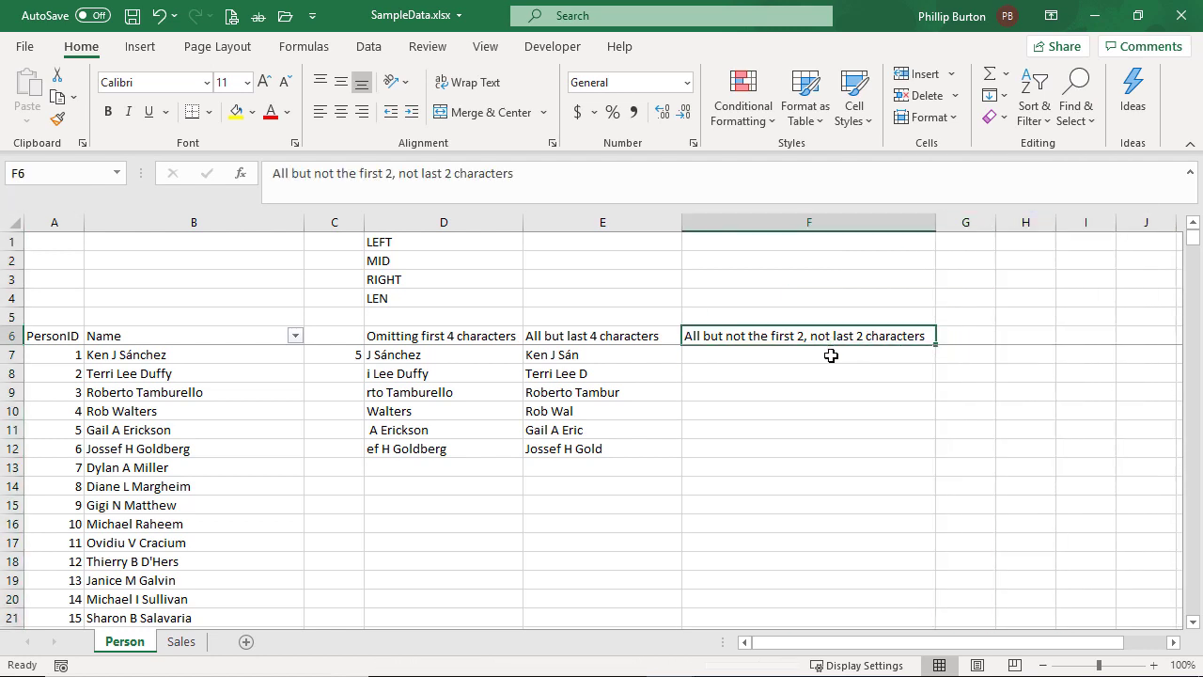
# Step: Select F7, then switch to the browser showing the Udemy Excel course page
pyautogui.click(831, 354)
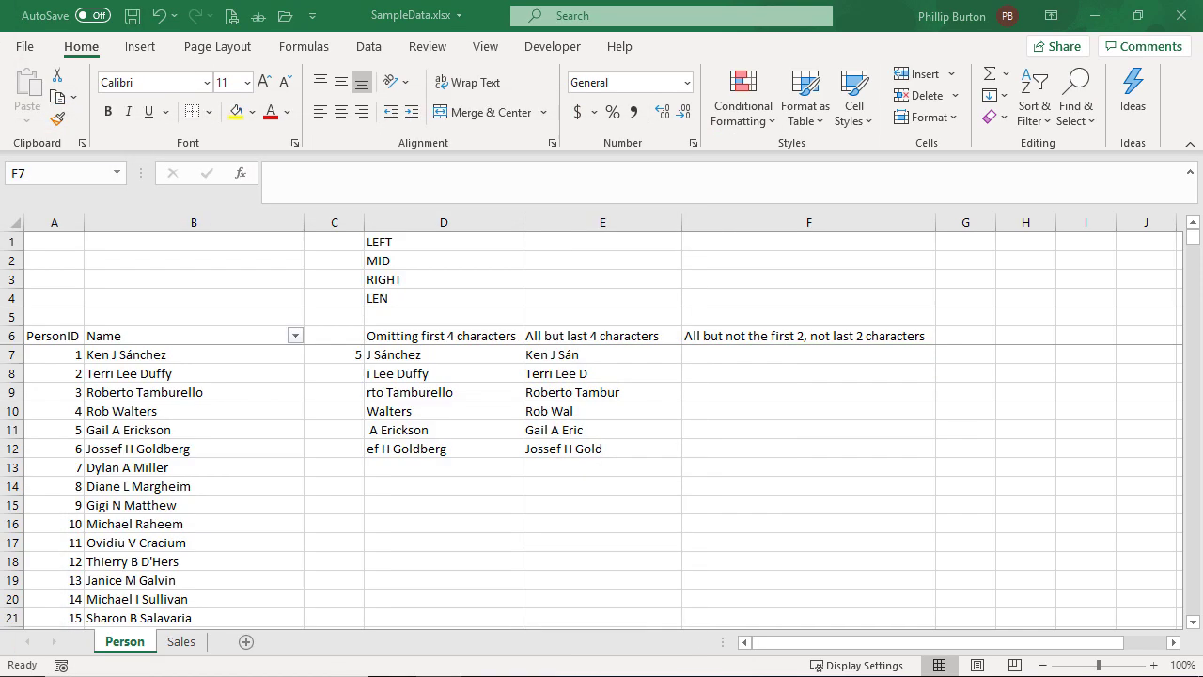
pyautogui.moveTo(0, 338); pyautogui.dragTo(822, 0)
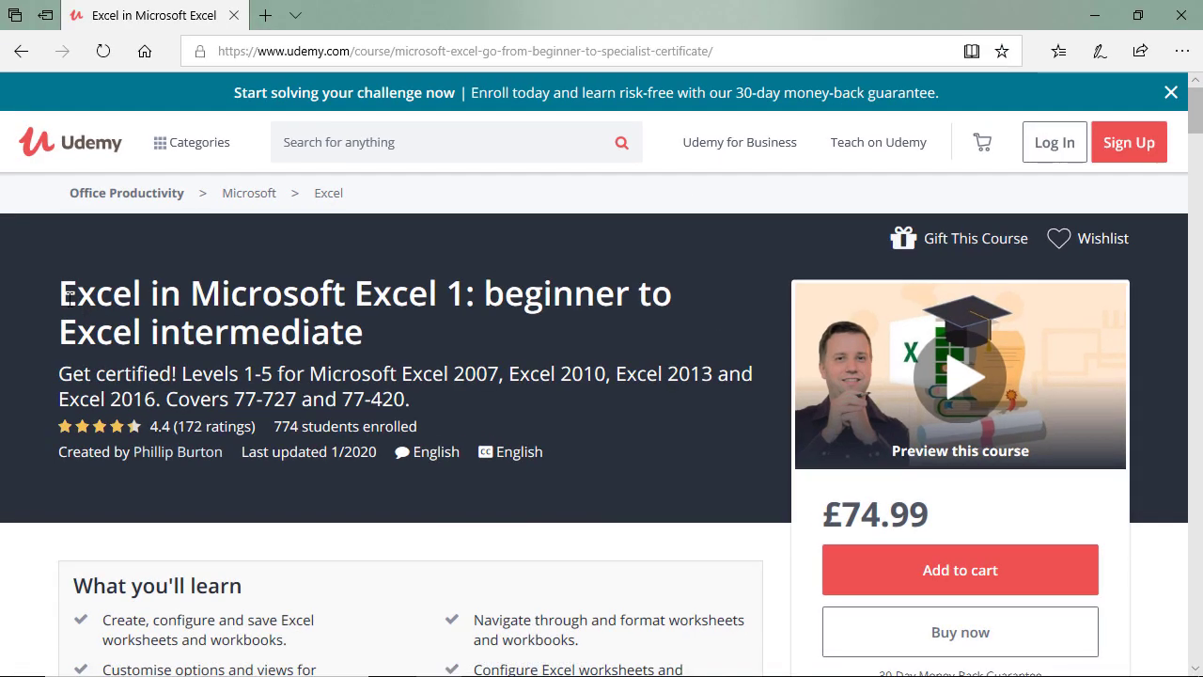
# Step: Review the Udemy course curriculum, including the Level 5, Section 5 lectures on text functions, and return to the SampleData.xlsx workbook in Excel
pyautogui.moveTo(69, 299); pyautogui.dragTo(467, 299)
pyautogui.scroll(-15, 630, 488)
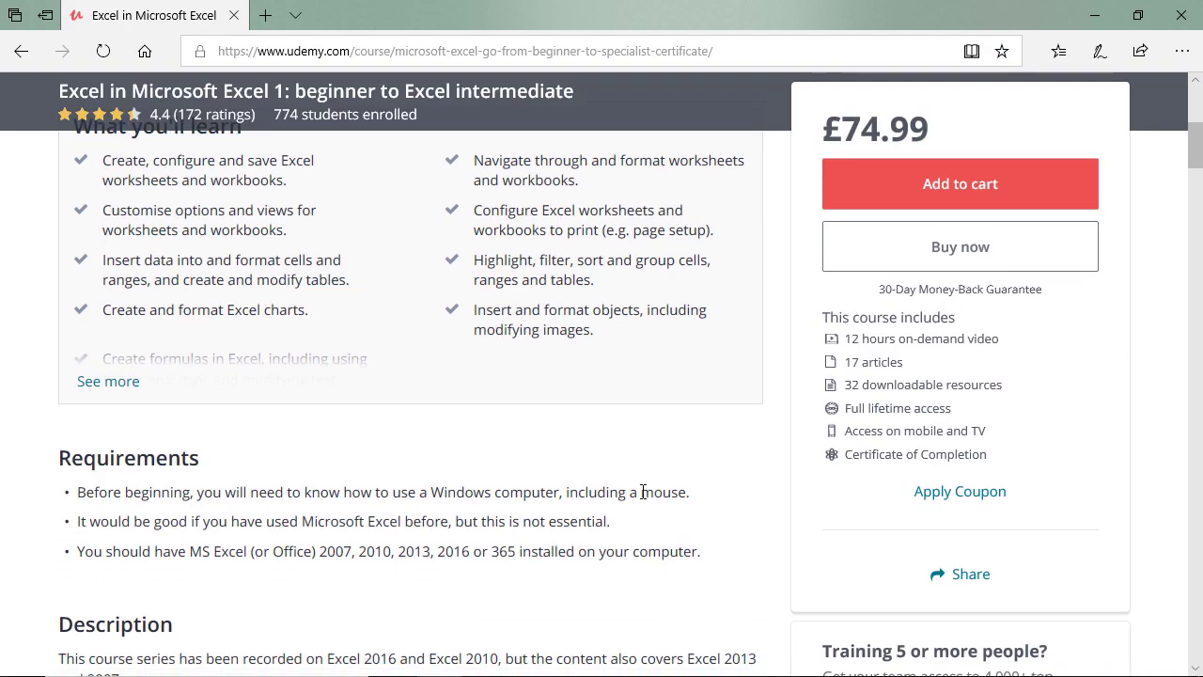
pyautogui.scroll(-9, 637, 489)
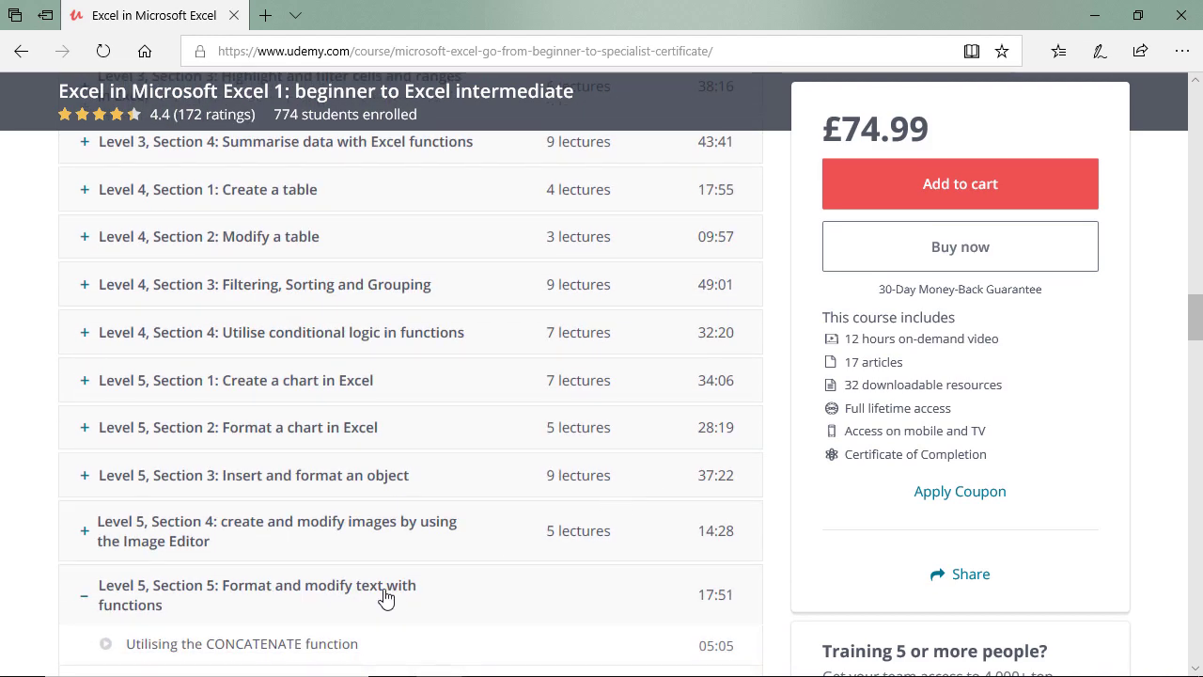
pyautogui.scroll(-1, 442, 592)
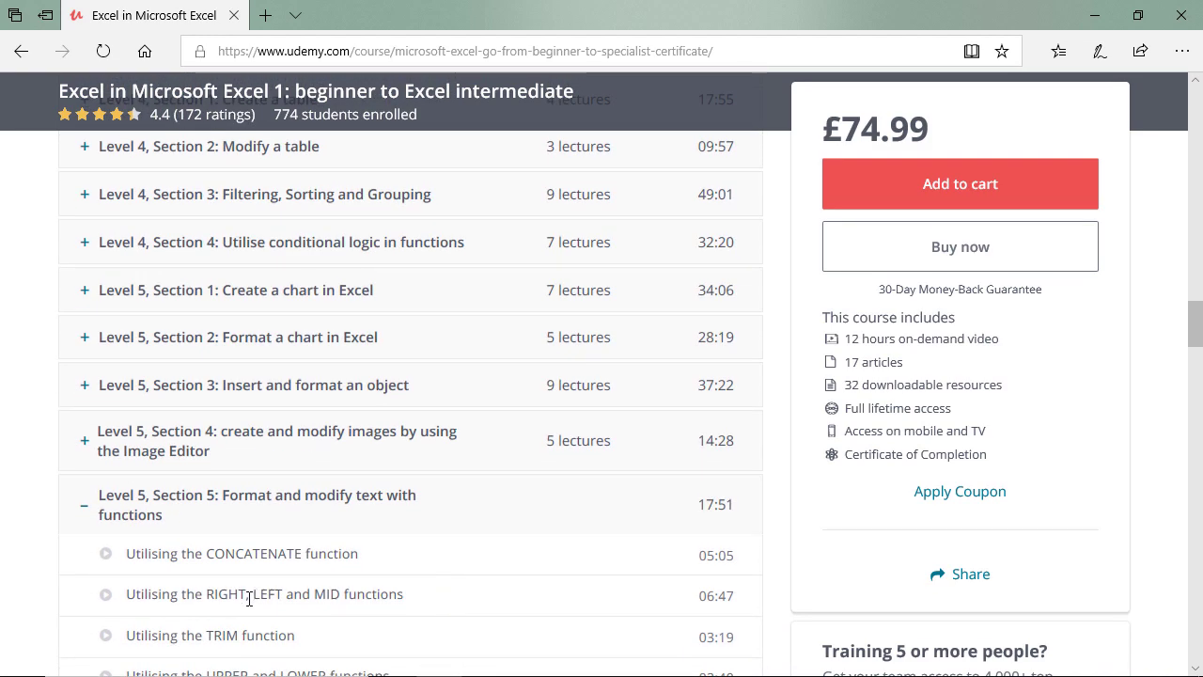
pyautogui.scroll(4, 481, 571)
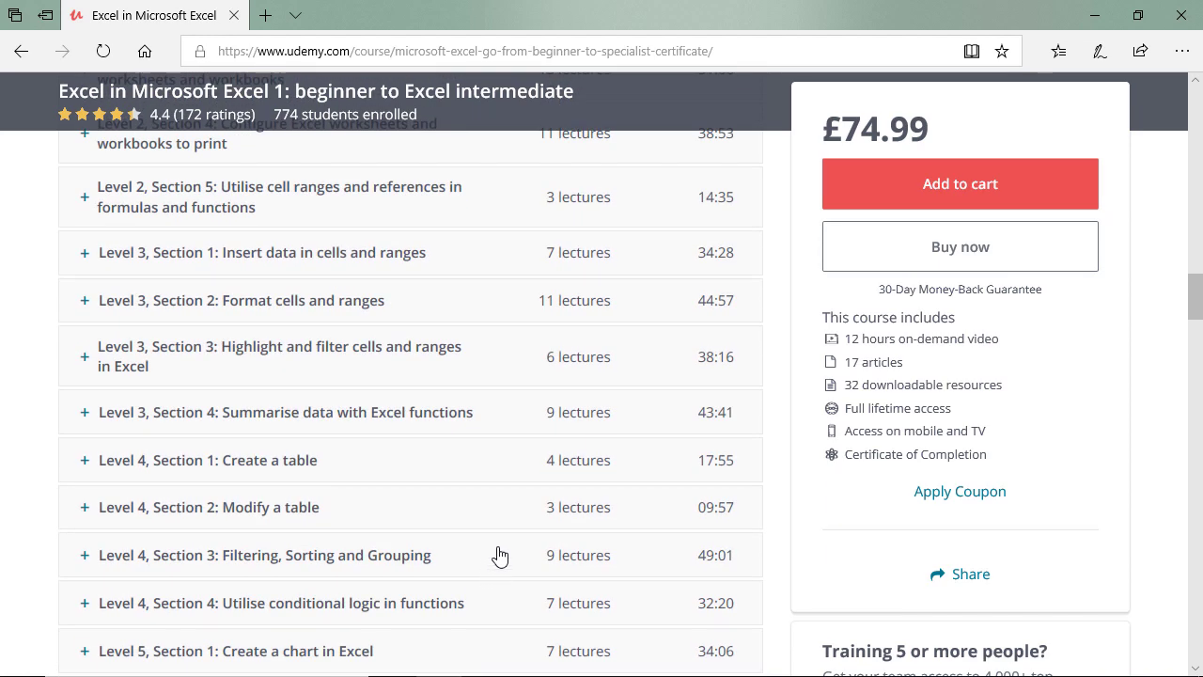
pyautogui.scroll(1, 498, 550)
pyautogui.scroll(3, 503, 541)
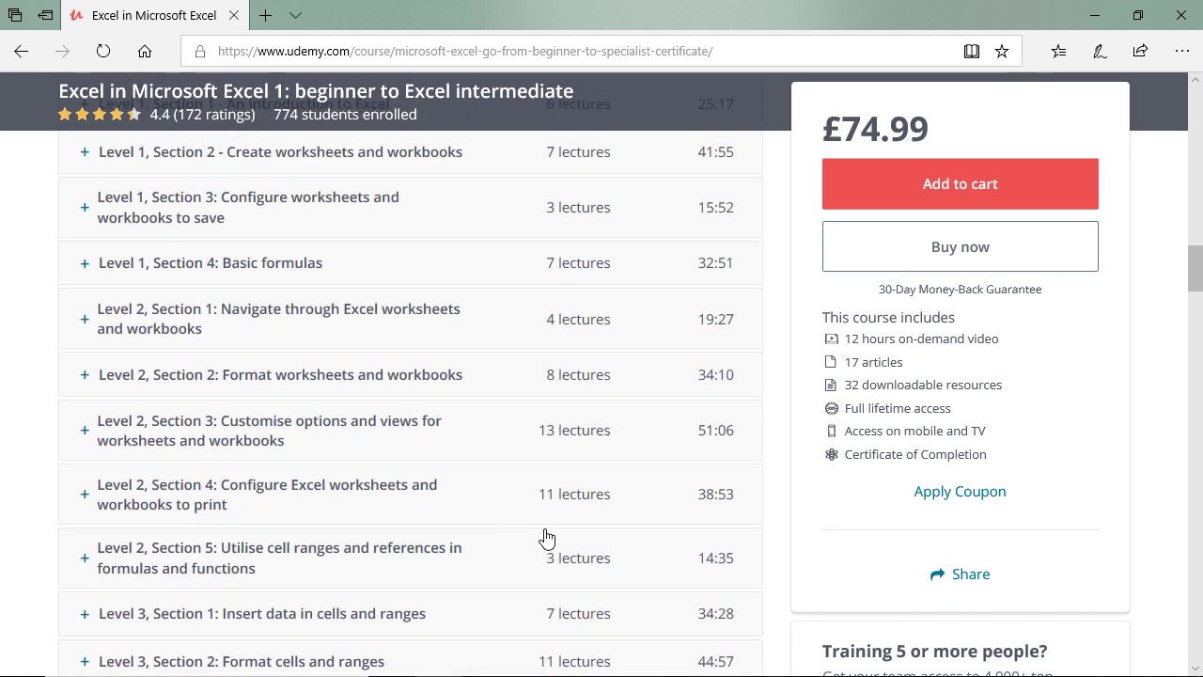
pyautogui.scroll(-7, 544, 537)
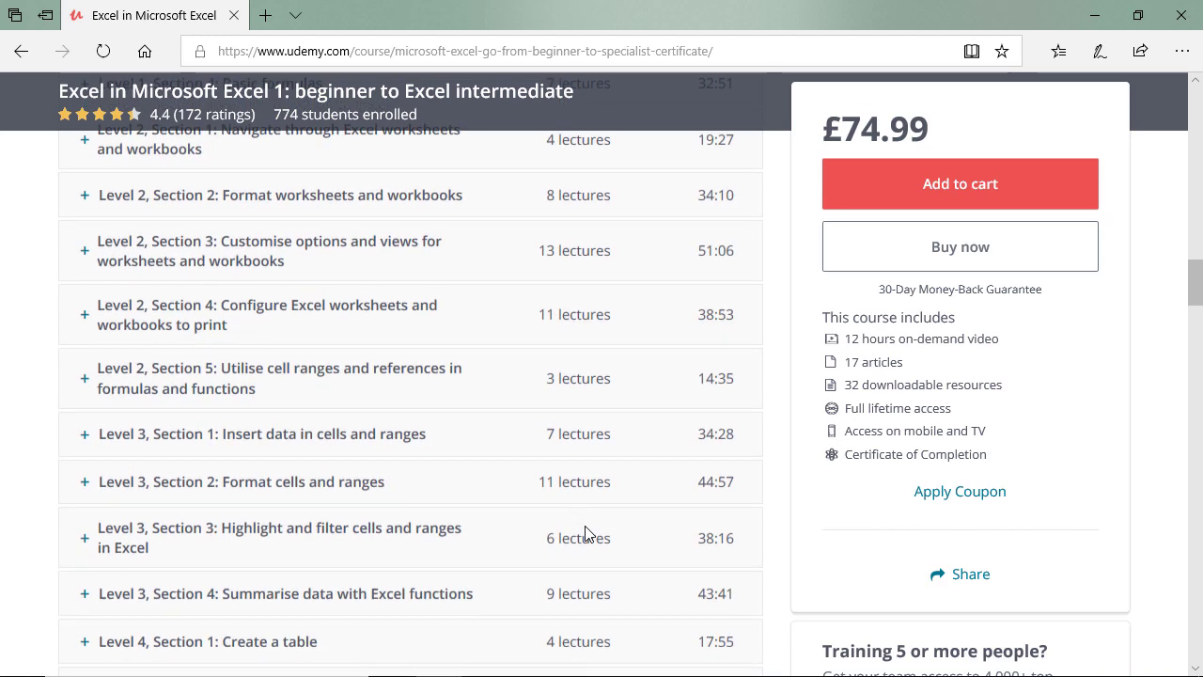
pyautogui.scroll(-1, 595, 366)
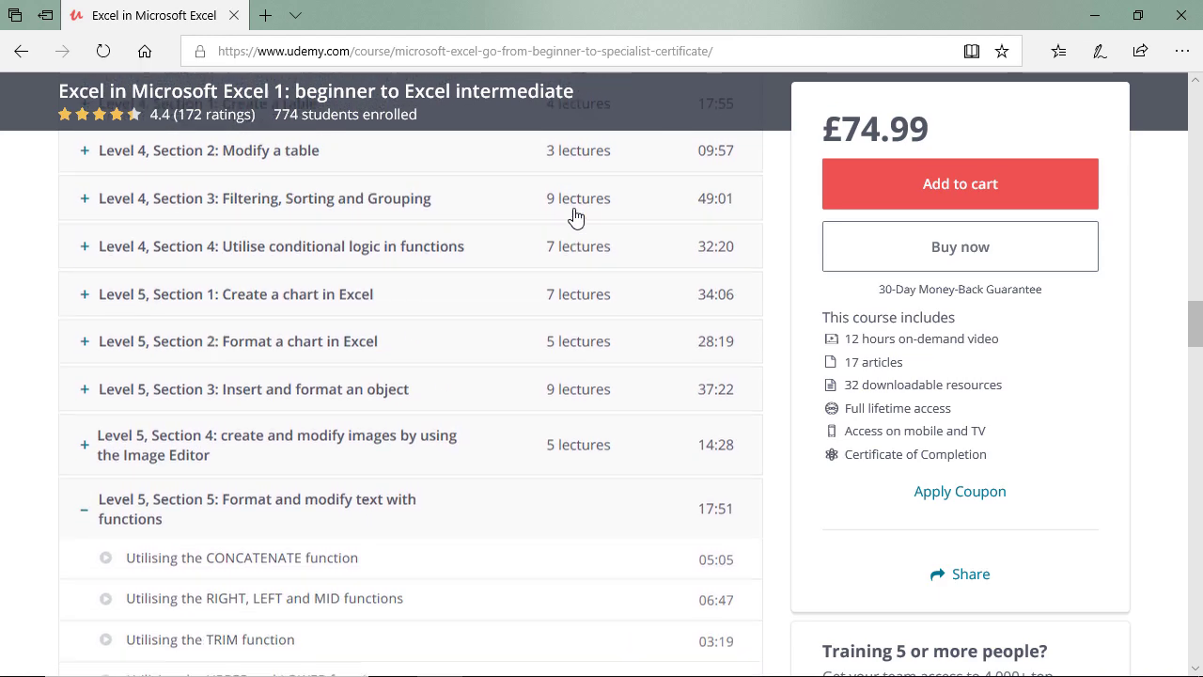
pyautogui.moveTo(669, 5); pyautogui.dragTo(387, 144)
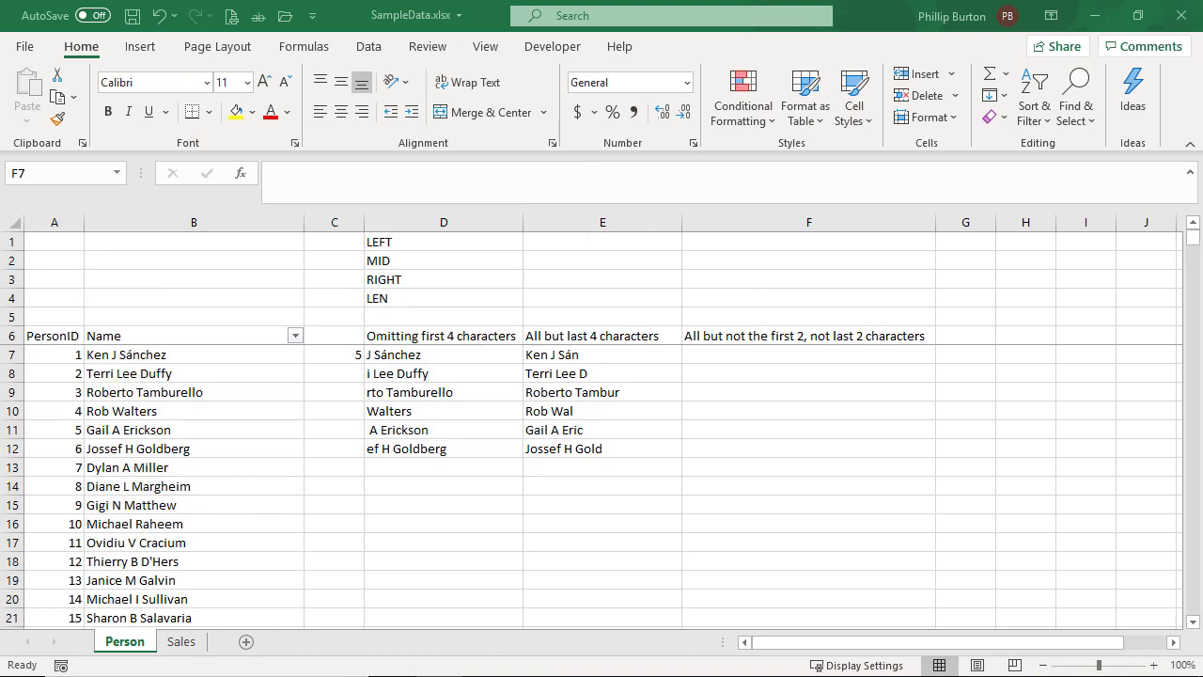